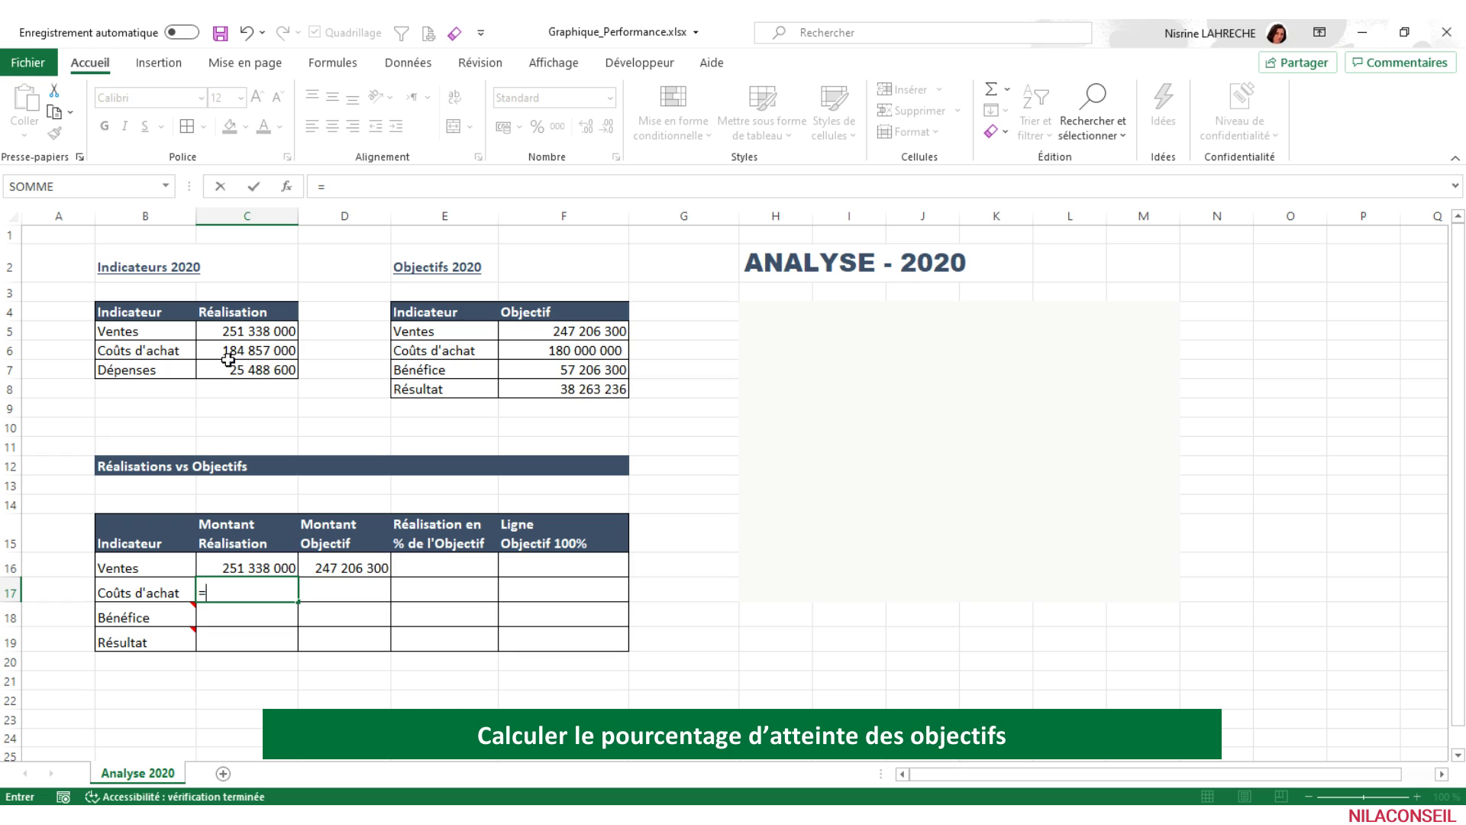
Fill the Coûts d'achat row of the comparison table by linking C17 to C6 and D17 to F6.
left_click(222, 353)
key("Return")
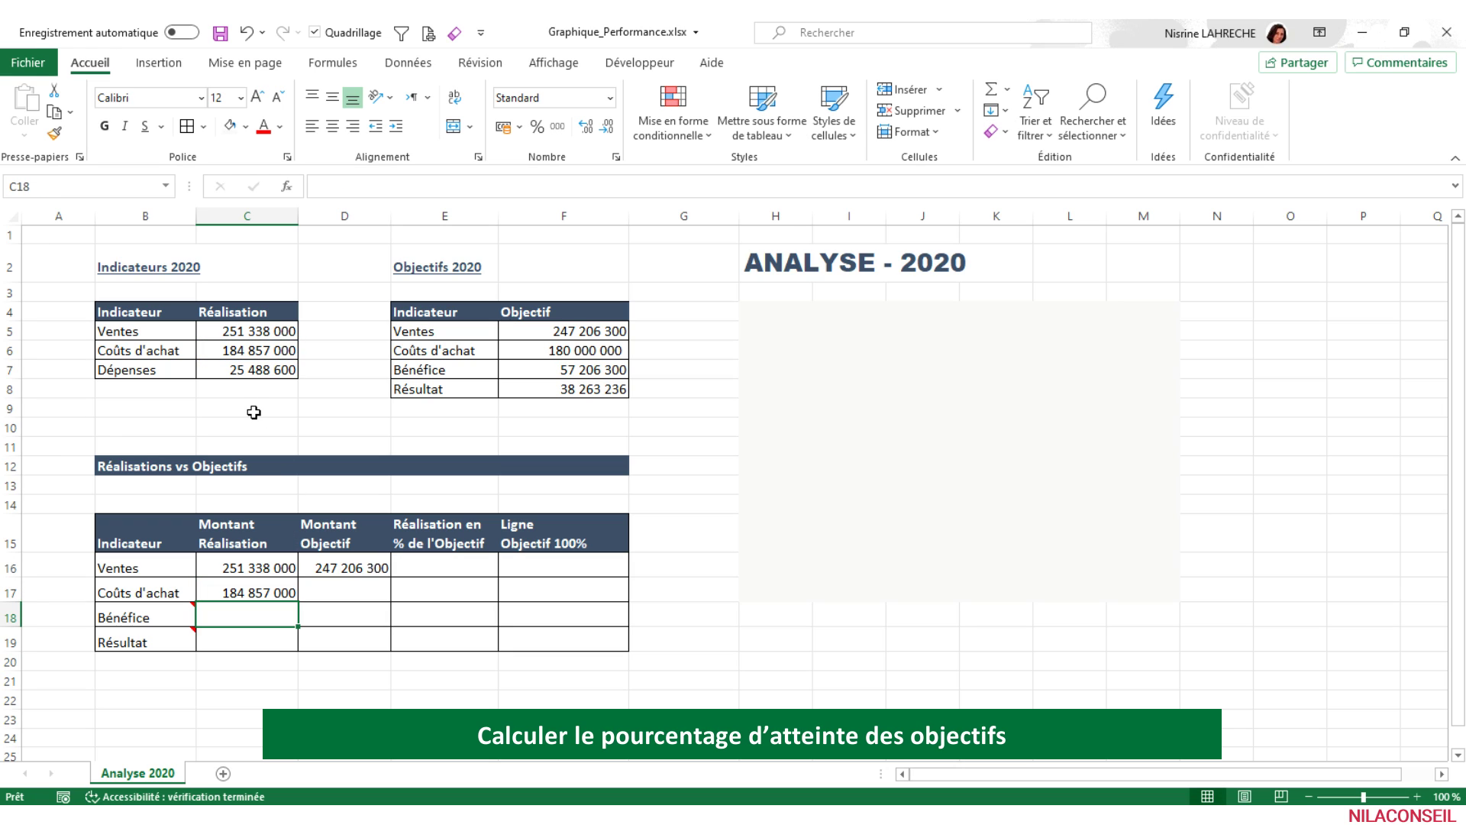
left_click(341, 586)
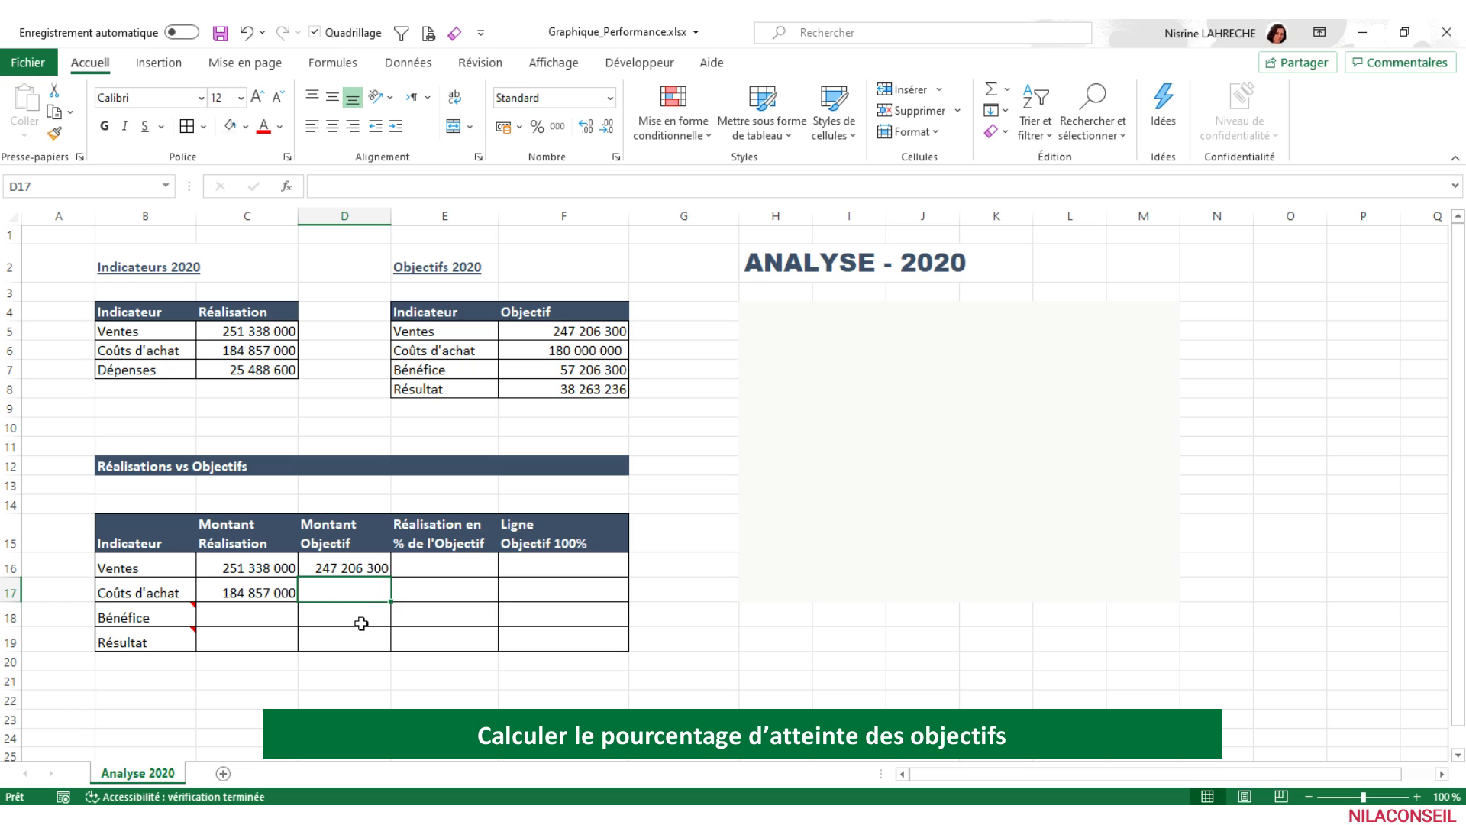
type("=")
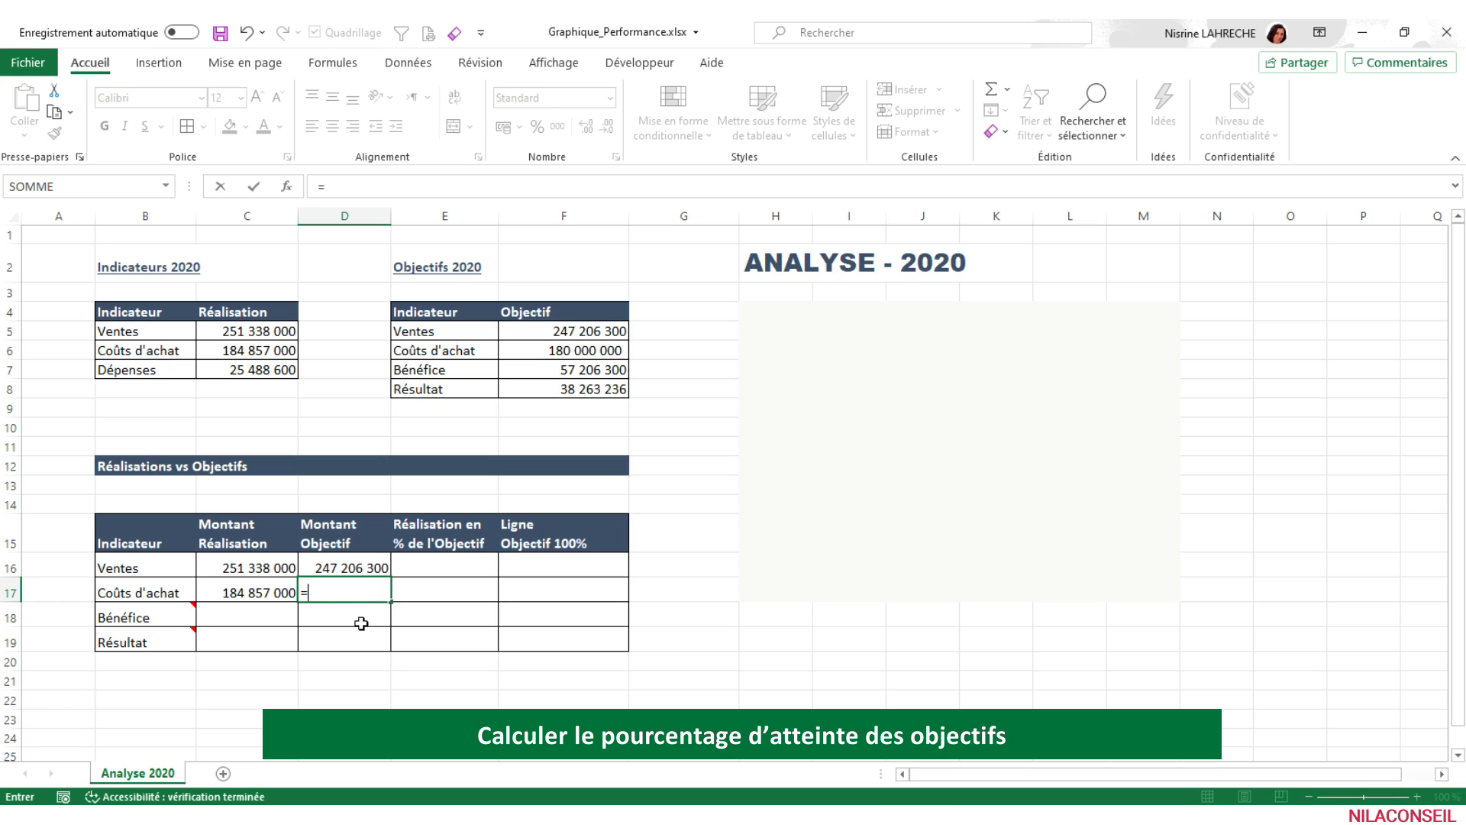
left_click(524, 354)
key("Return")
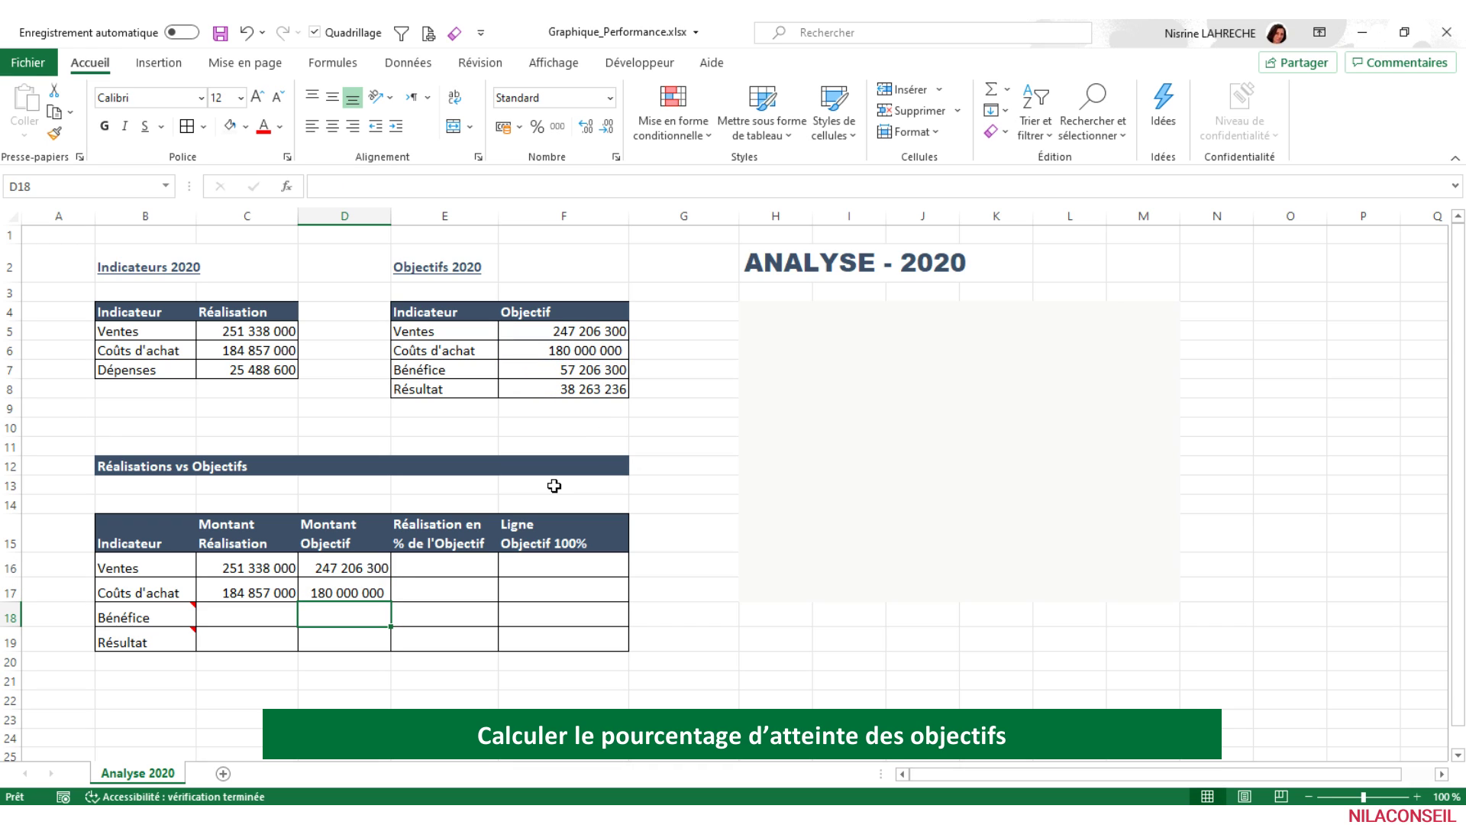
Calculate the realised Bénéfice in C18 as Ventes minus Coûts d'achat with the formula =C16-C17.
mouse_move(171, 616)
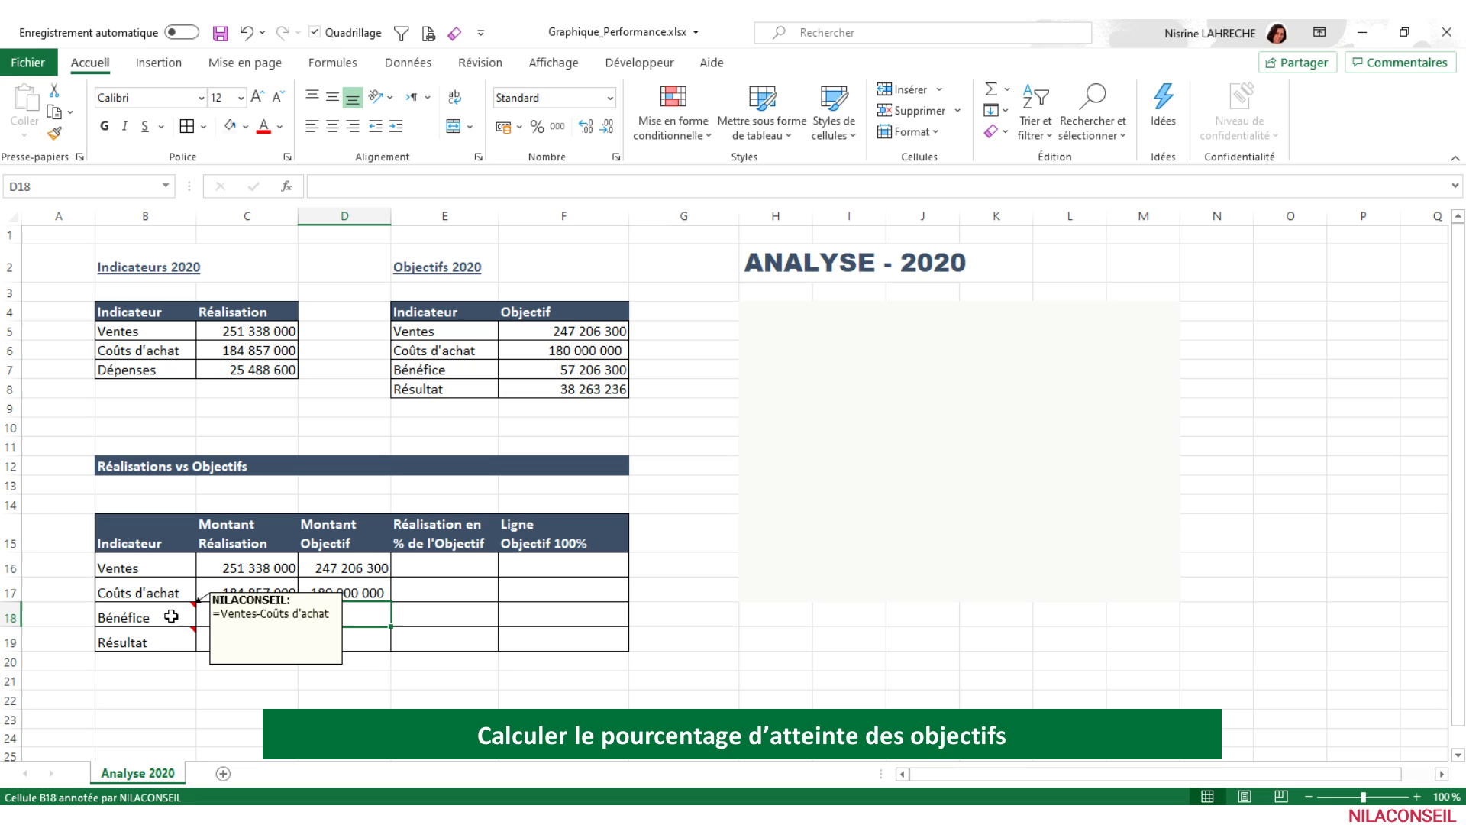
left_click(213, 615)
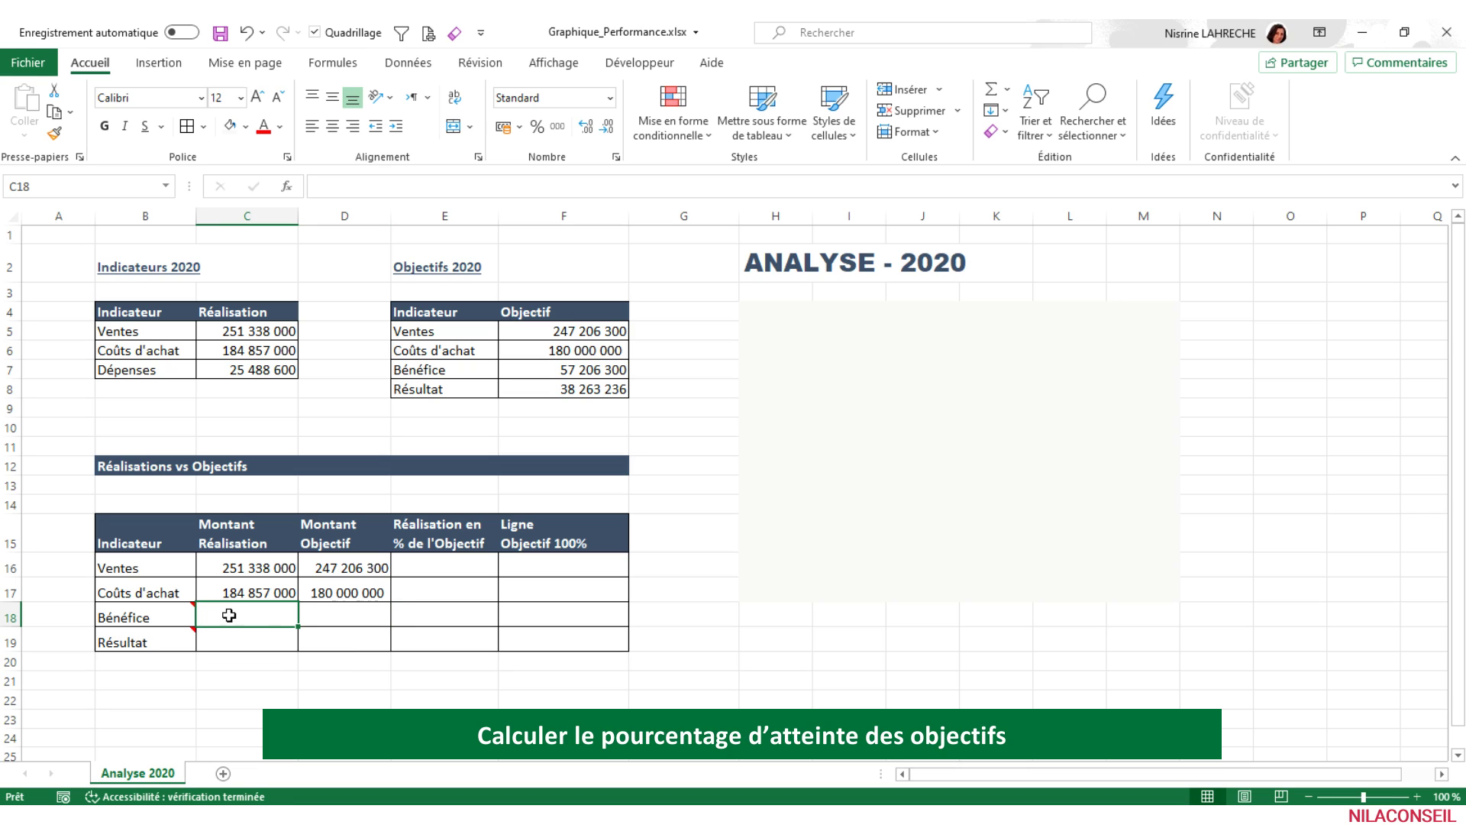
type("=")
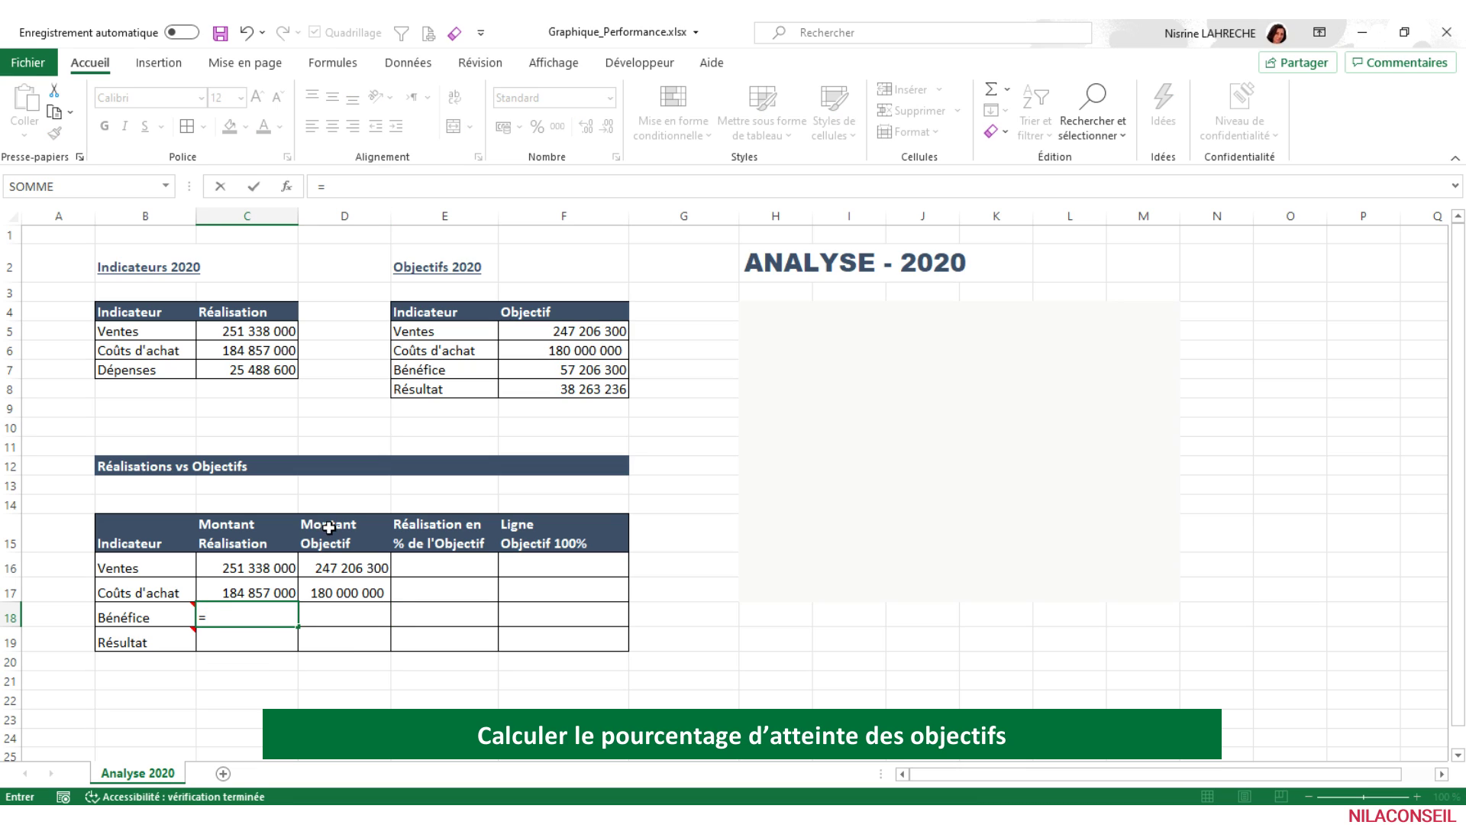
left_click(248, 567)
type("-")
left_click(293, 595)
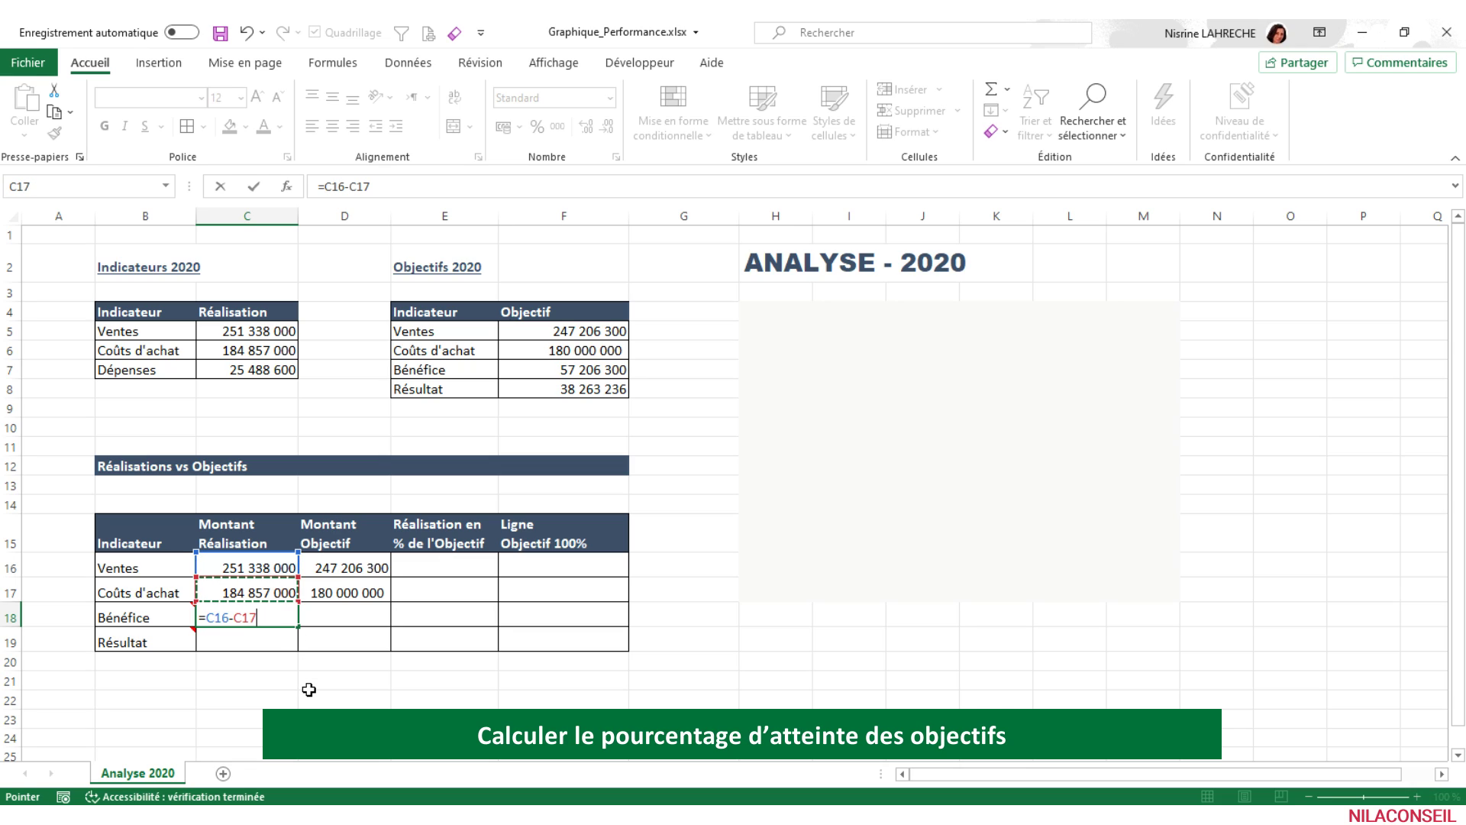
key("Return")
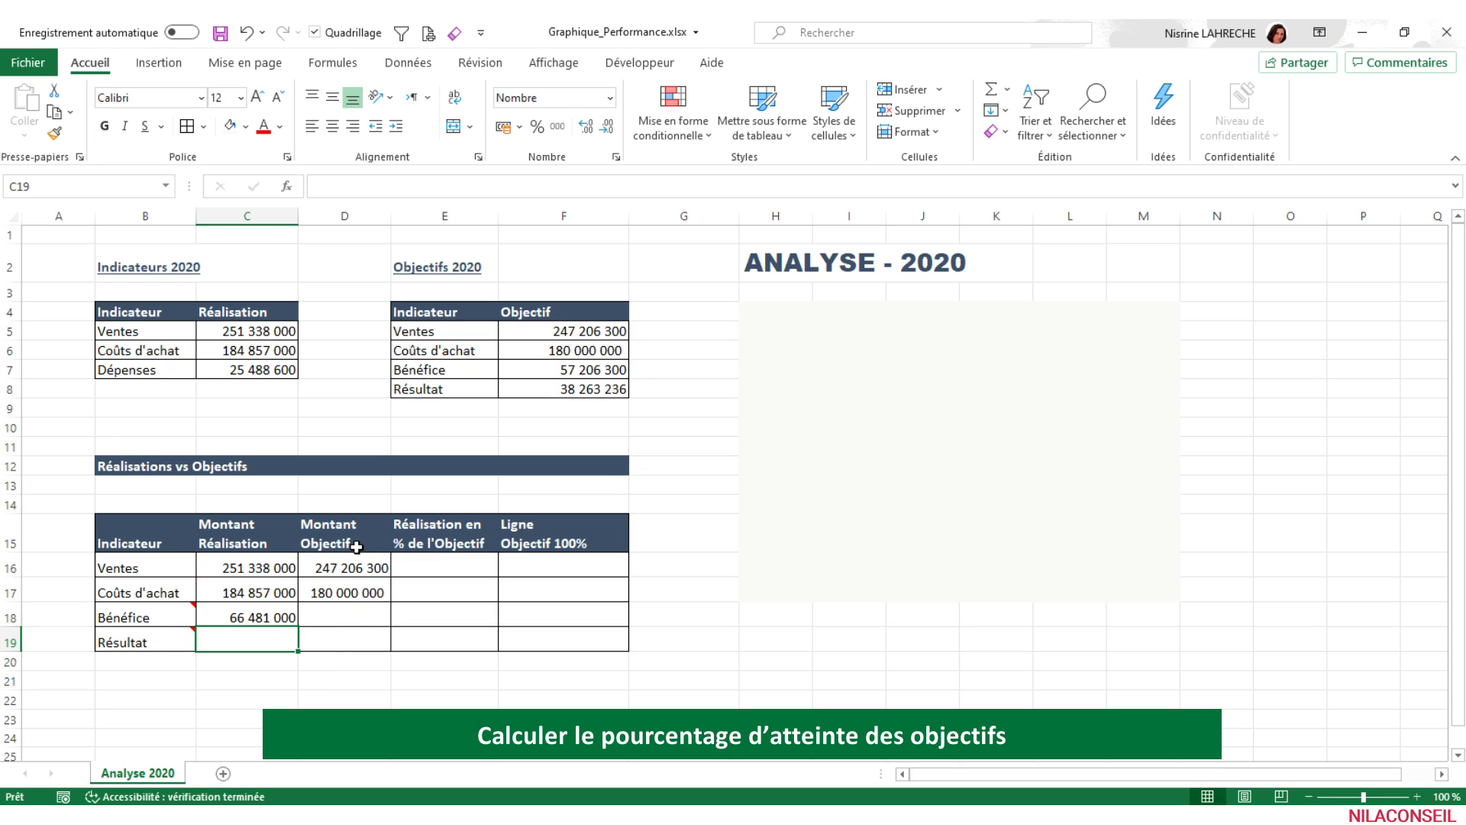
Link the Bénéfice target amount in D18 to the Bénéfice objective in F7.
left_click(354, 621)
type("=")
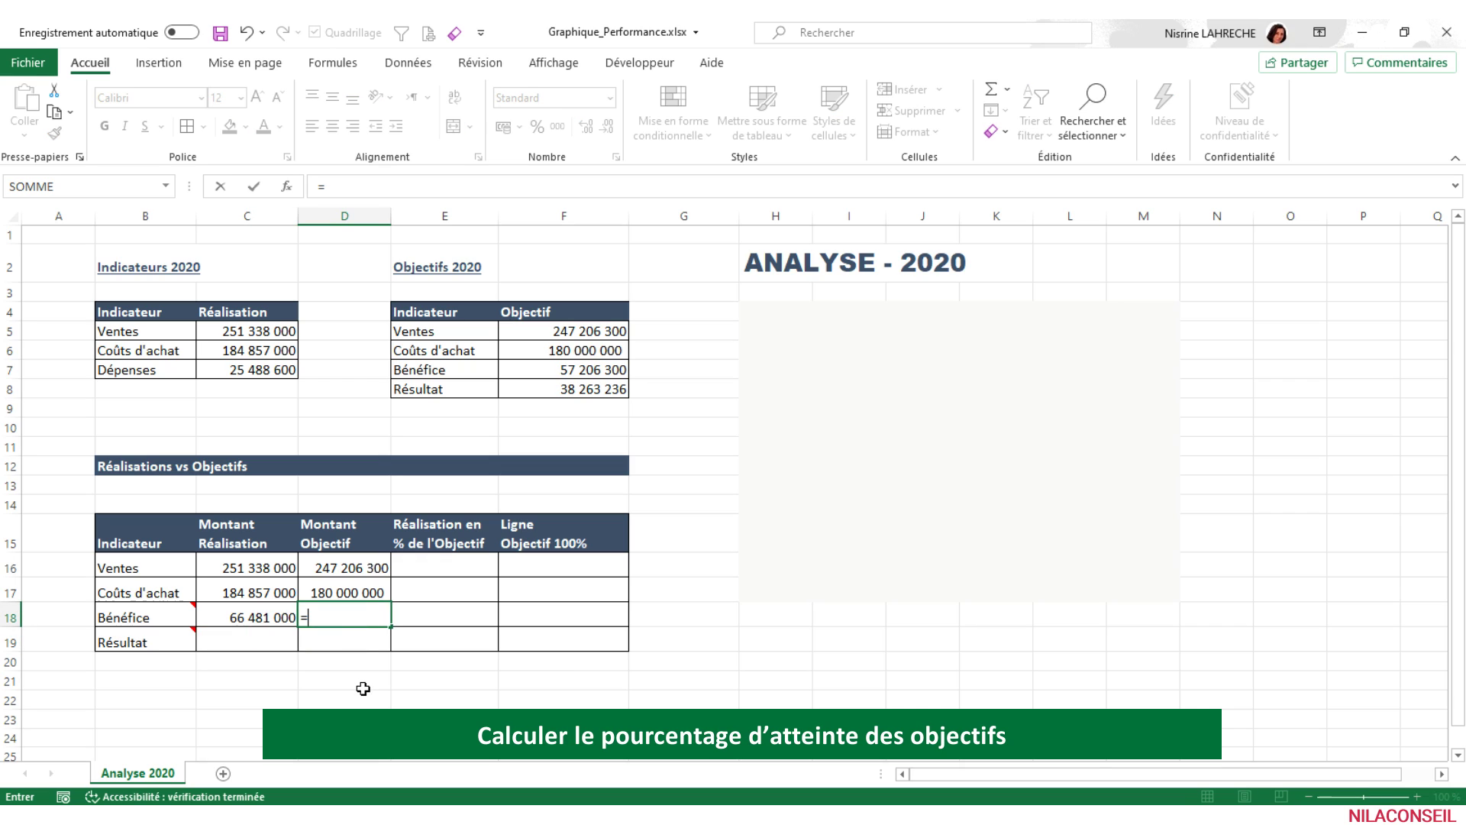
left_click(531, 371)
key("Return")
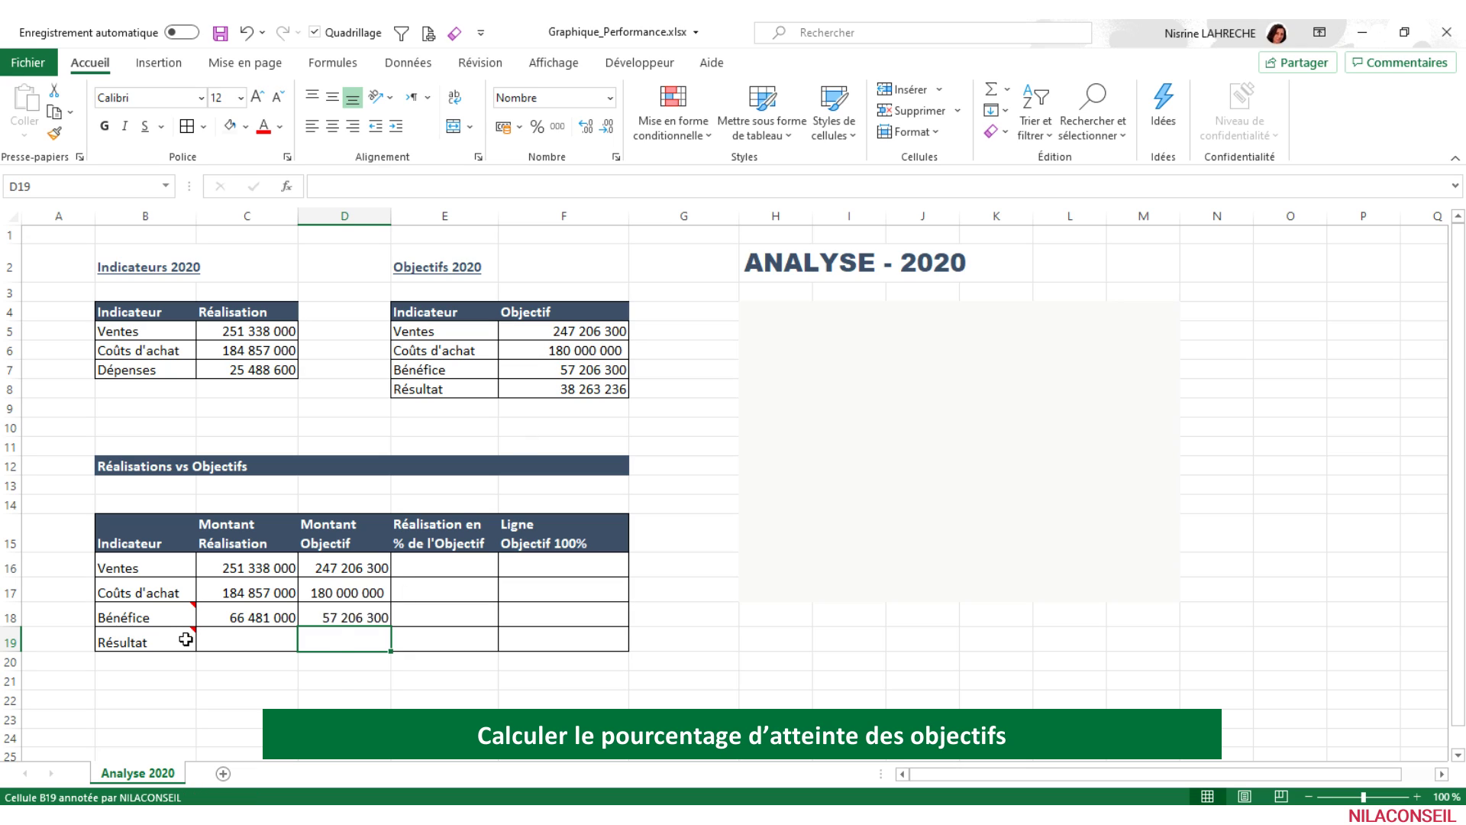
Calculate the realised Résultat in C19 by subtracting Dépenses from Bénéfice with the formula =C18-C7.
mouse_move(185, 639)
left_click(214, 644)
type("=")
left_click(240, 618)
type("-")
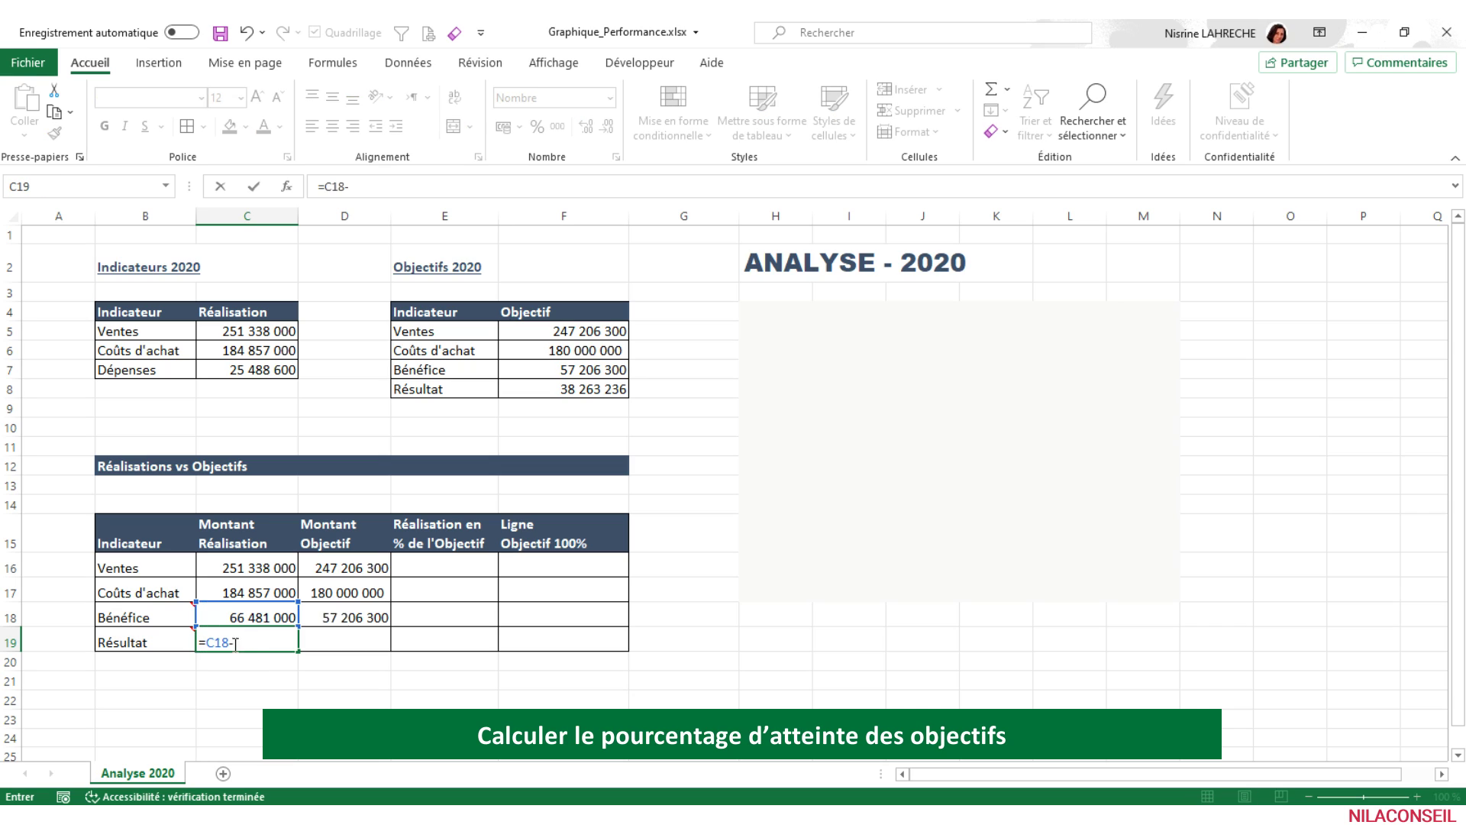
left_click(220, 378)
key("Return")
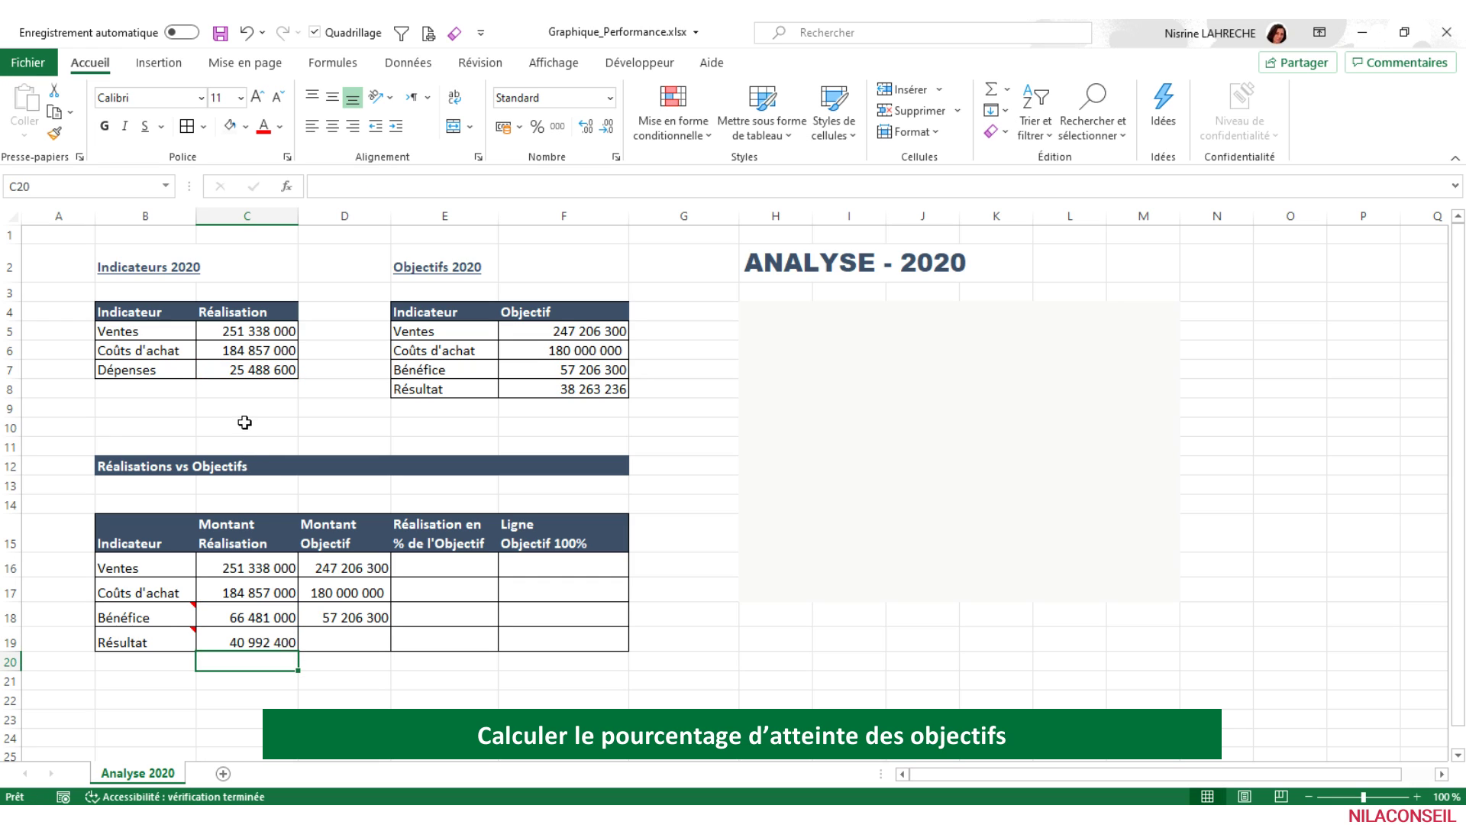
Link the Résultat target amount in D19 to the Résultat objective in F8.
left_click(365, 639)
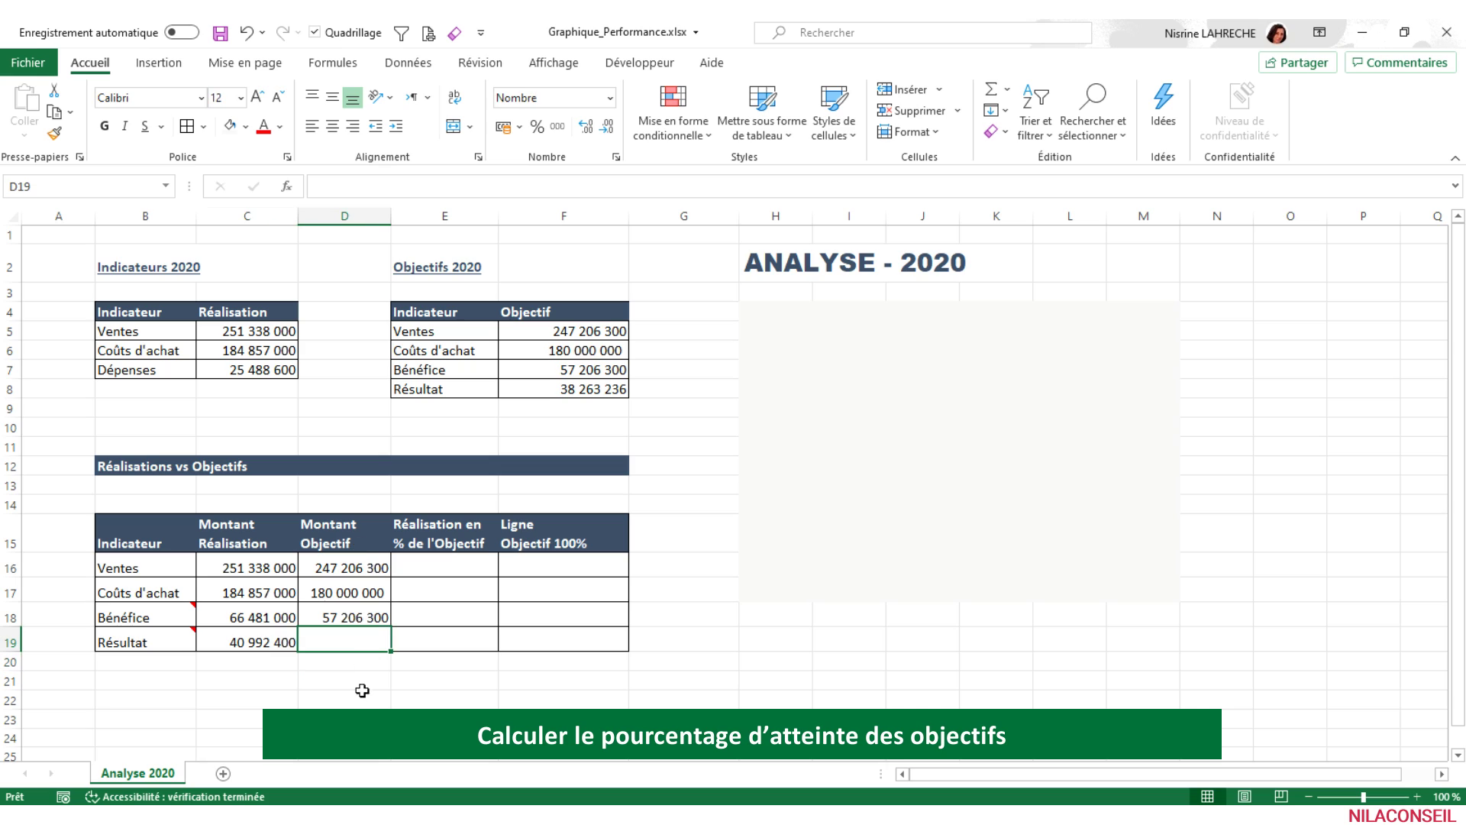
type("=")
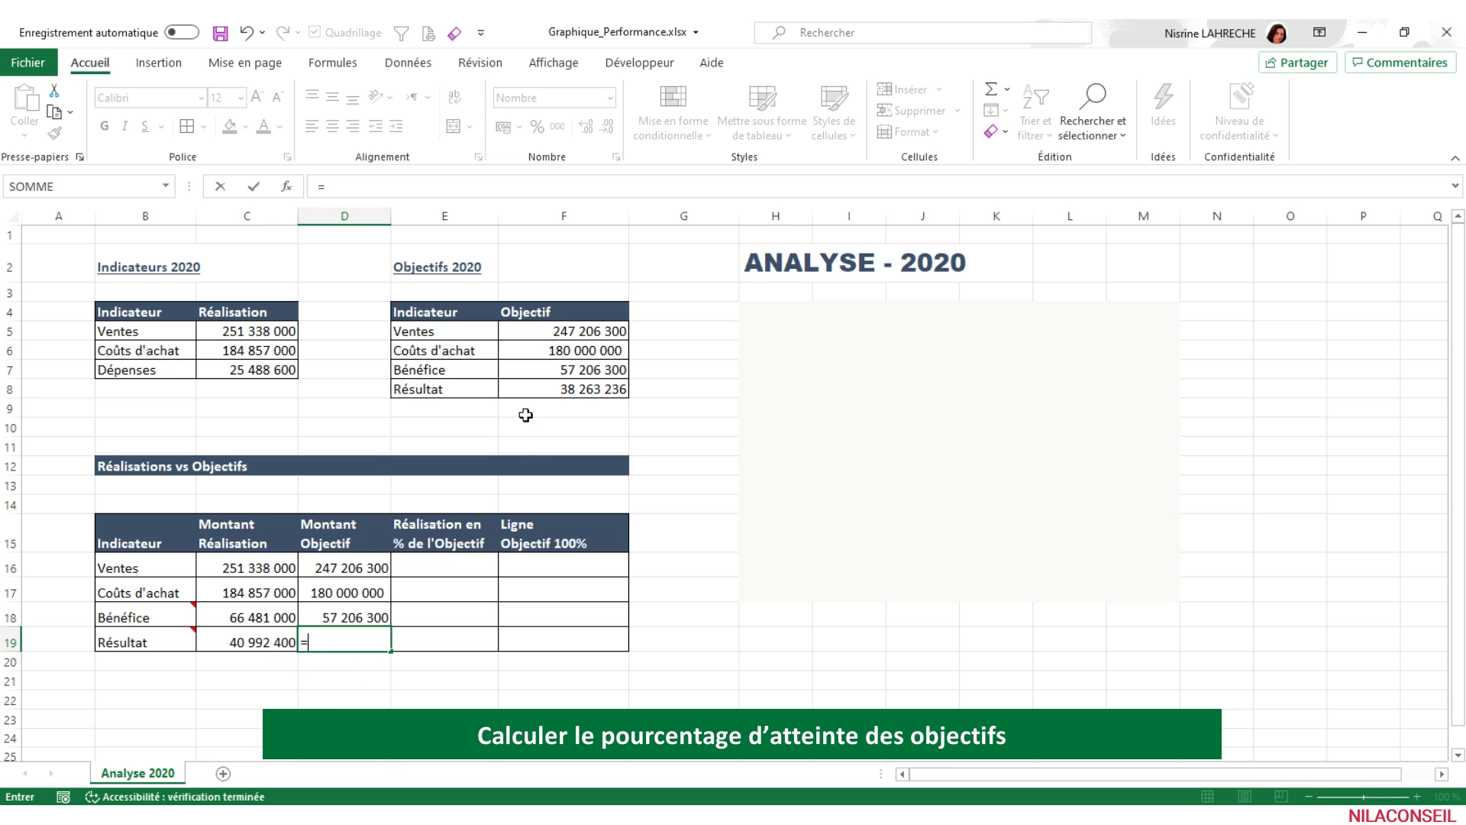
left_click(520, 386)
key("Return")
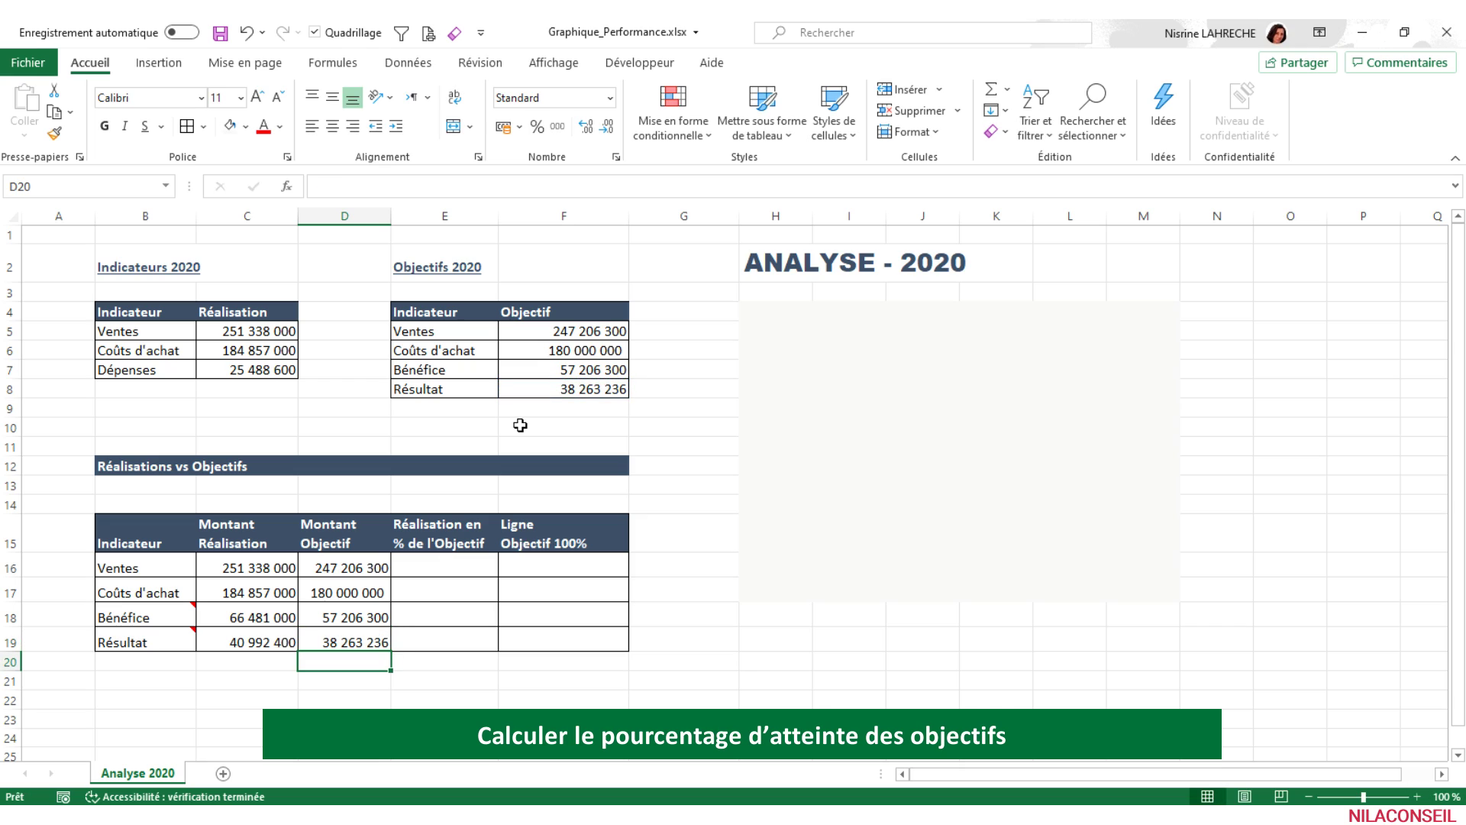
Calculate the achievement ratio in E16 with =C16/D16 and fill the formula down to E19.
left_click(461, 568)
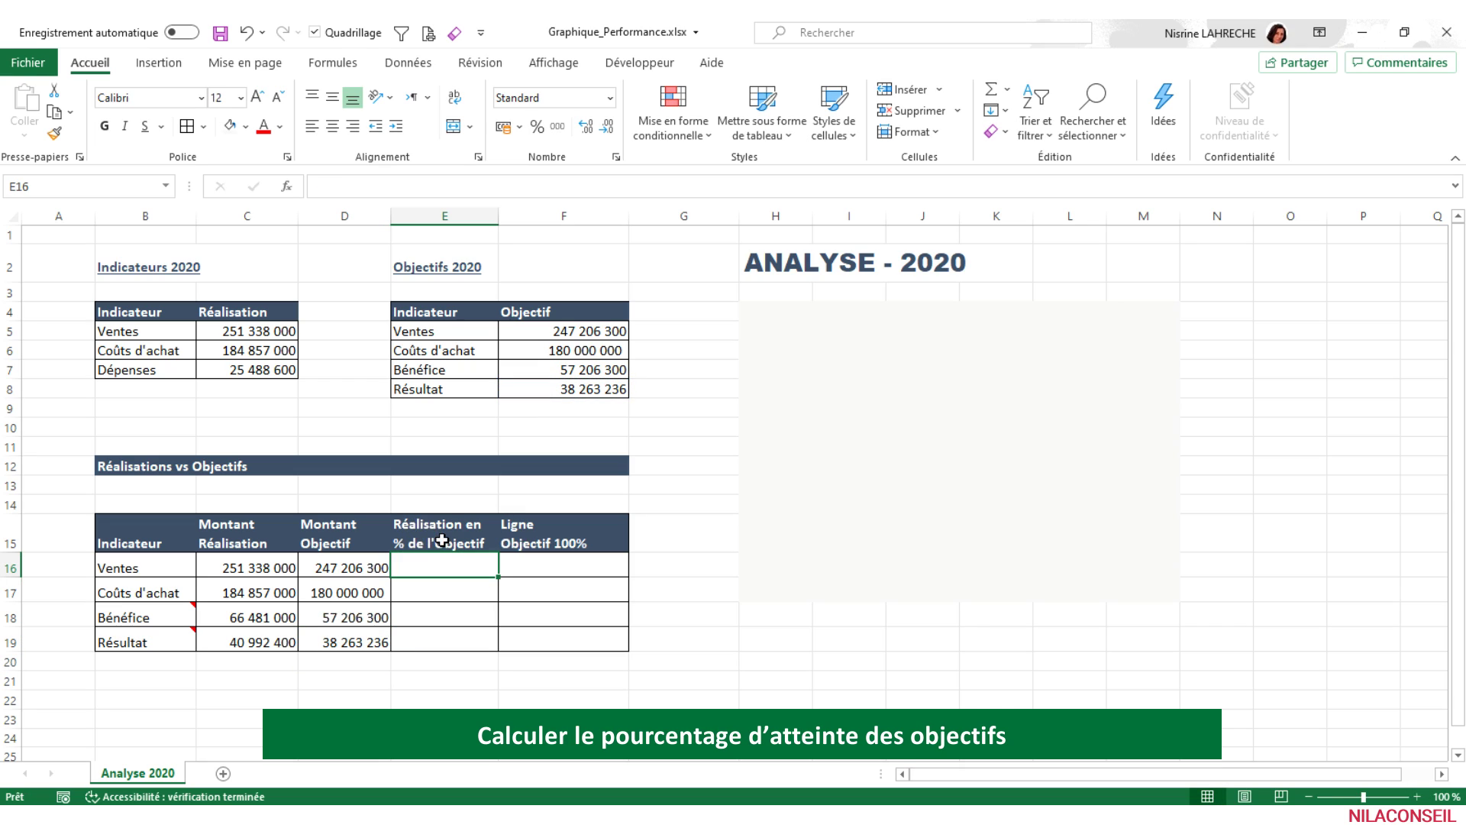
type("=")
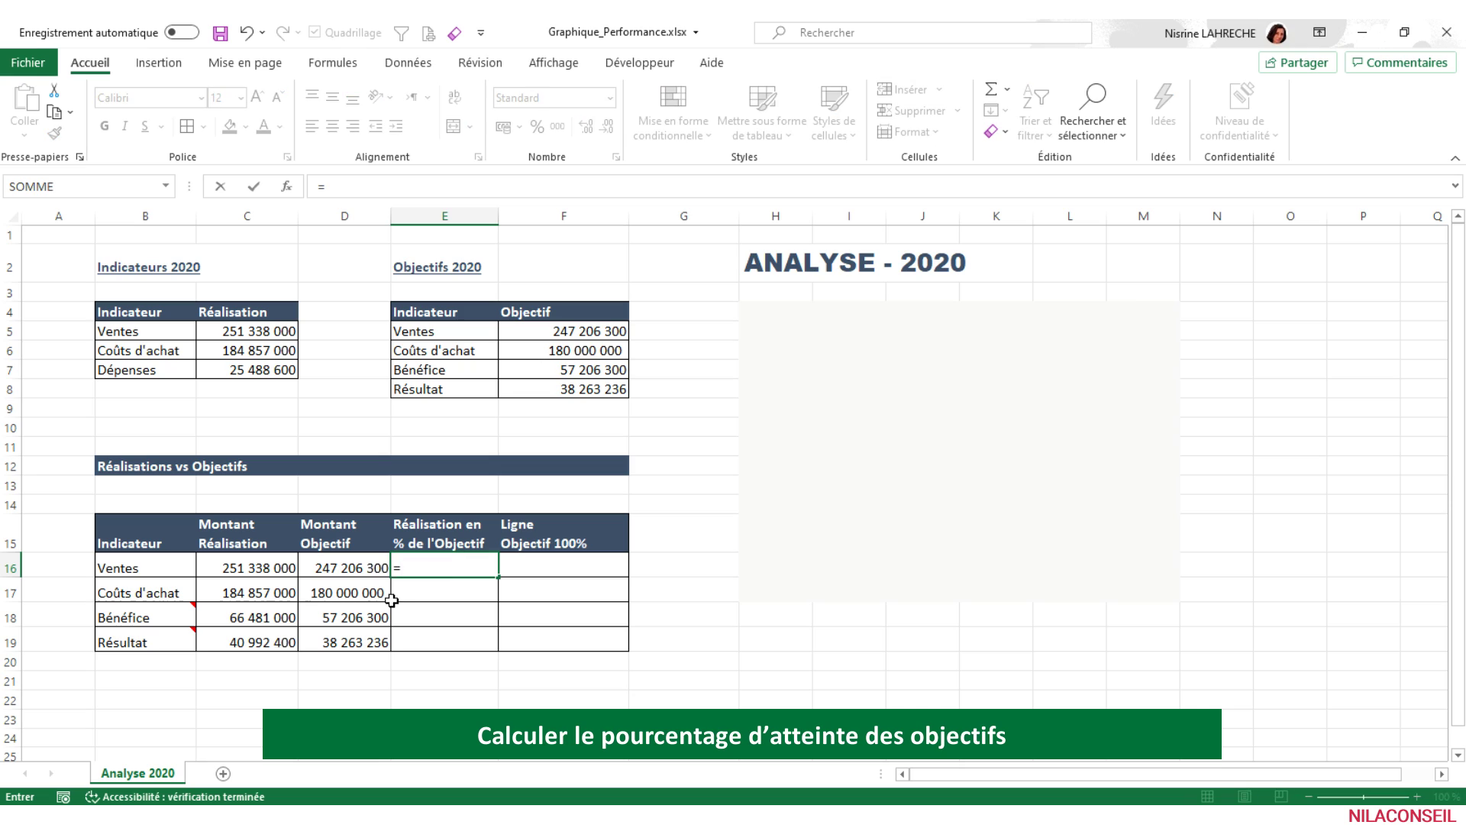
left_click(253, 568)
type("/")
left_click(367, 566)
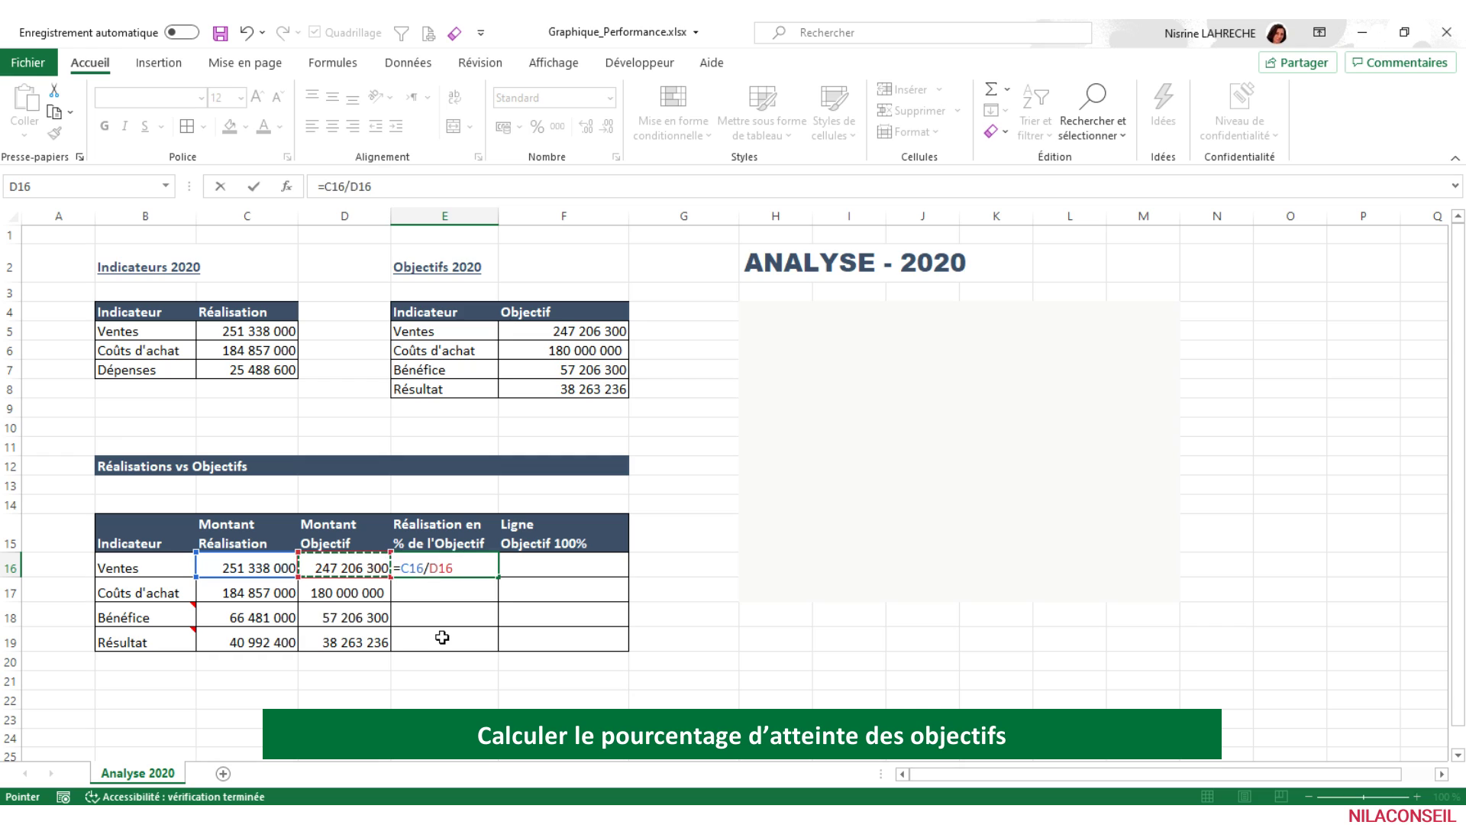
key("Return")
left_click(461, 569)
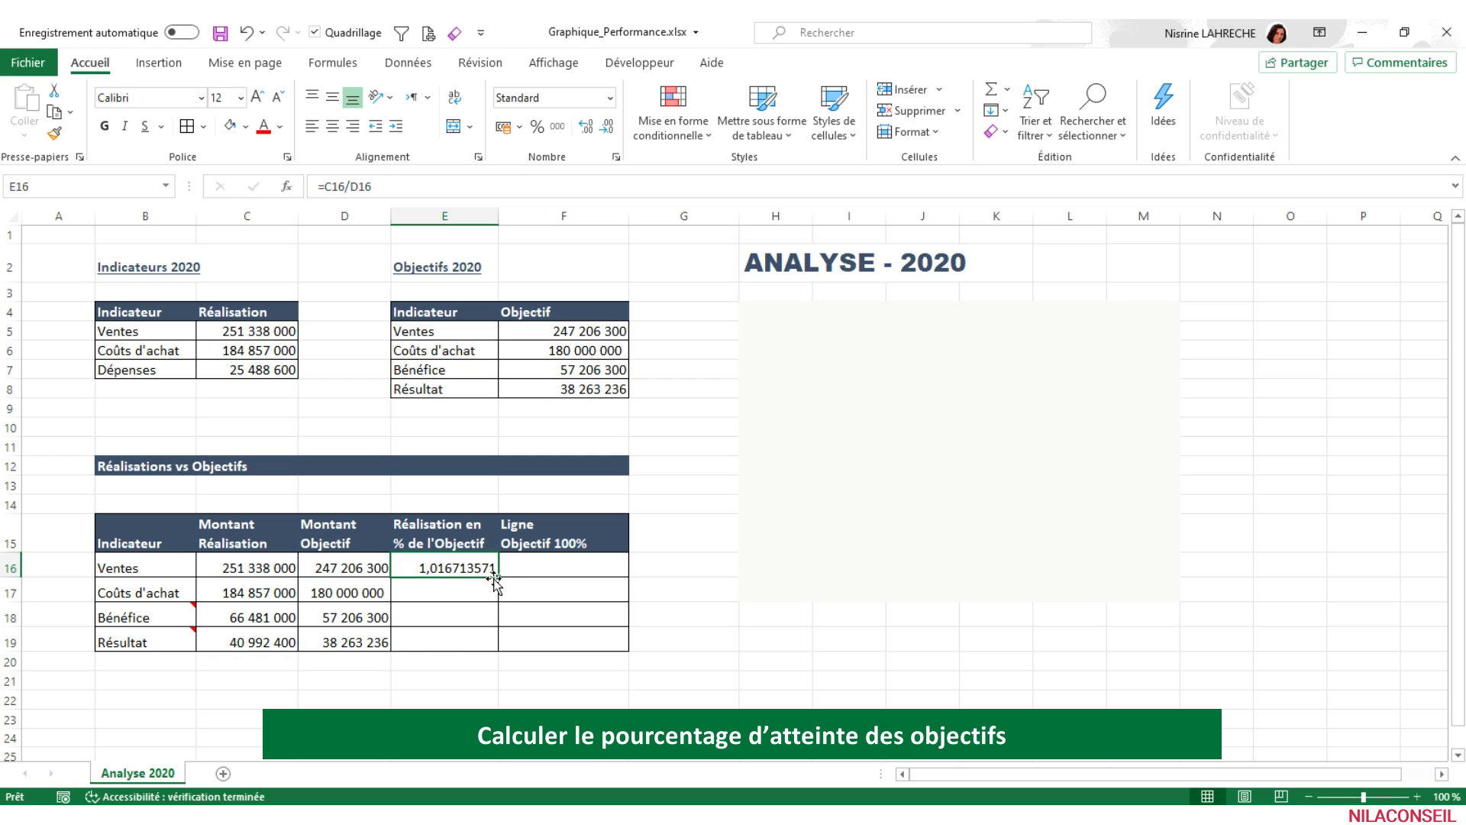
left_click_drag(496, 576, 493, 649)
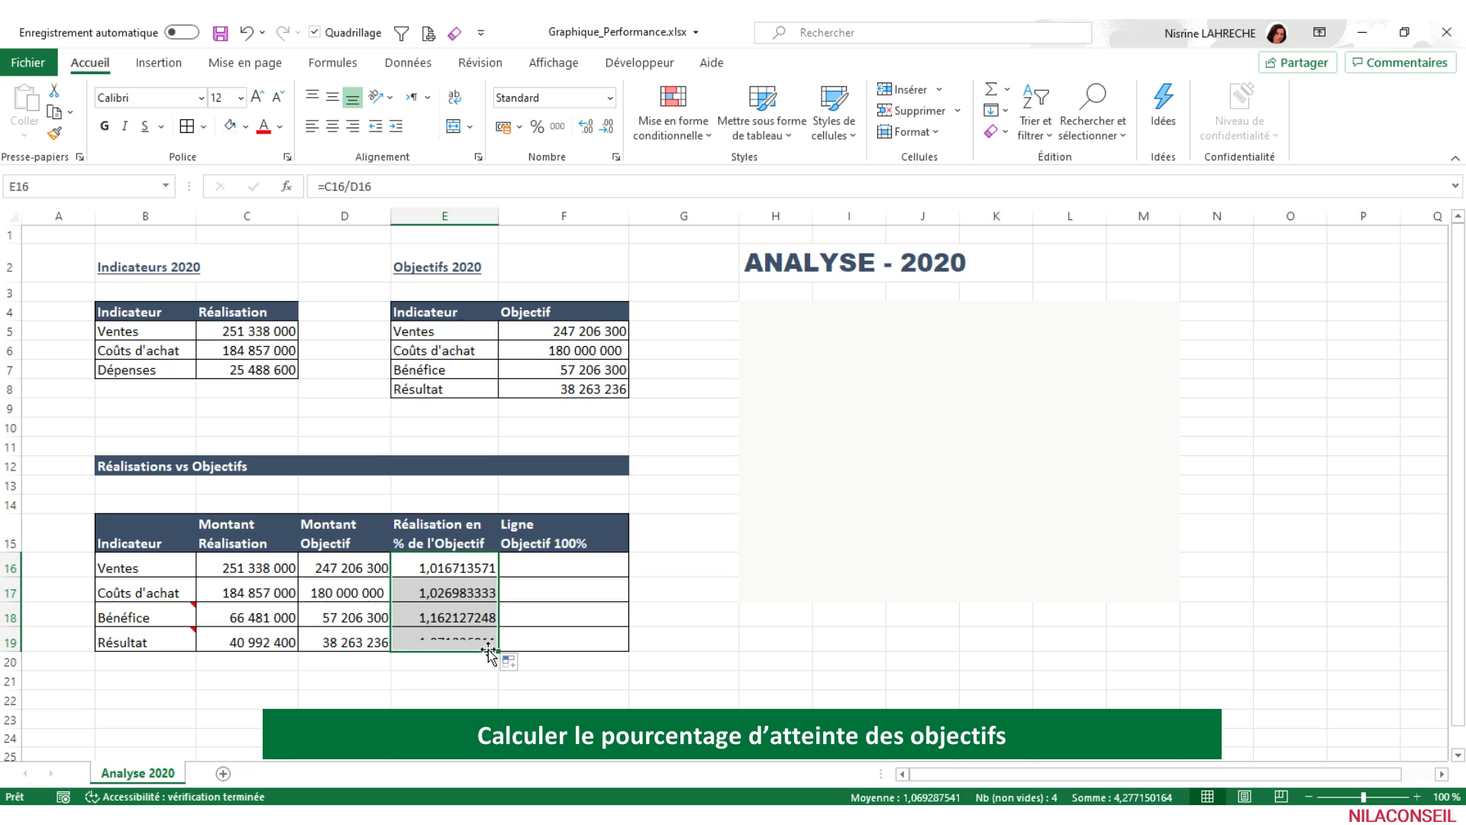
Enter 1 in F16 of the Ligne Objectif 100% column and copy it down to F19.
left_click(562, 565)
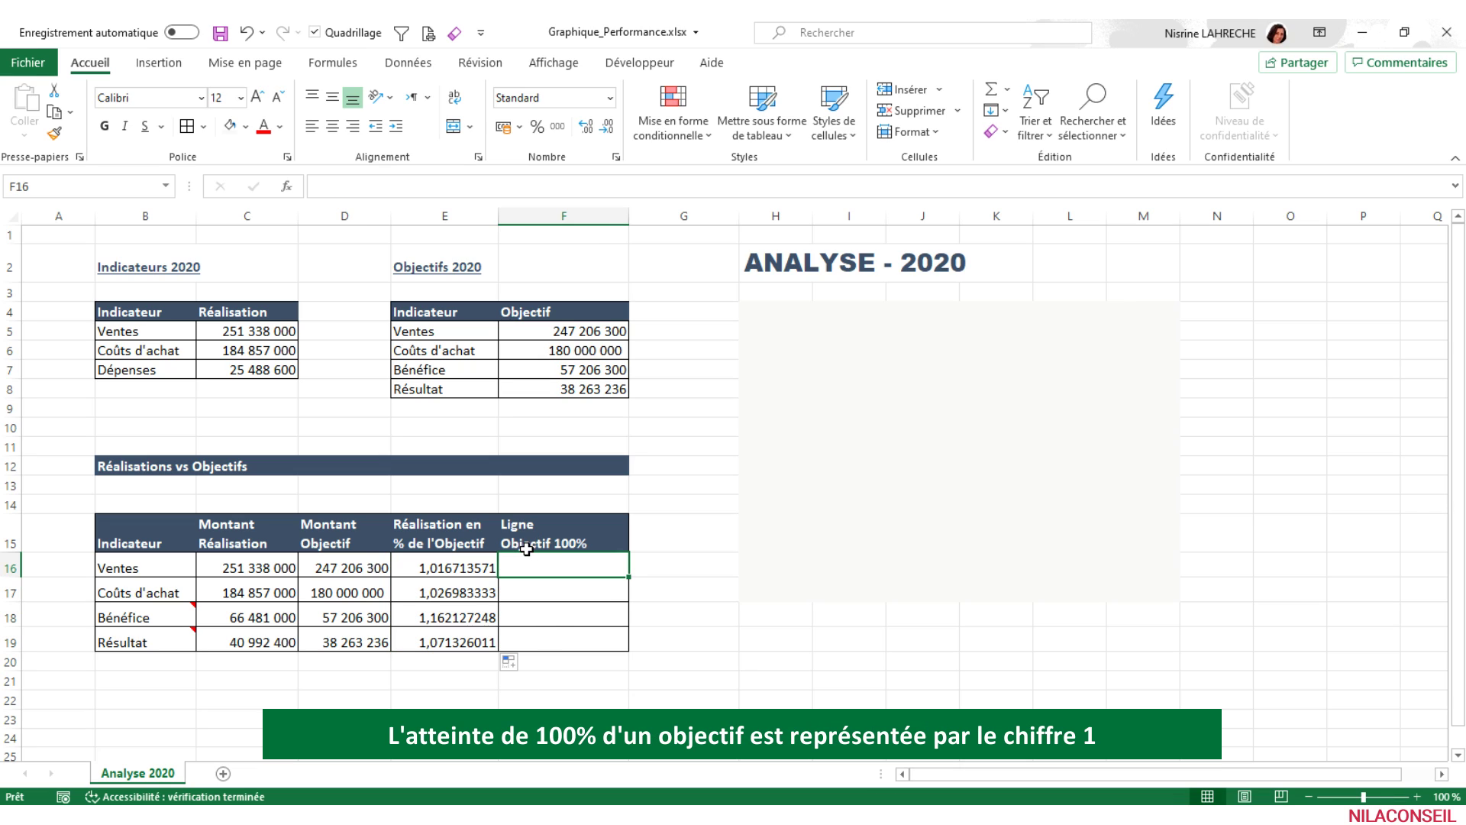
type("1")
key("Return")
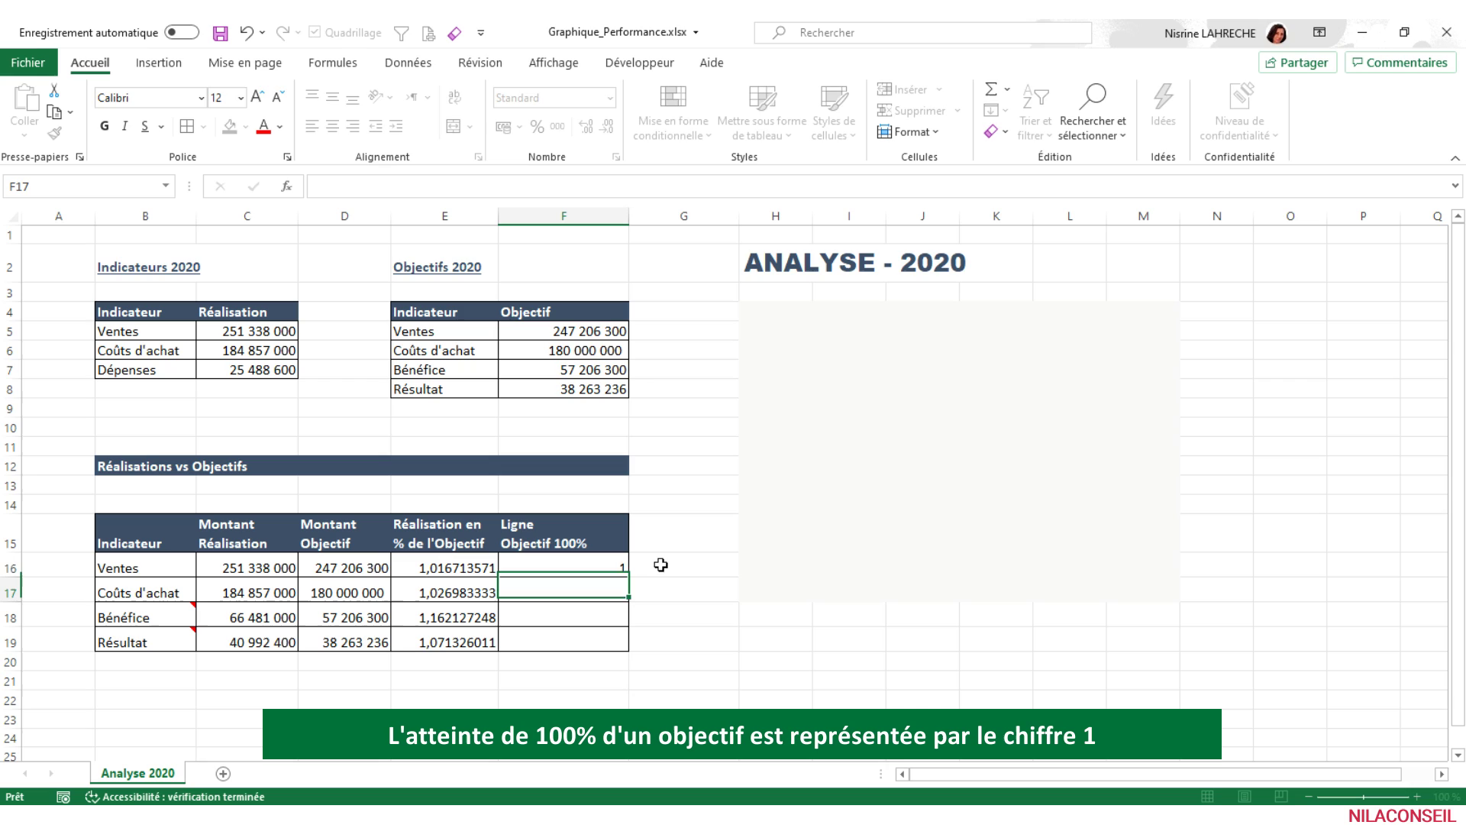
left_click(619, 571)
left_click_drag(627, 578, 622, 650)
Format the achievement ratios and the 100% target line values in E16:F19 as percentages.
left_click_drag(443, 569, 566, 638)
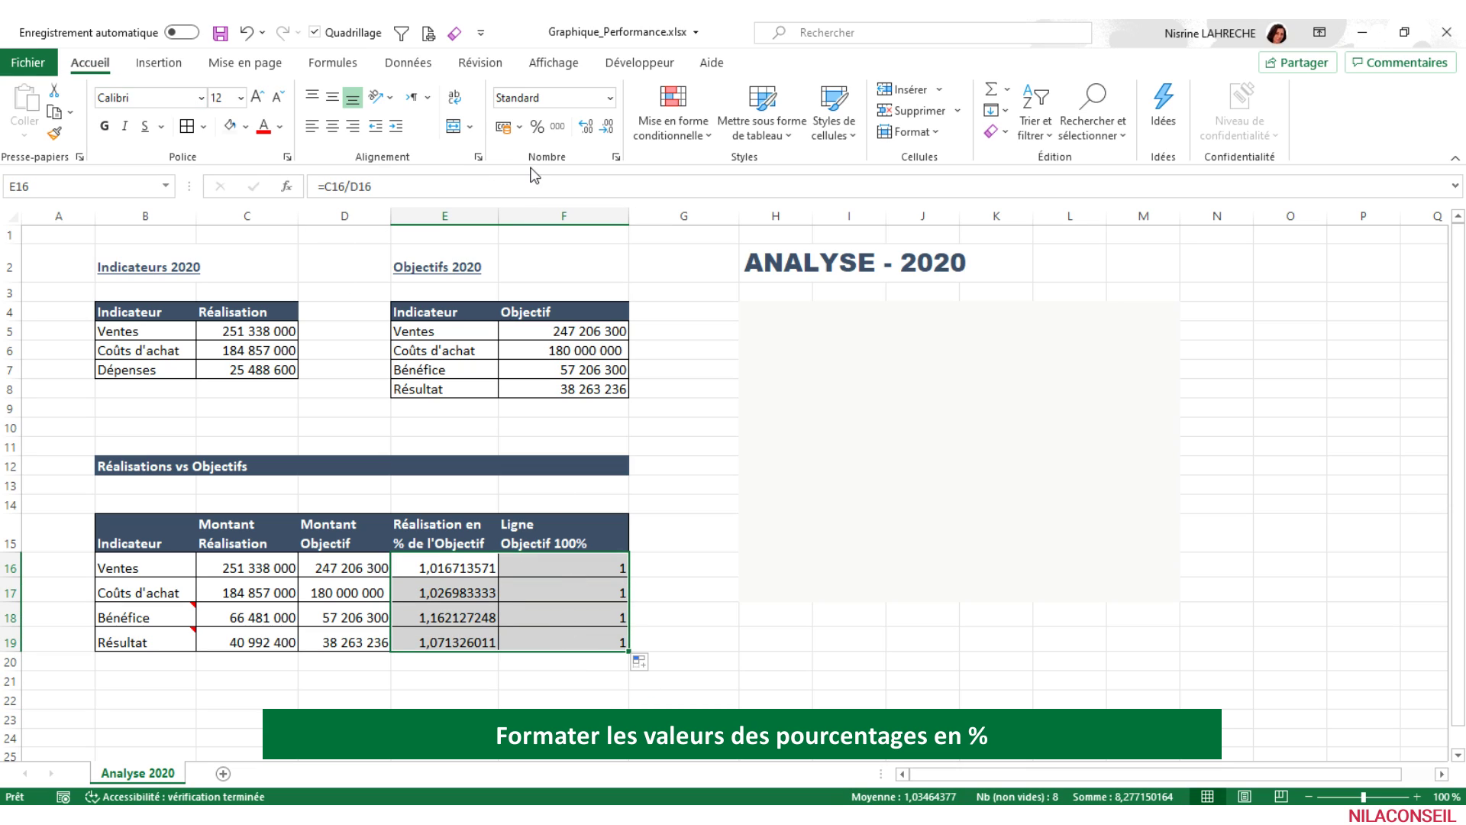
left_click(538, 127)
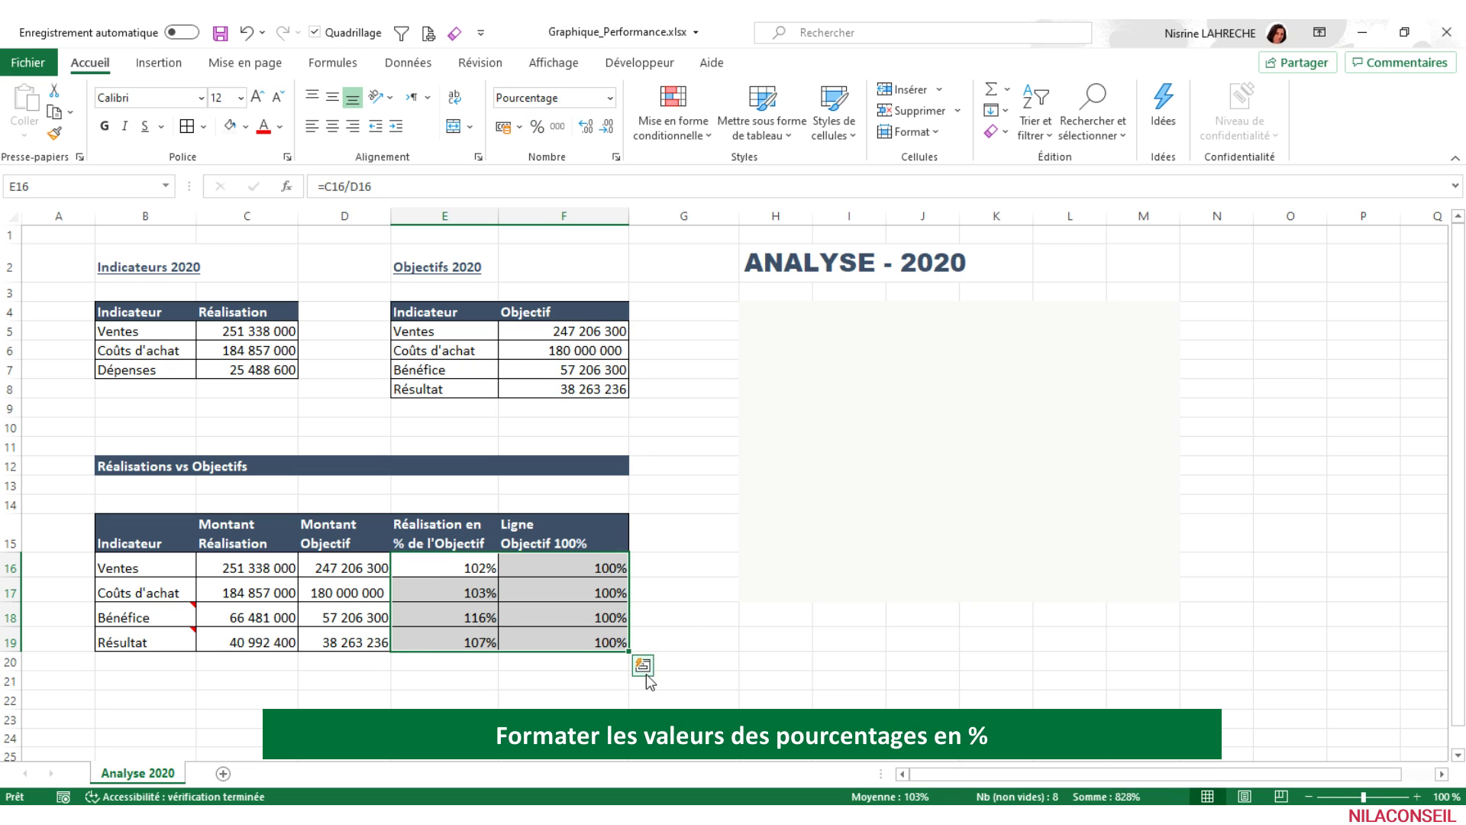
left_click(645, 699)
Format the amounts in C16:D19 in millions with the custom number format # ##0,00 " M", with two spaces before the quoted text.
left_click_drag(228, 569, 342, 644)
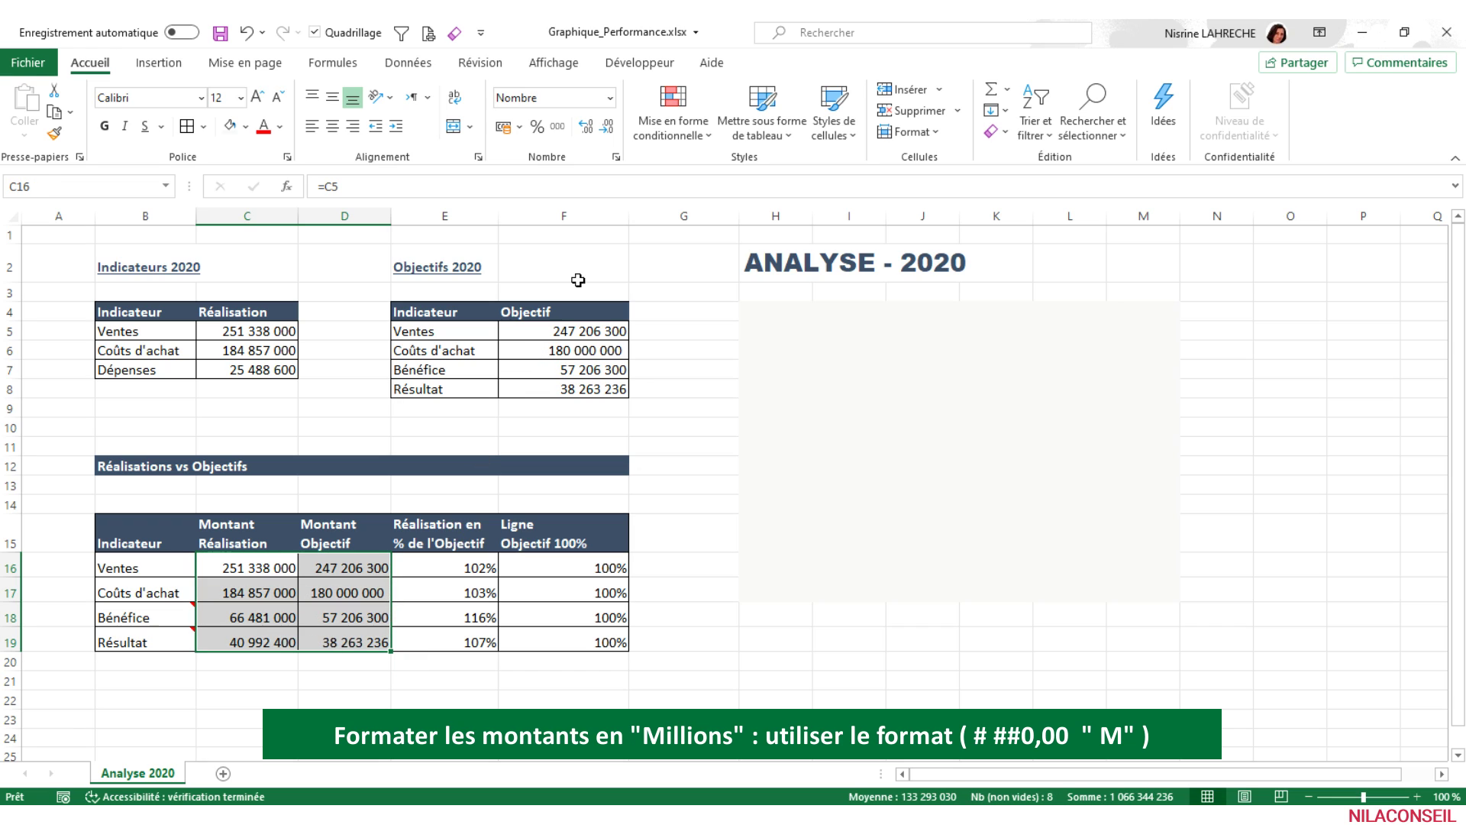
left_click(615, 158)
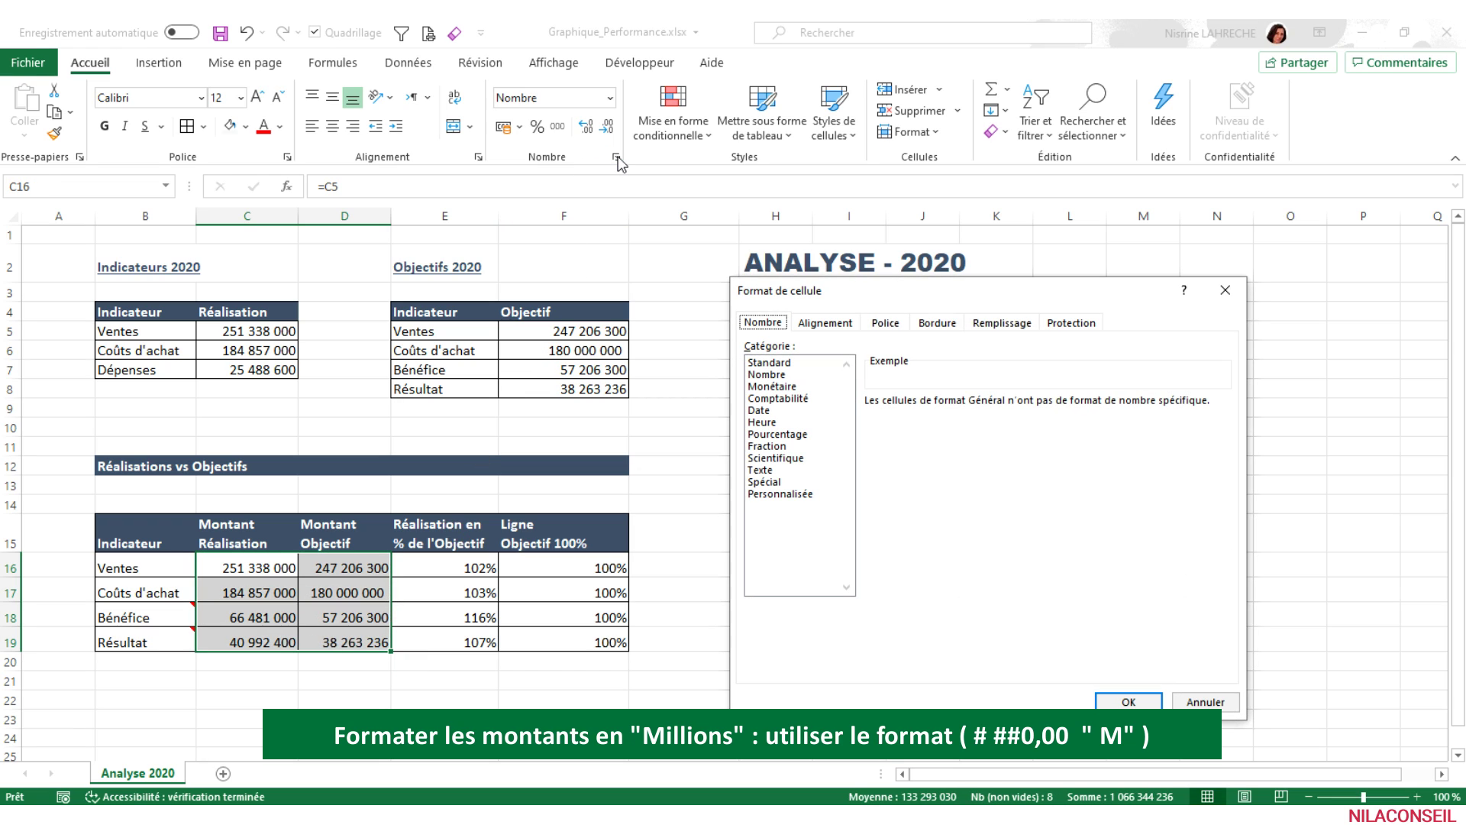
left_click(808, 495)
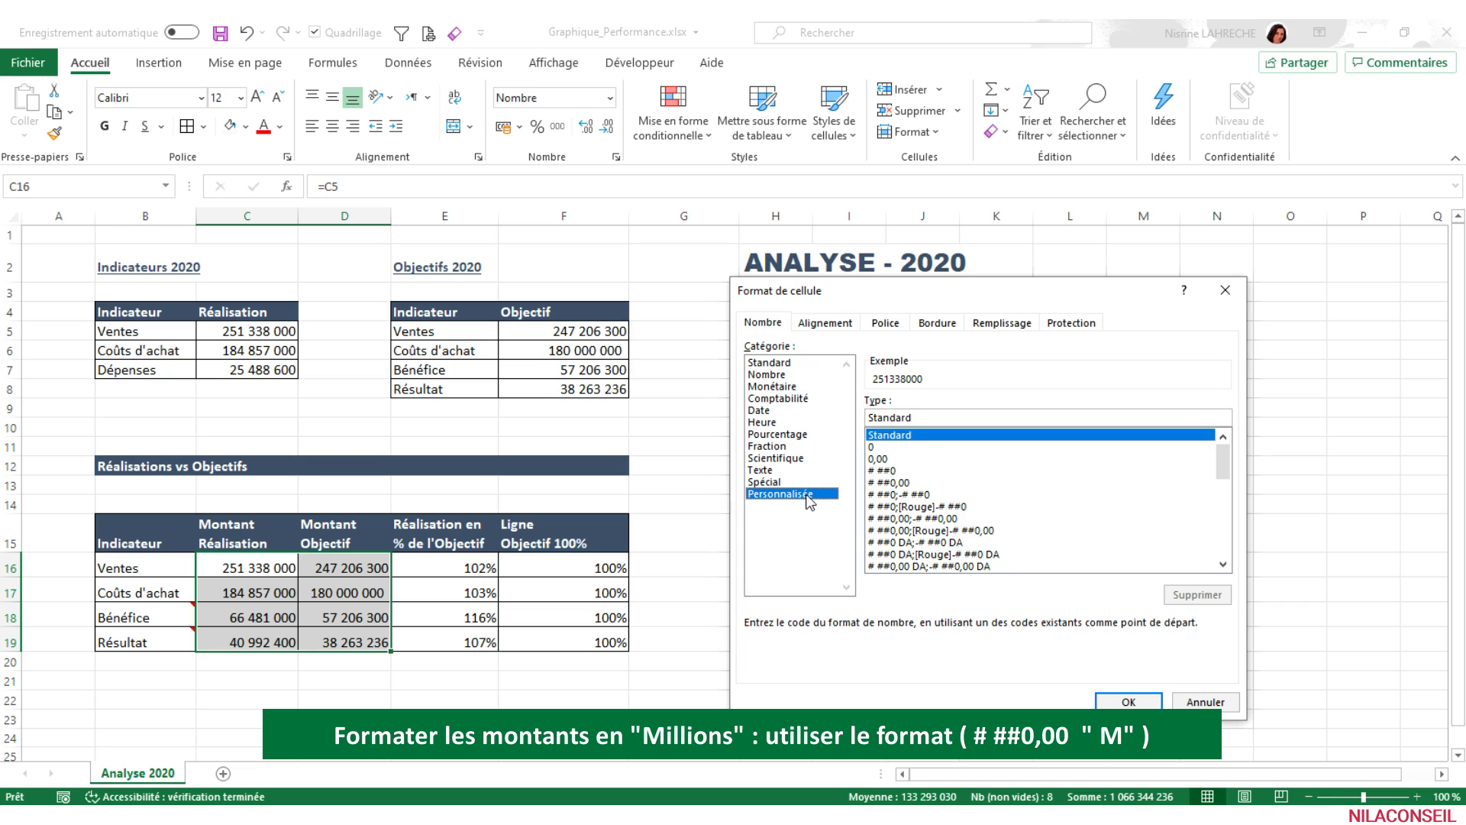
left_click(893, 470)
left_click(920, 418)
type(",00  \" M")
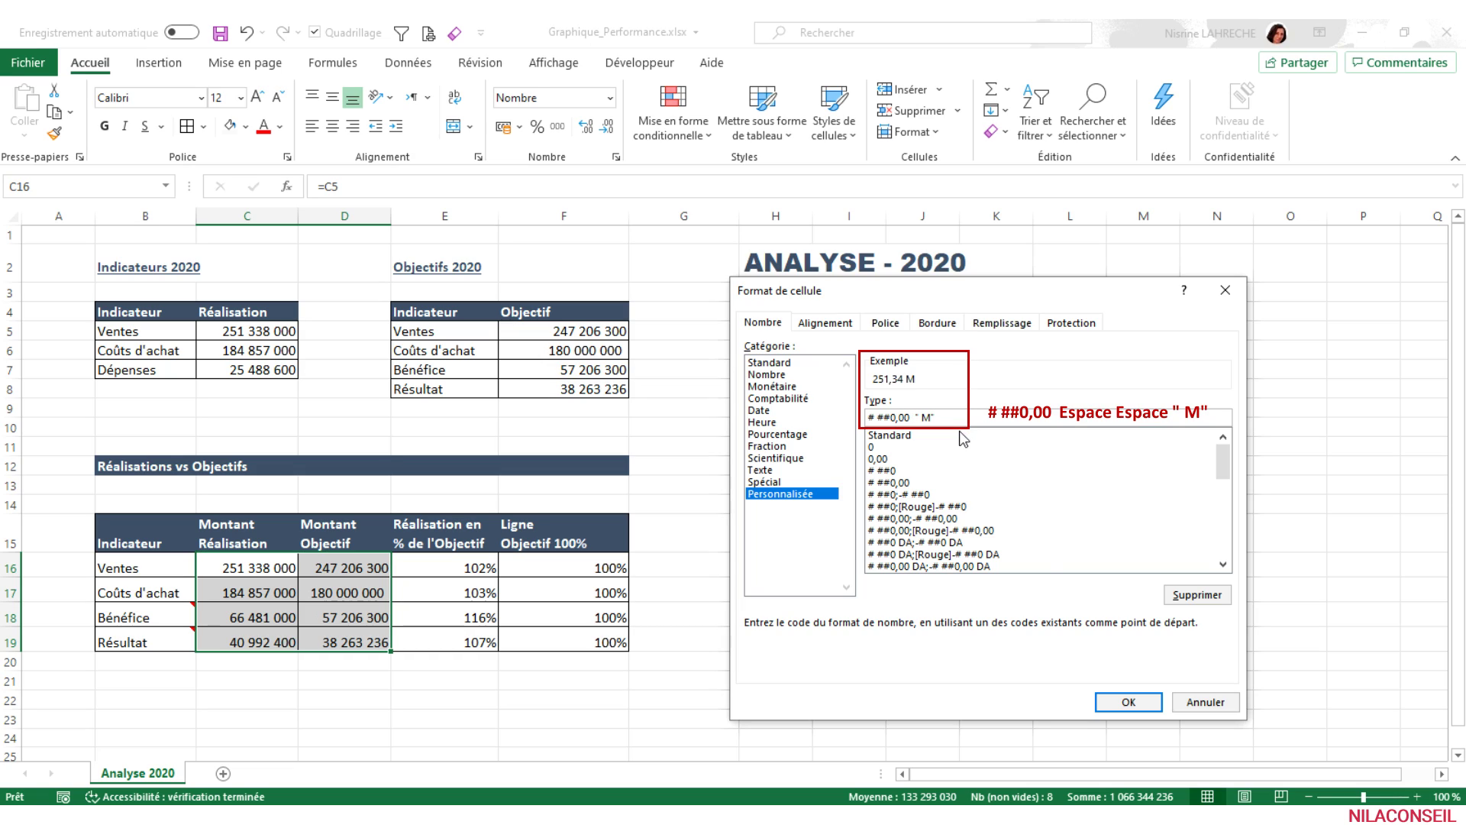
left_click(1121, 702)
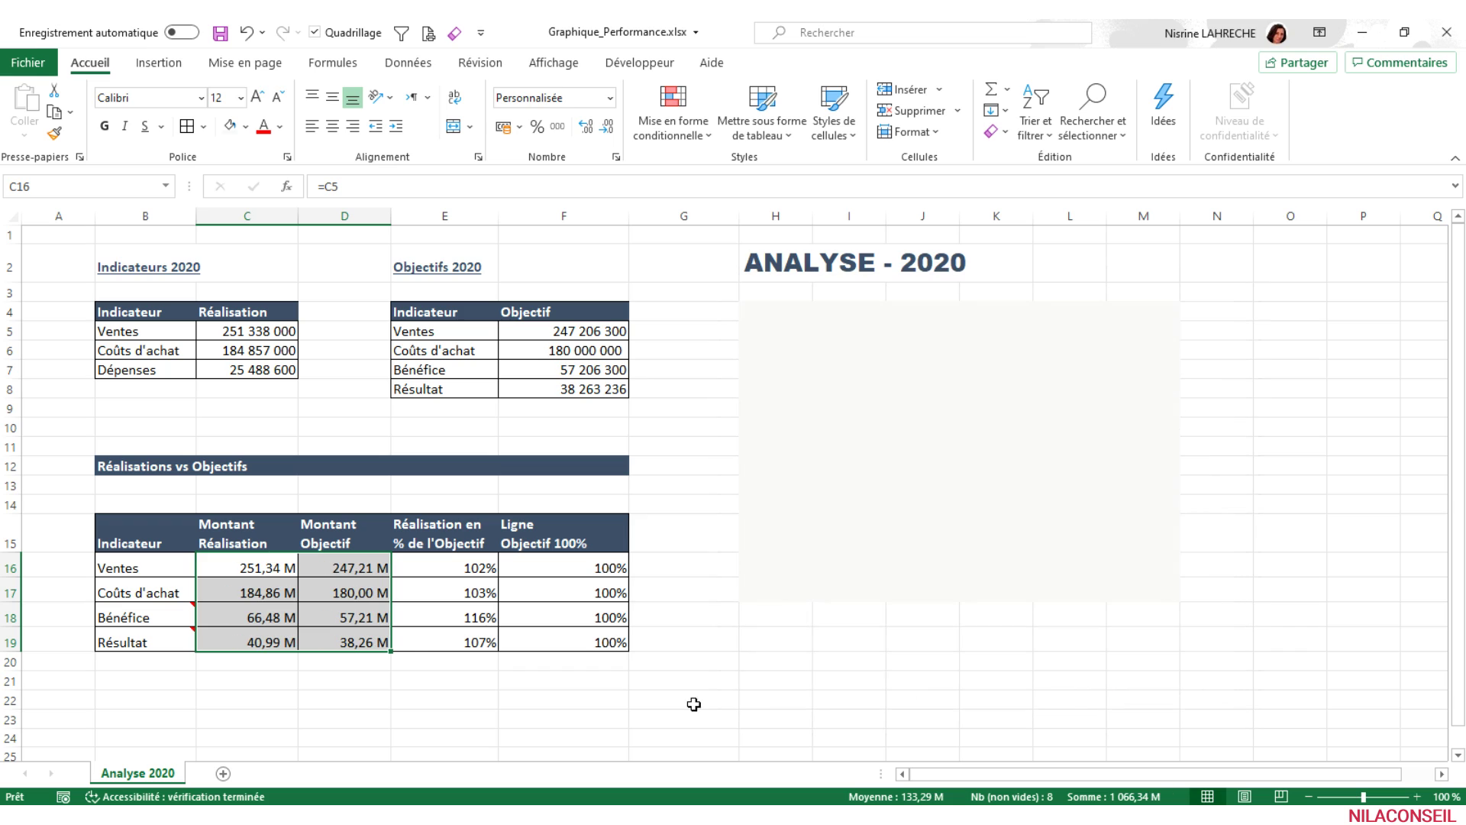
left_click(139, 700)
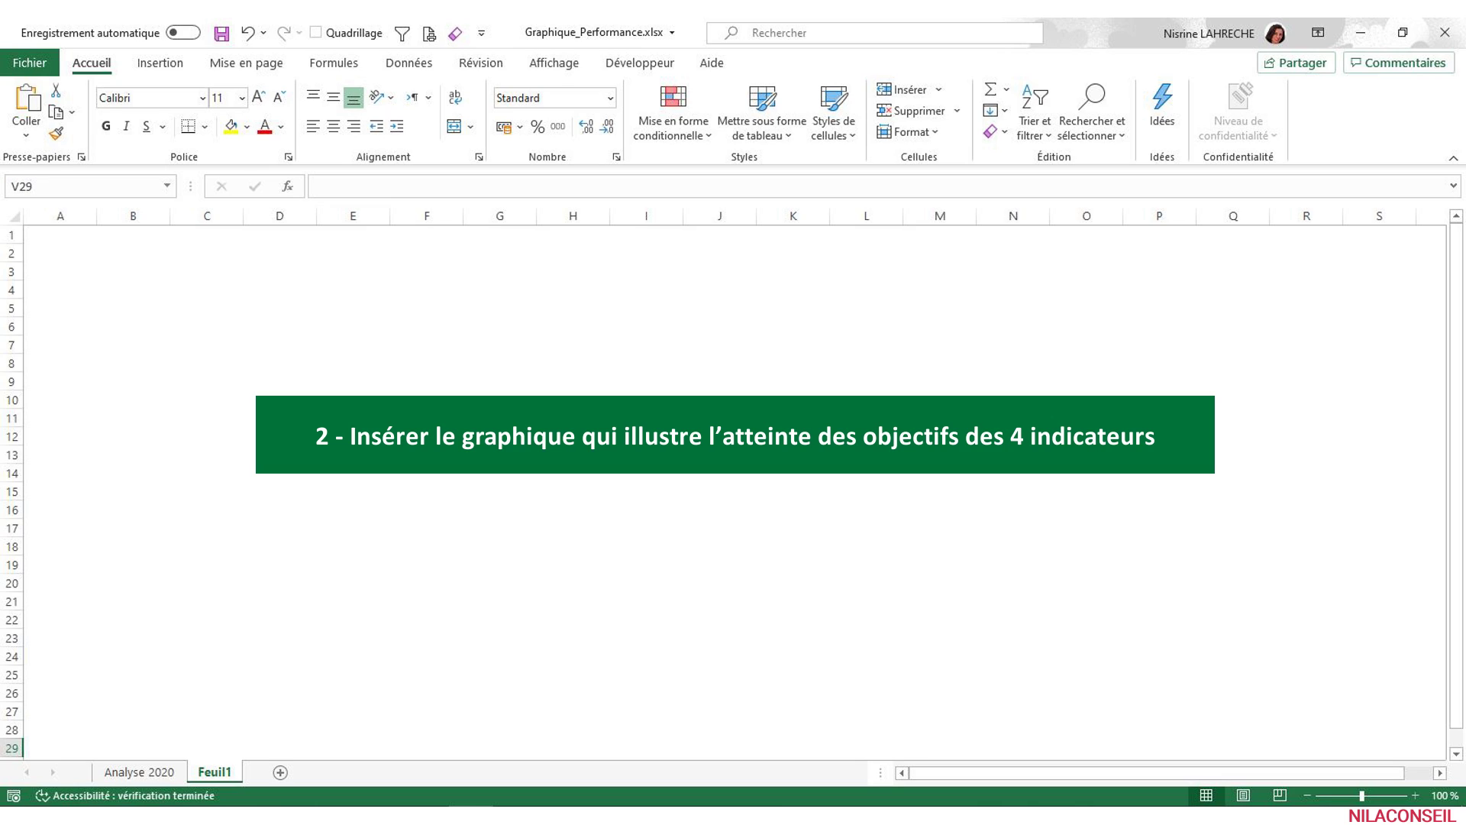
Insert a Colonne groupée - Ligne combo chart from B15:B19 and E15:F19, with Réalisation as columns and Ligne Objectif 100% as a line.
left_click_drag(145, 535, 148, 643)
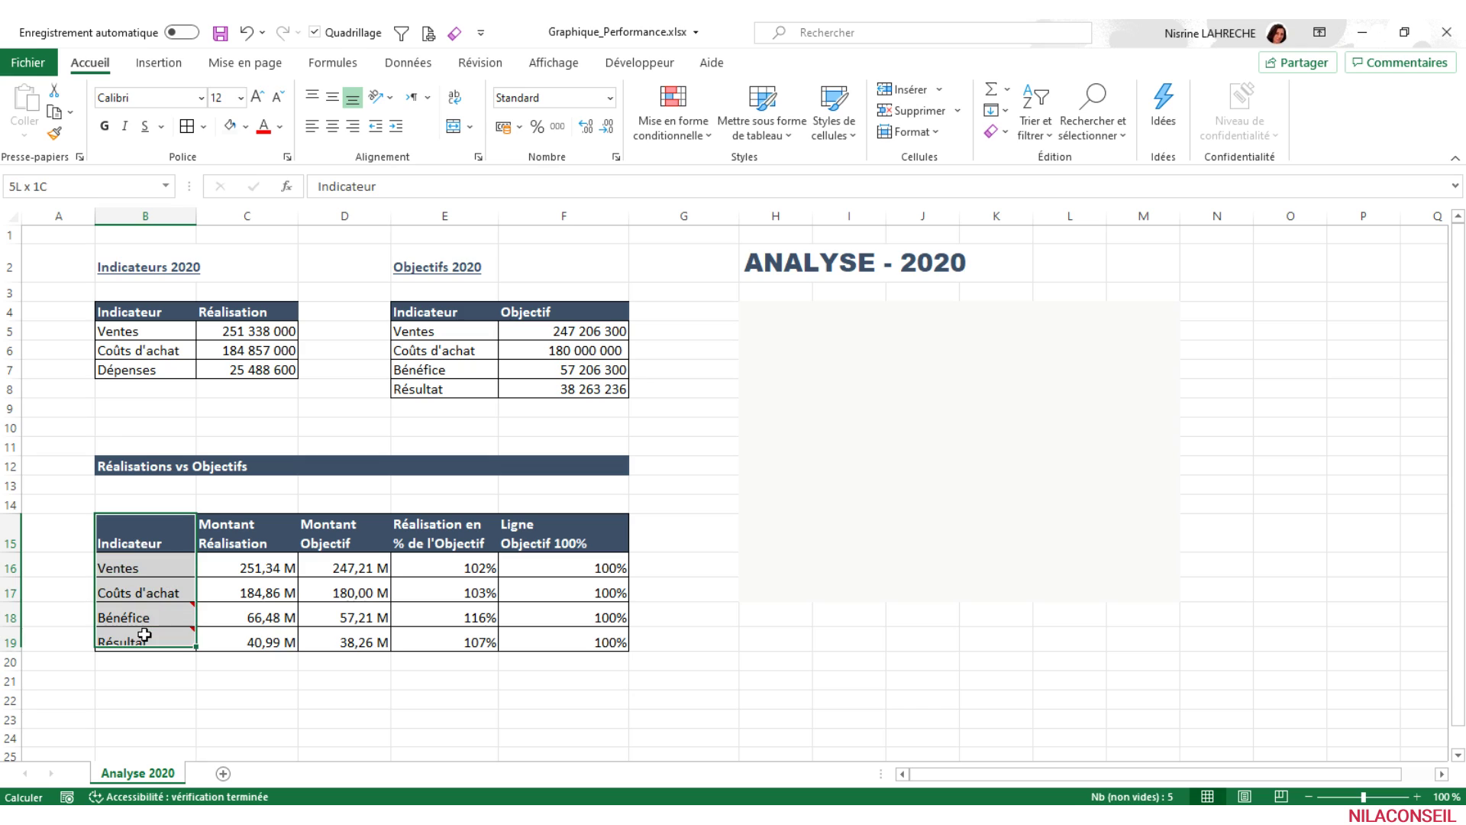
left_click_drag(420, 529, 544, 635)
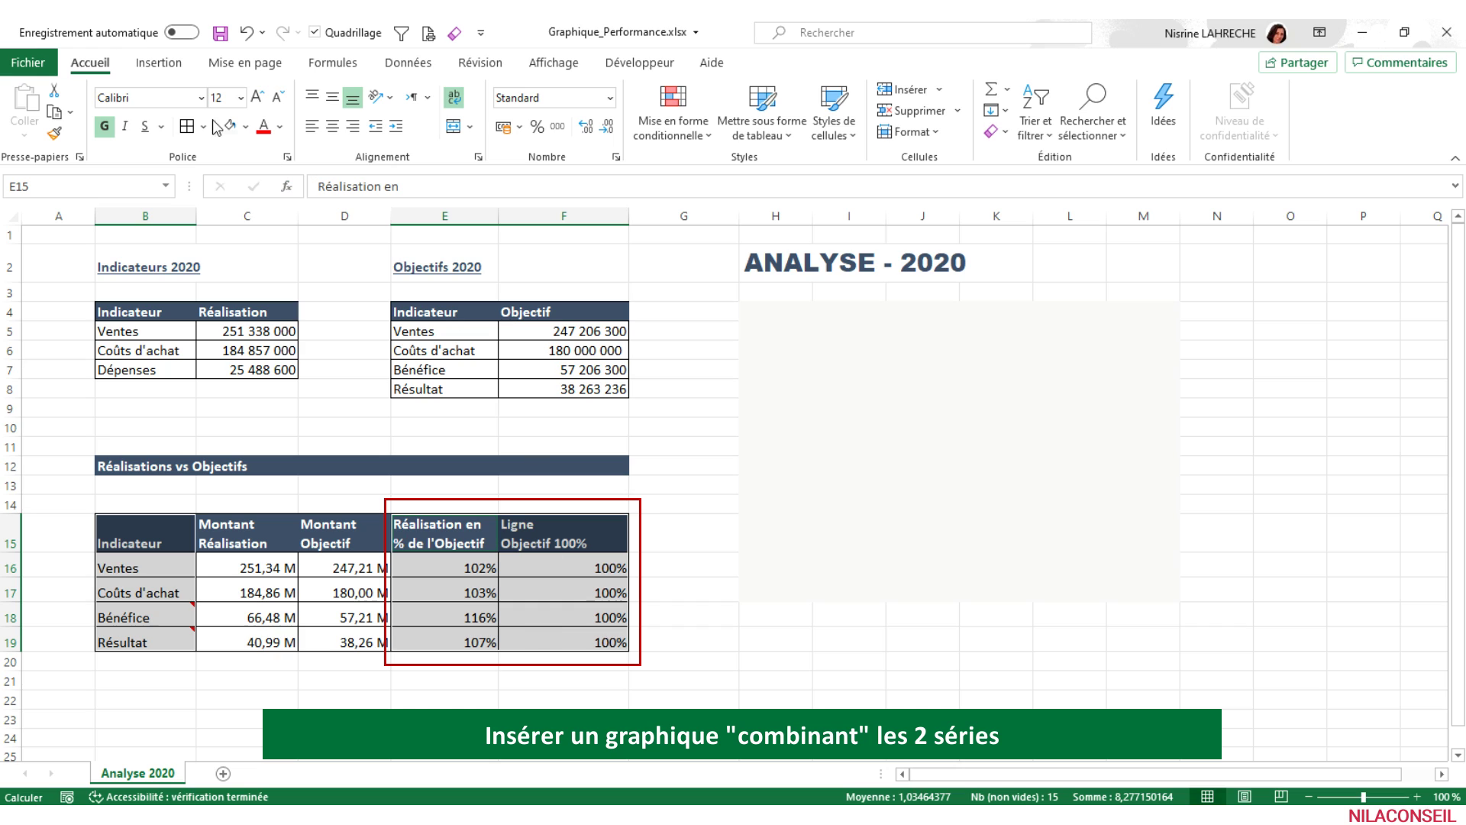
left_click(165, 64)
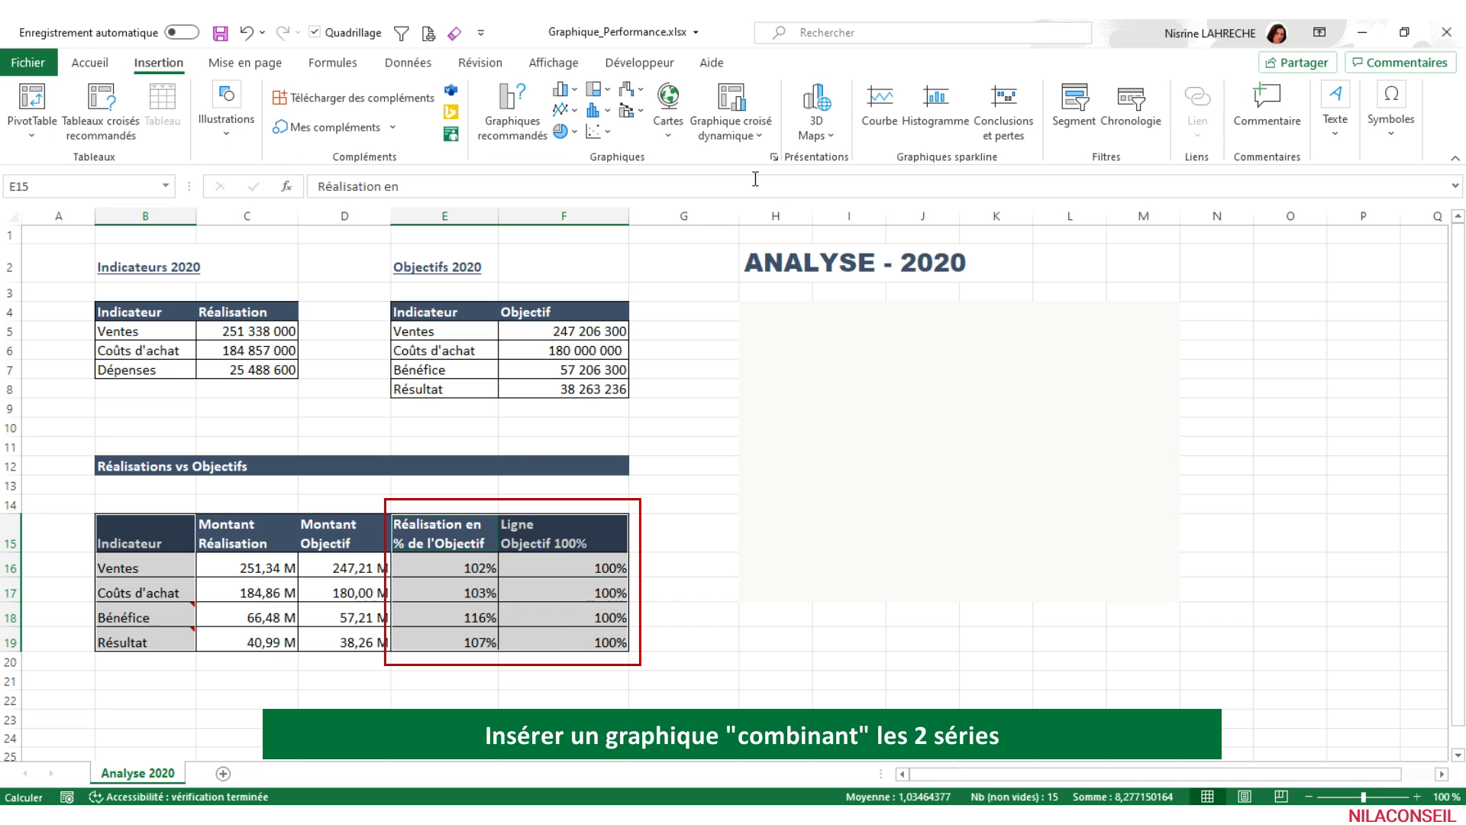
left_click(772, 154)
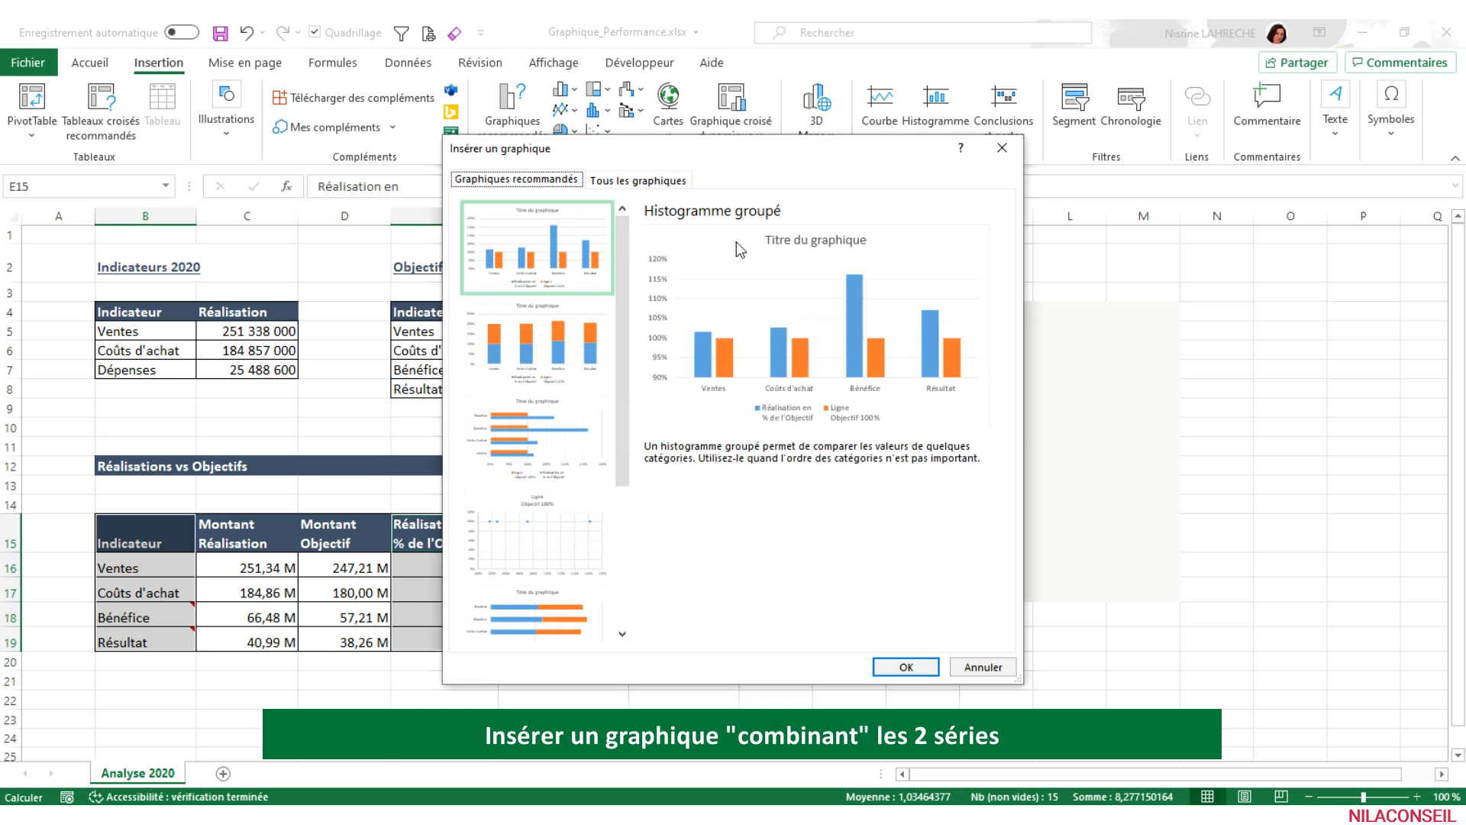
left_click(656, 182)
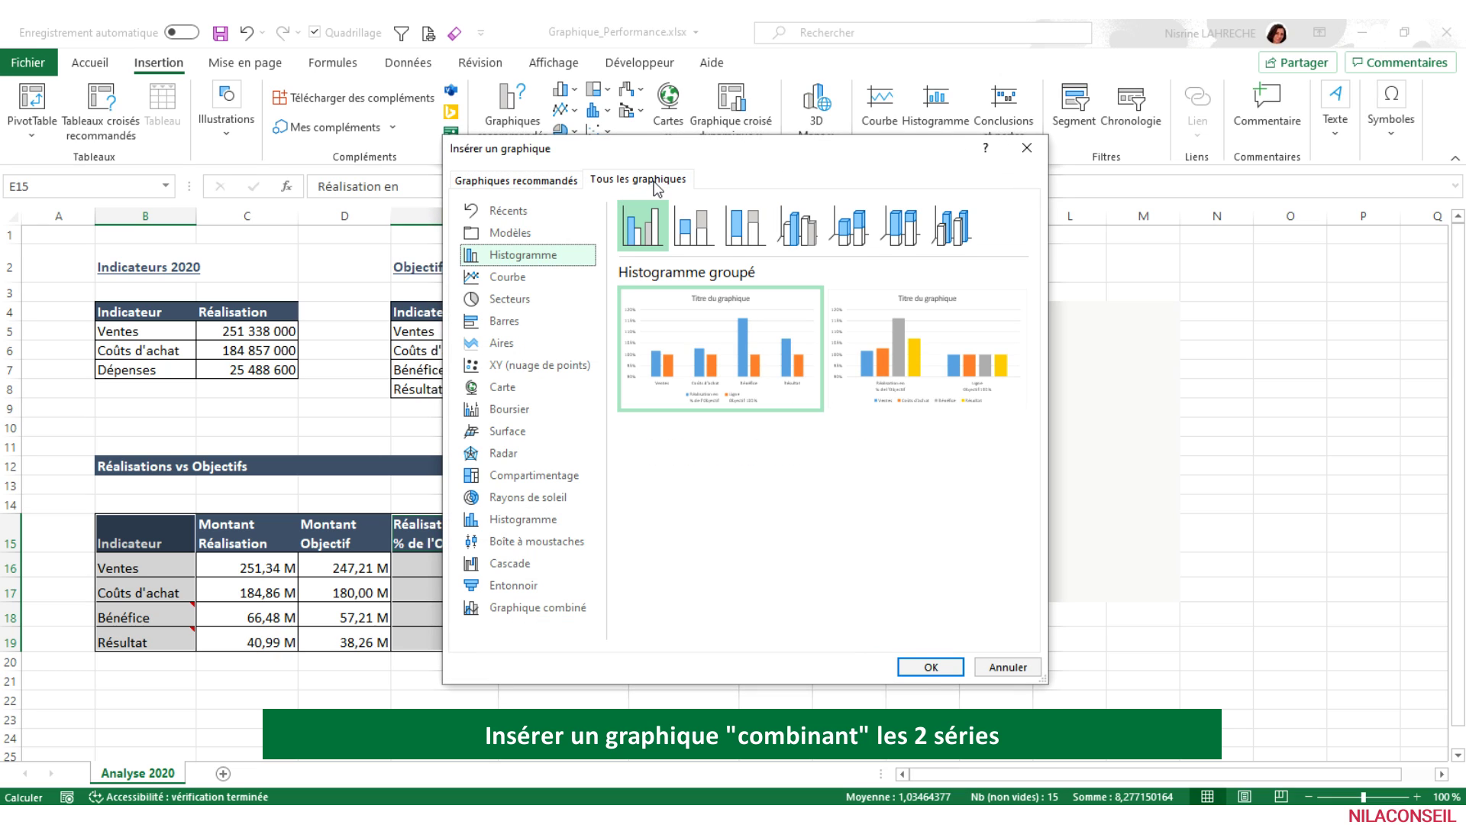
left_click(581, 608)
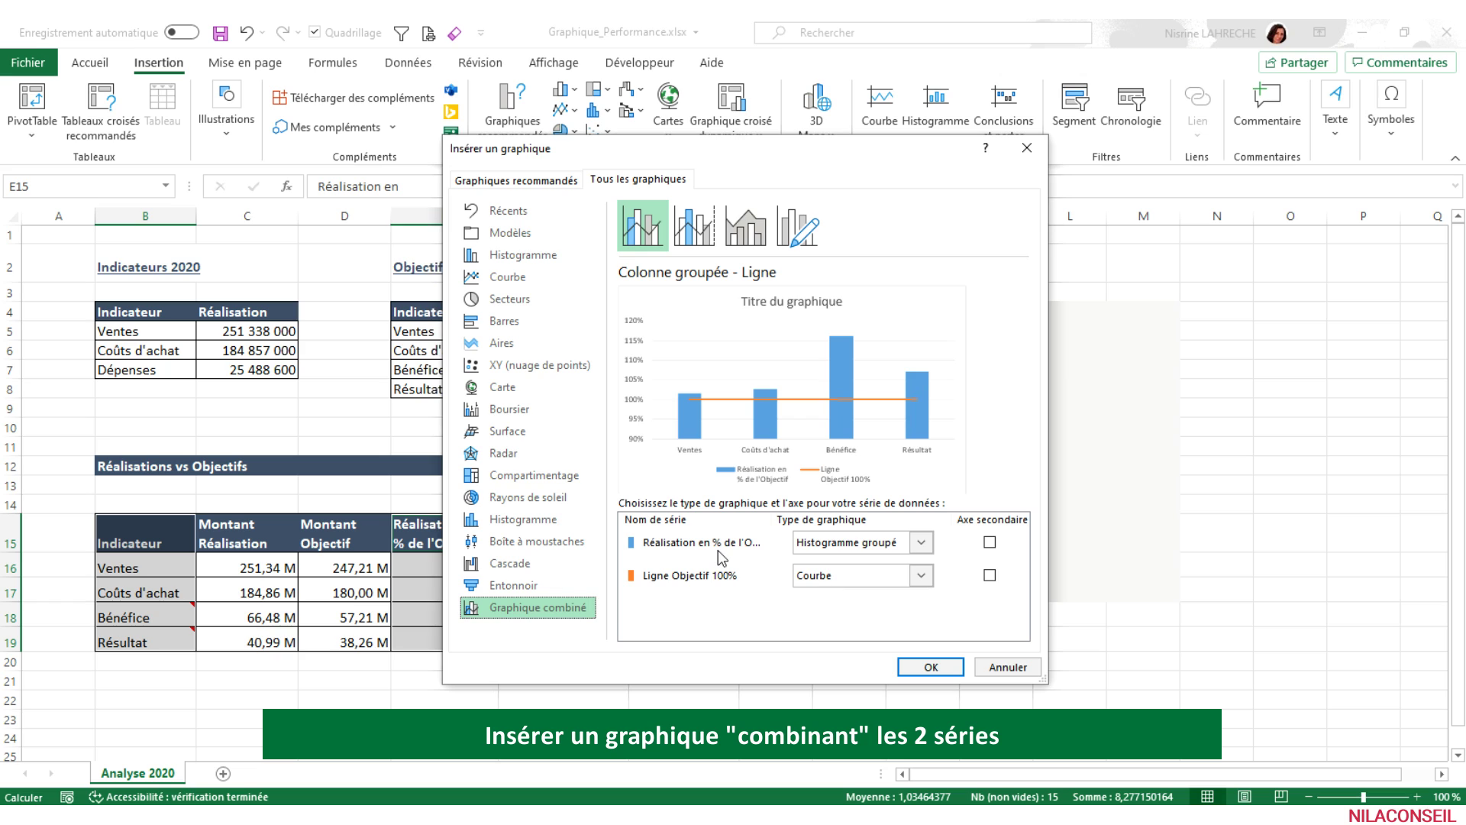
left_click(908, 666)
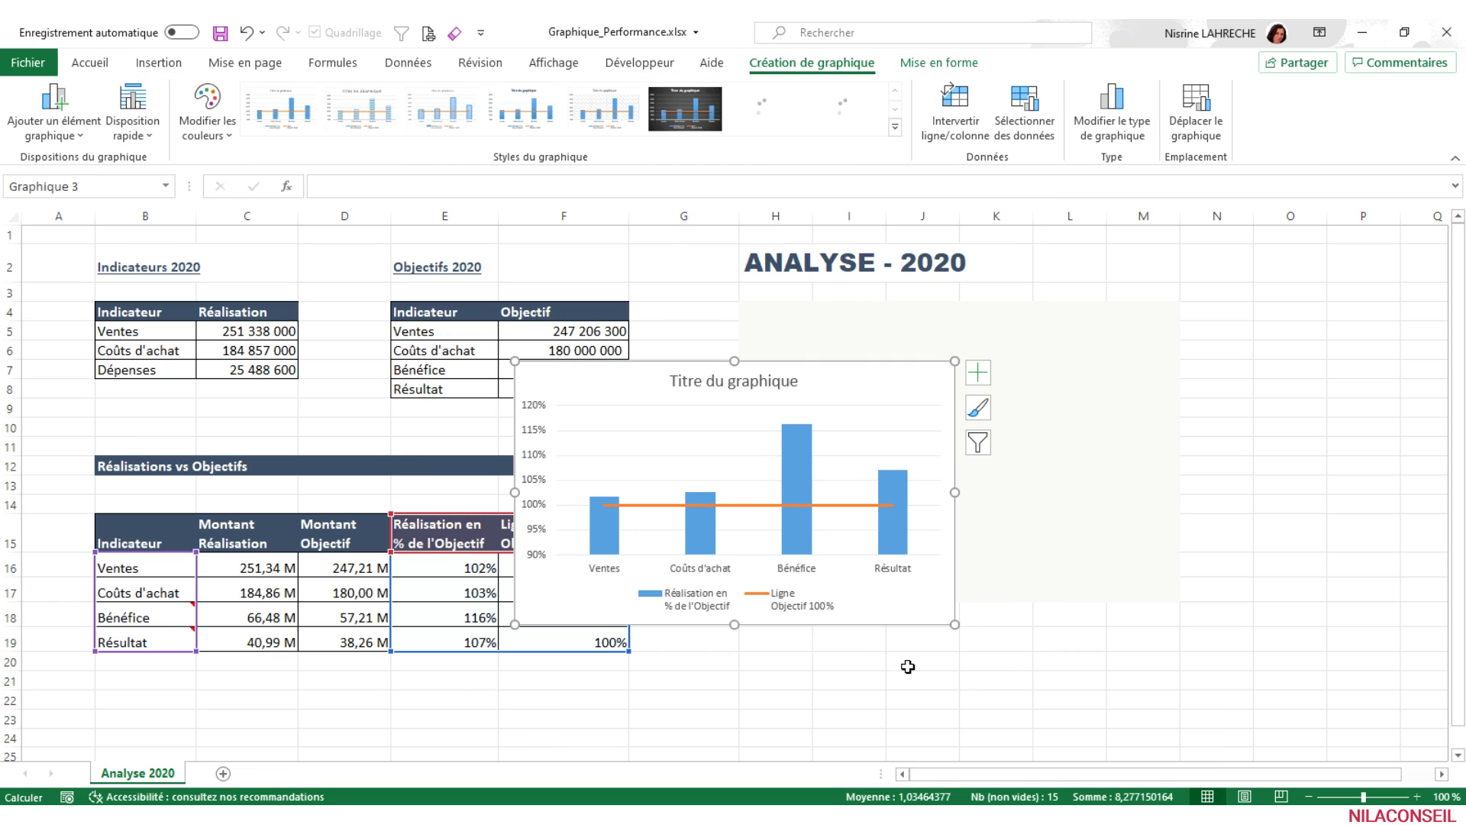
Move the combo chart onto the shaded area below the ANALYSE - 2020 heading and resize it to fit there.
mouse_move(661, 366)
left_mouse_down()
mouse_move(694, 377)
mouse_move(903, 324)
mouse_move(880, 313)
left_mouse_up()
left_click_drag(1182, 578, 1173, 577)
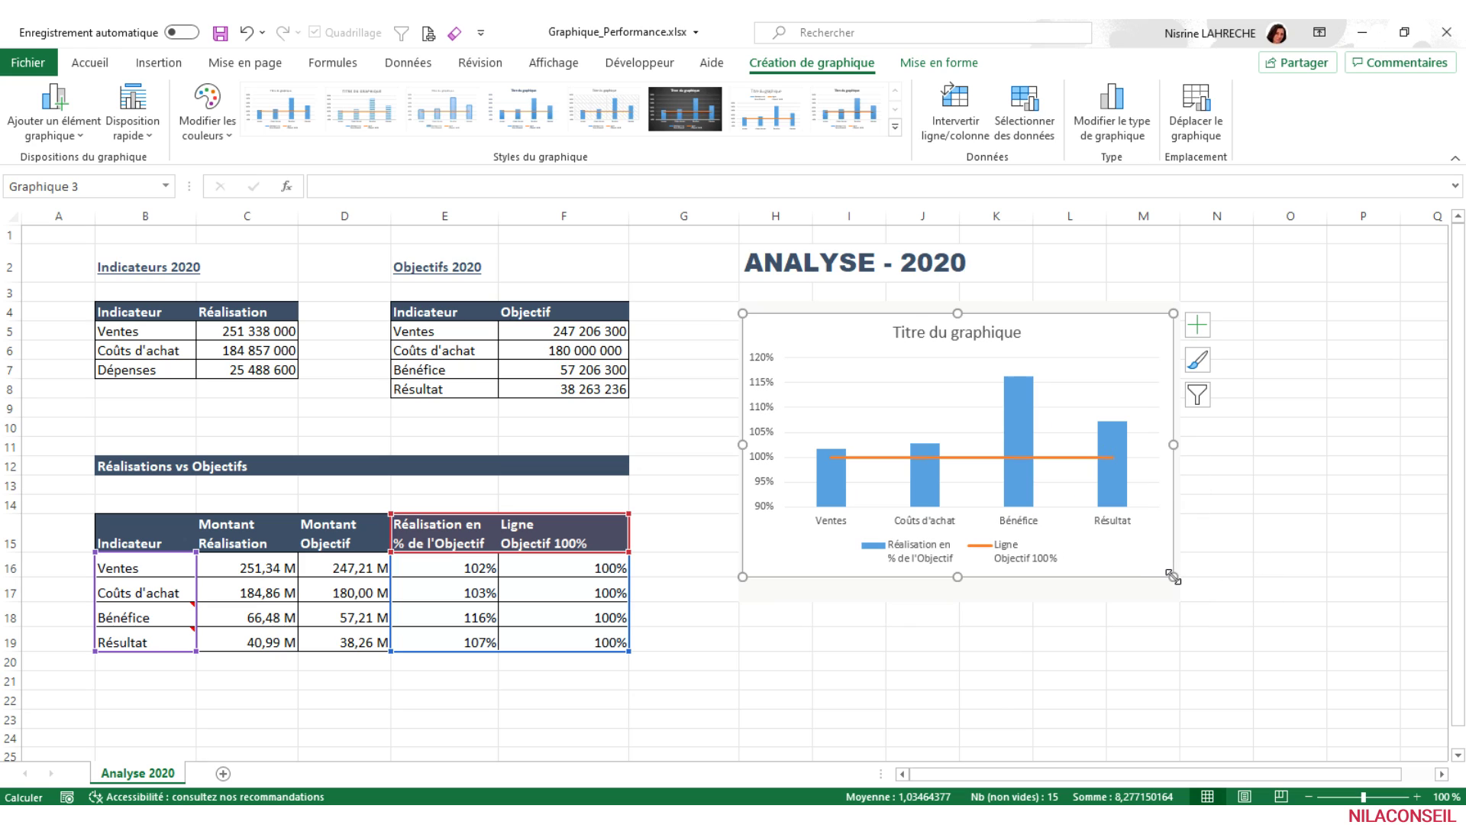
left_click(1104, 639)
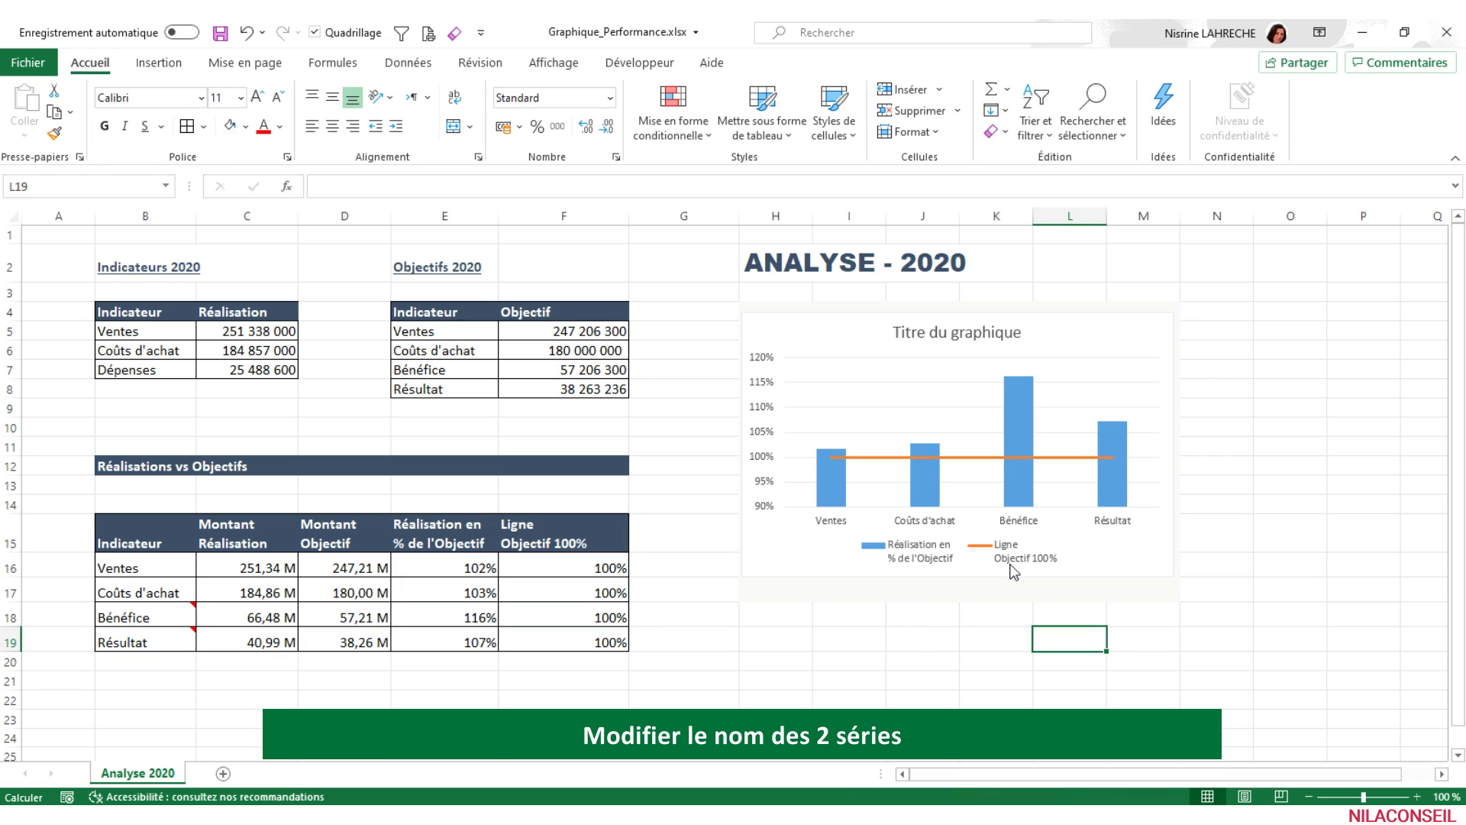
Rename the chart series "Réalisation en % de l'Objectif" as Réalisation in the chart's data source.
left_click(1065, 320)
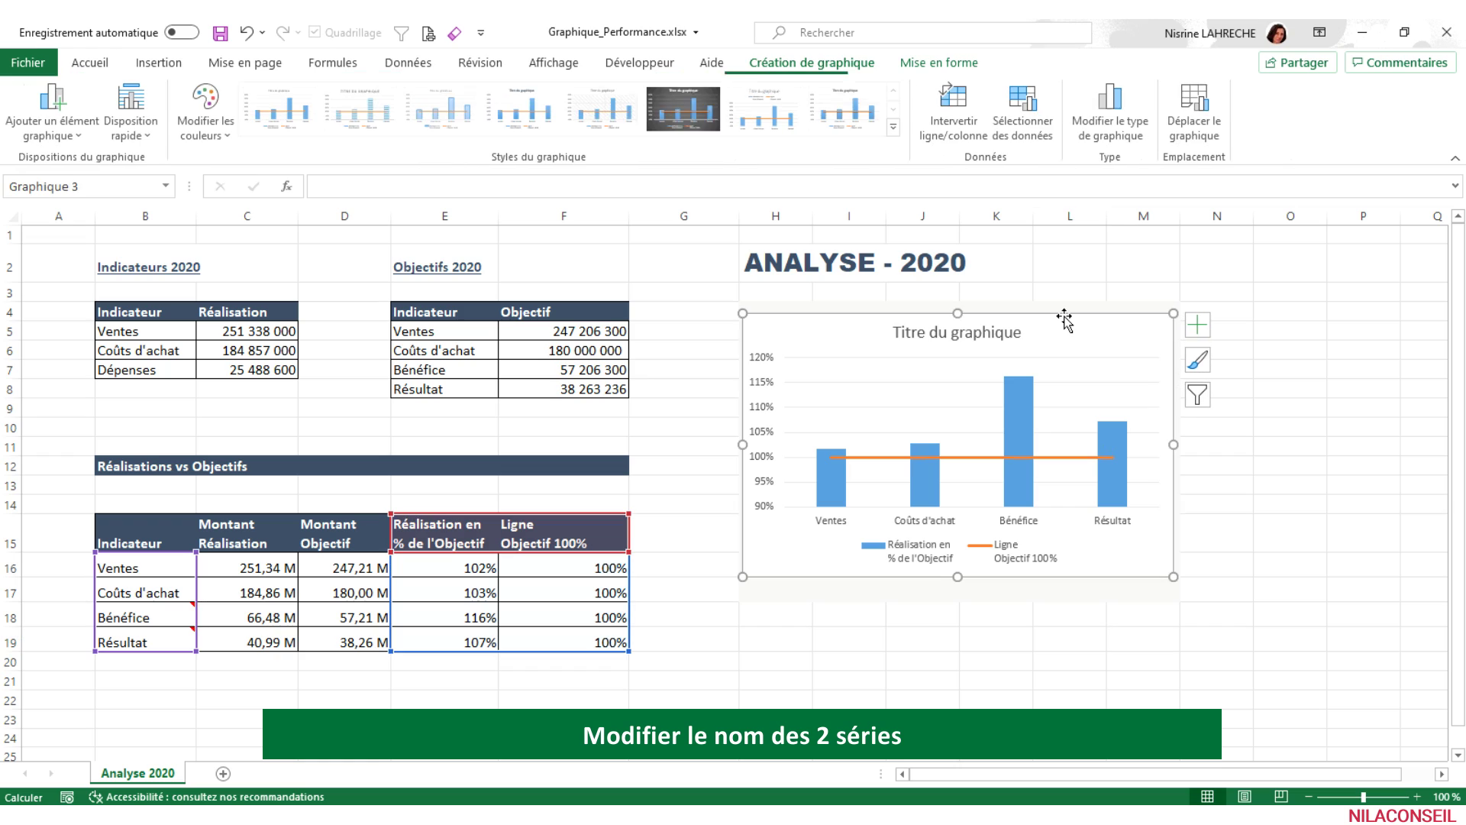
left_click(1026, 141)
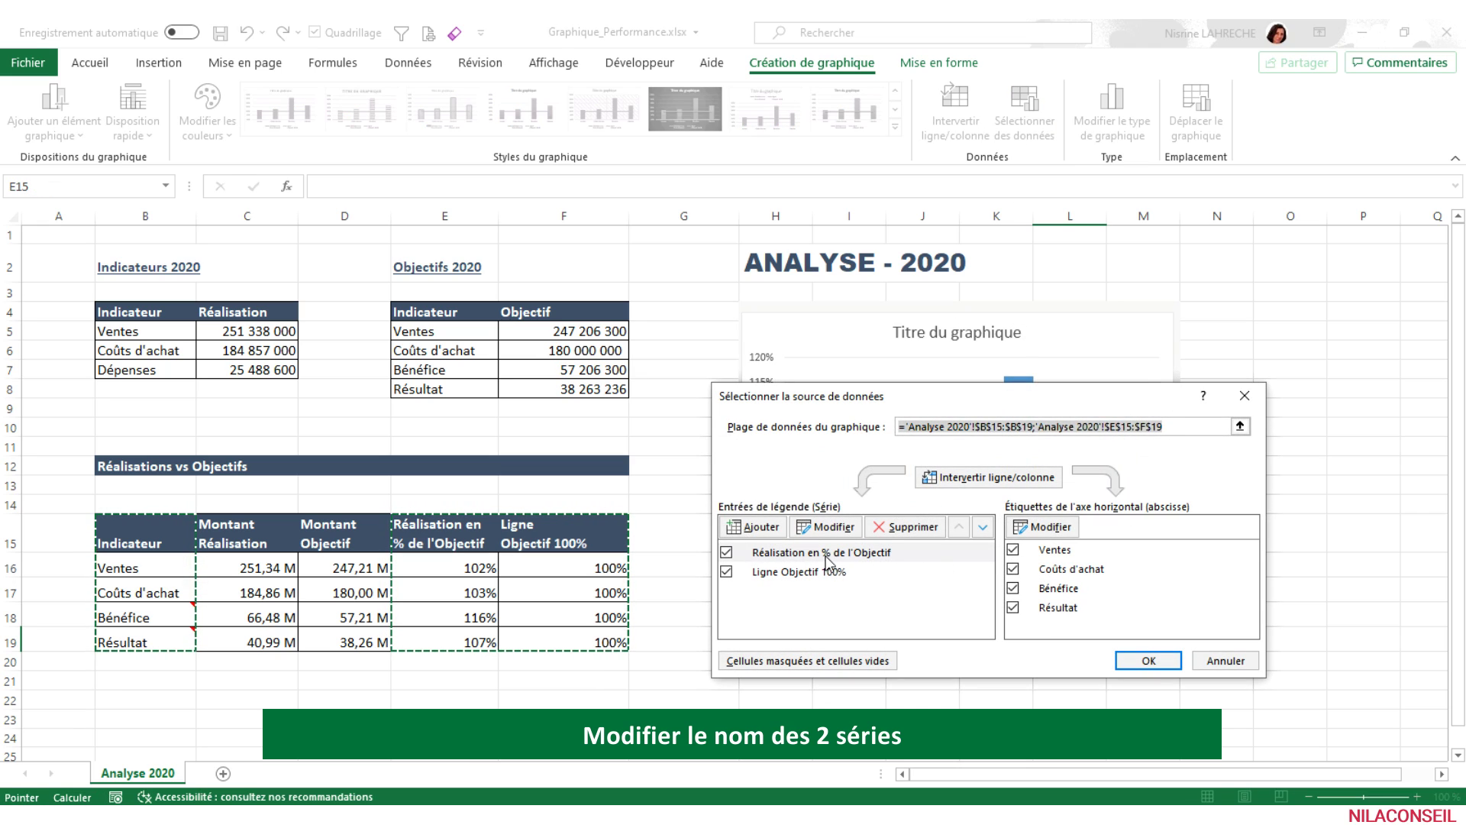
left_click(828, 556)
left_click(825, 527)
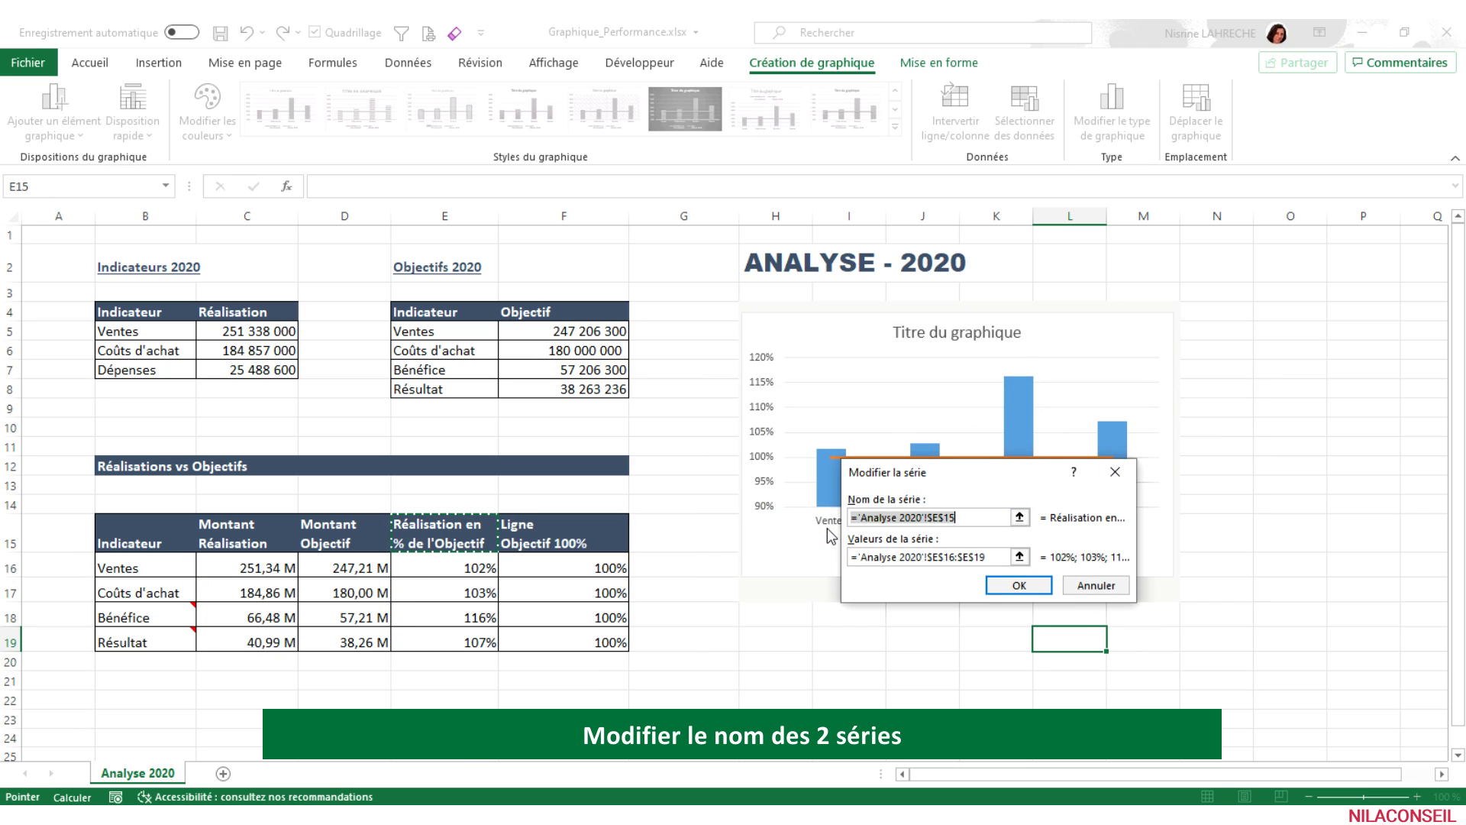
left_click_drag(970, 567, 702, 518)
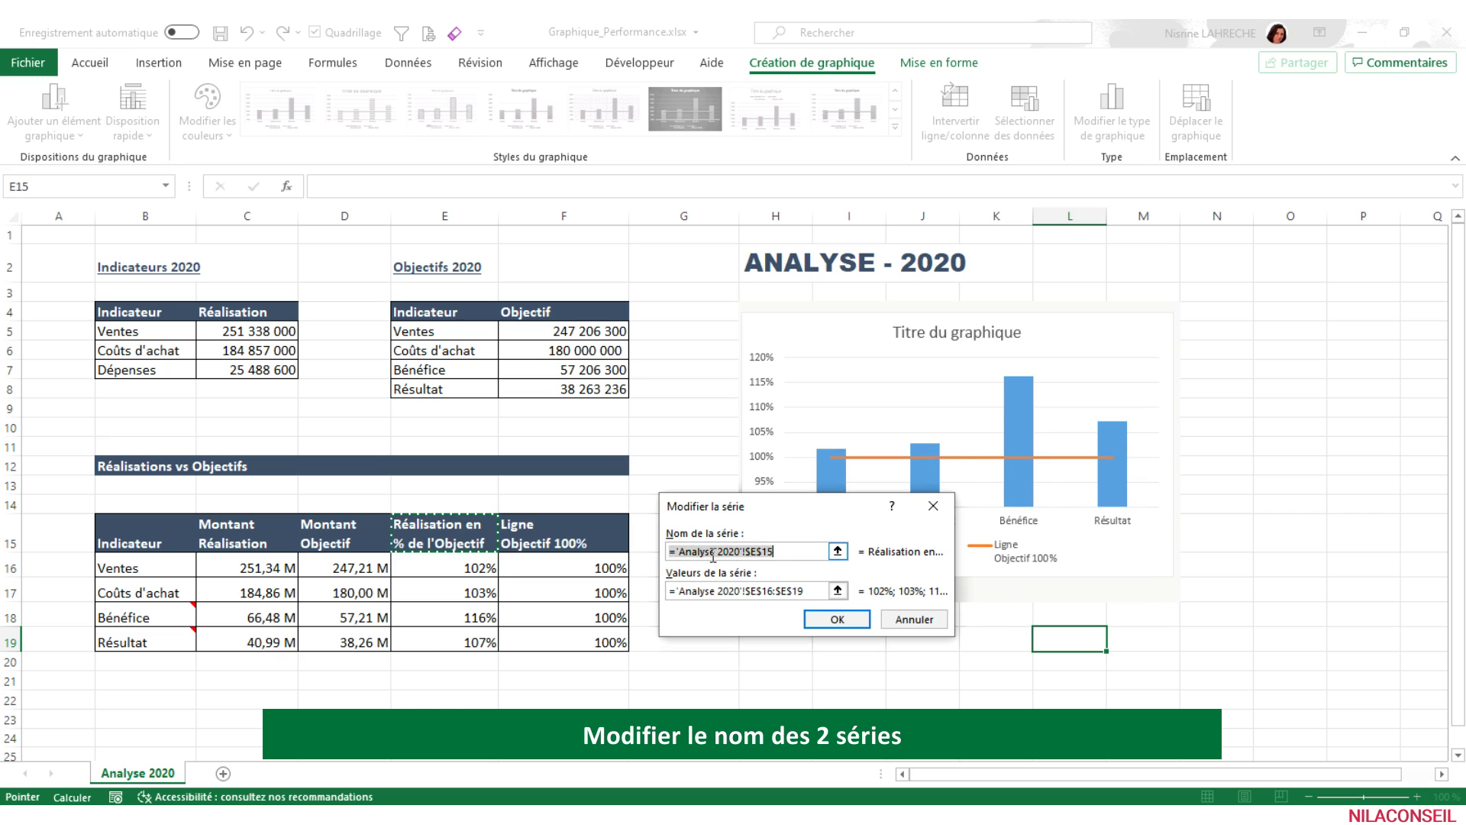
left_click_drag(773, 552, 676, 556)
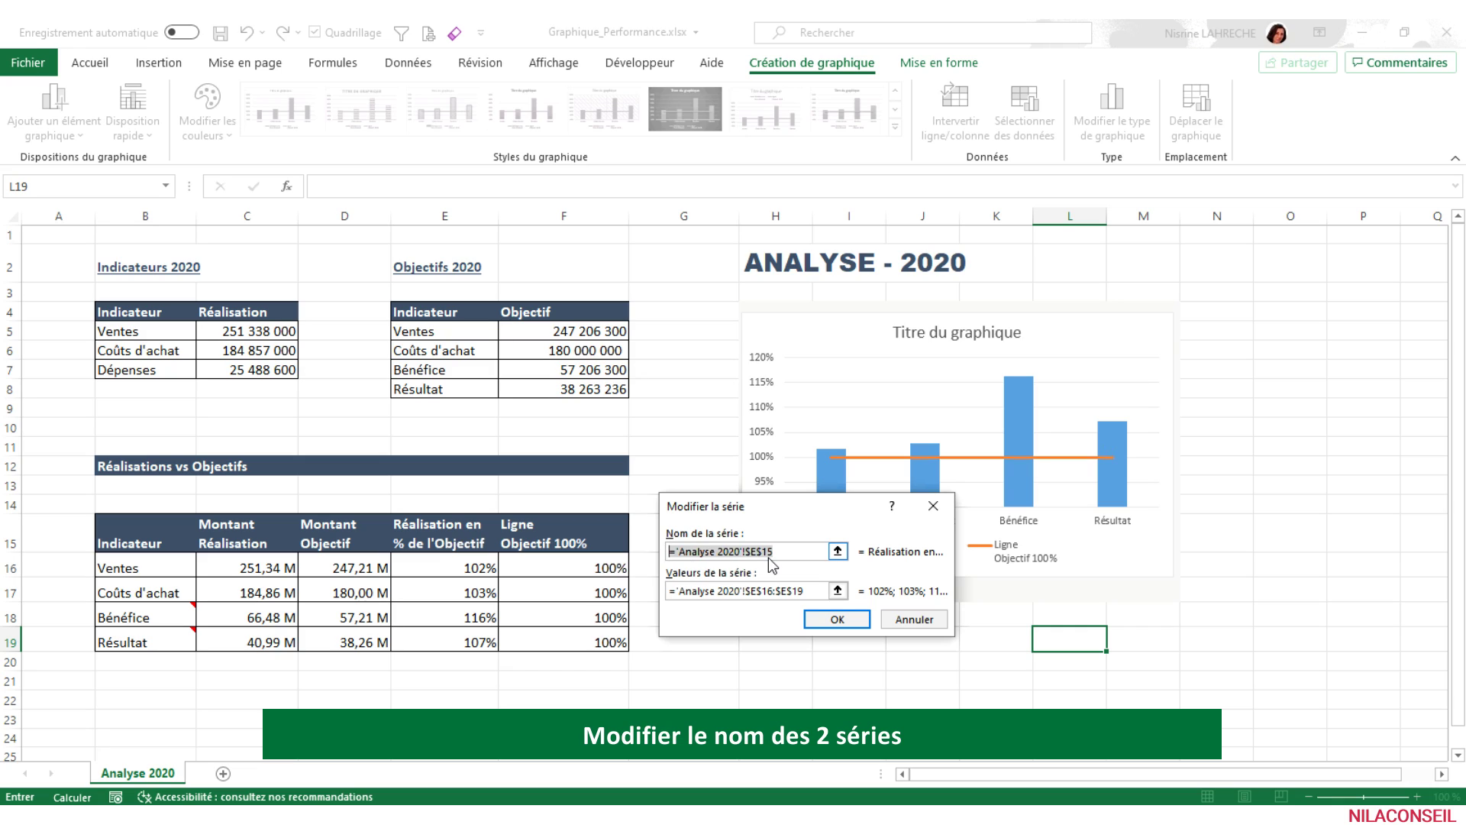
key("BackSpace")
type("Réalisation")
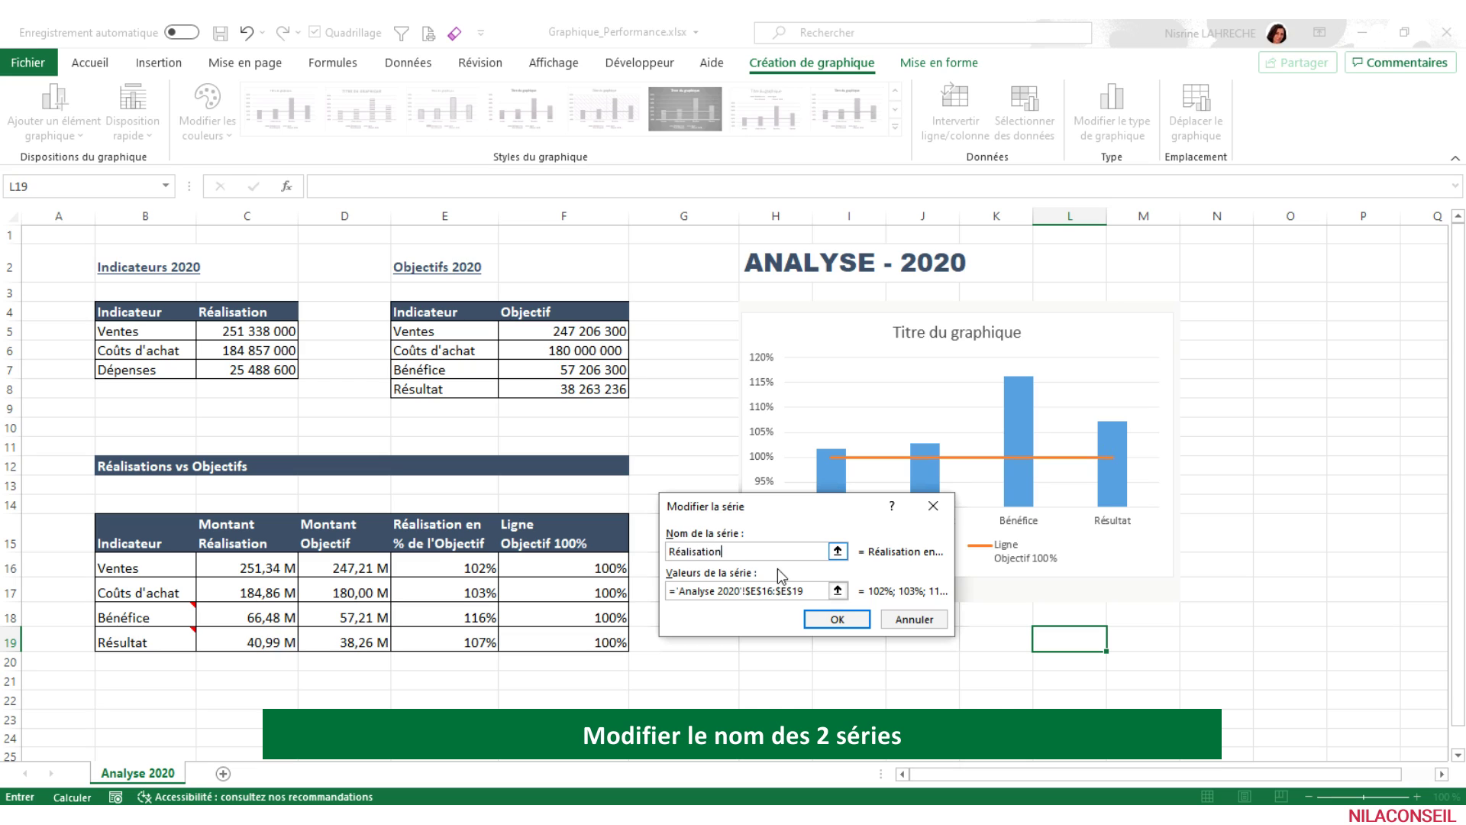
left_click(840, 621)
Rename the chart series "Ligne Objectif 100%" as Objectif and apply the data source changes.
left_click_drag(901, 397, 914, 589)
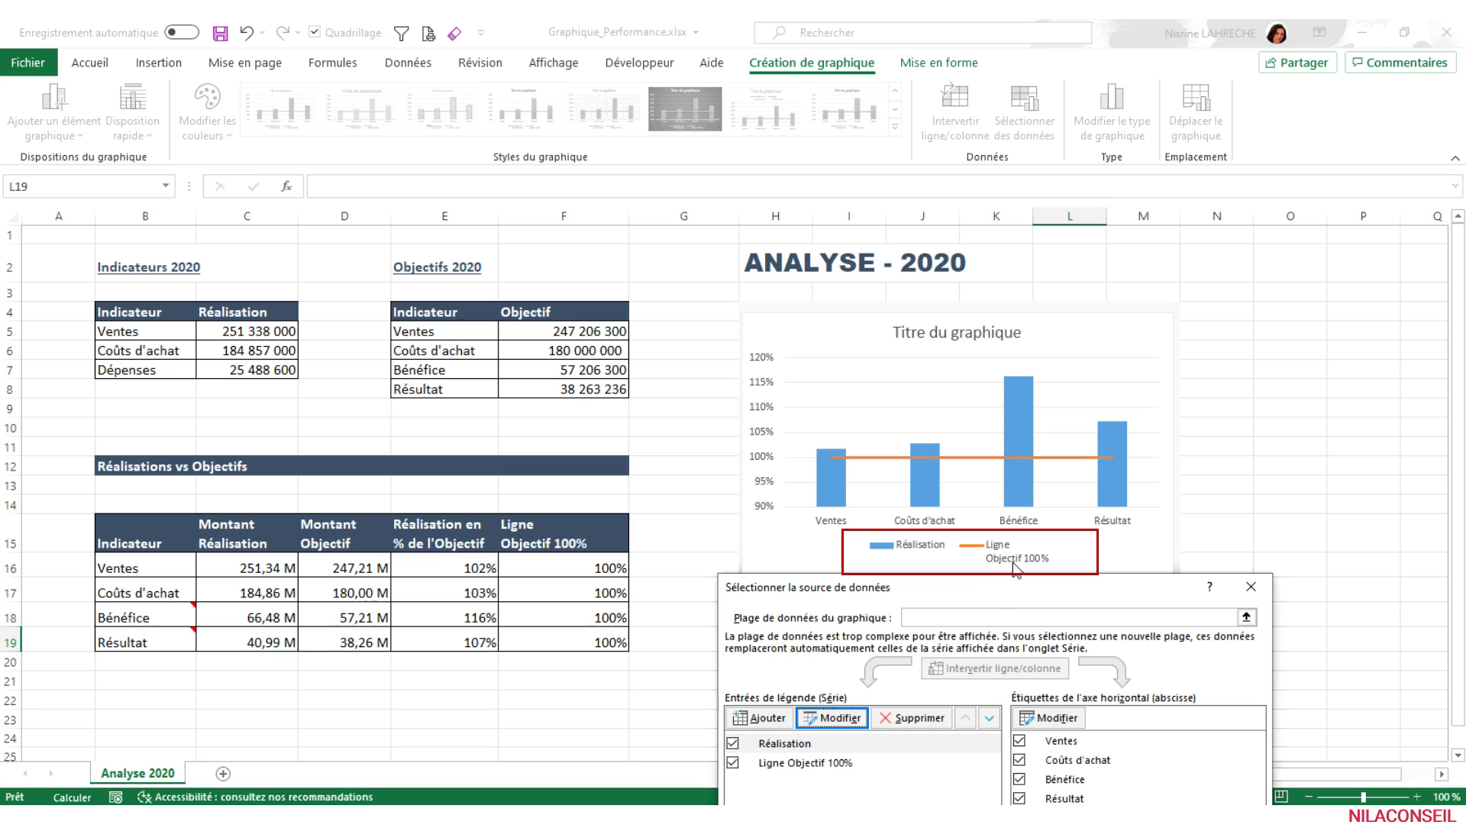
left_click(850, 759)
left_click(844, 718)
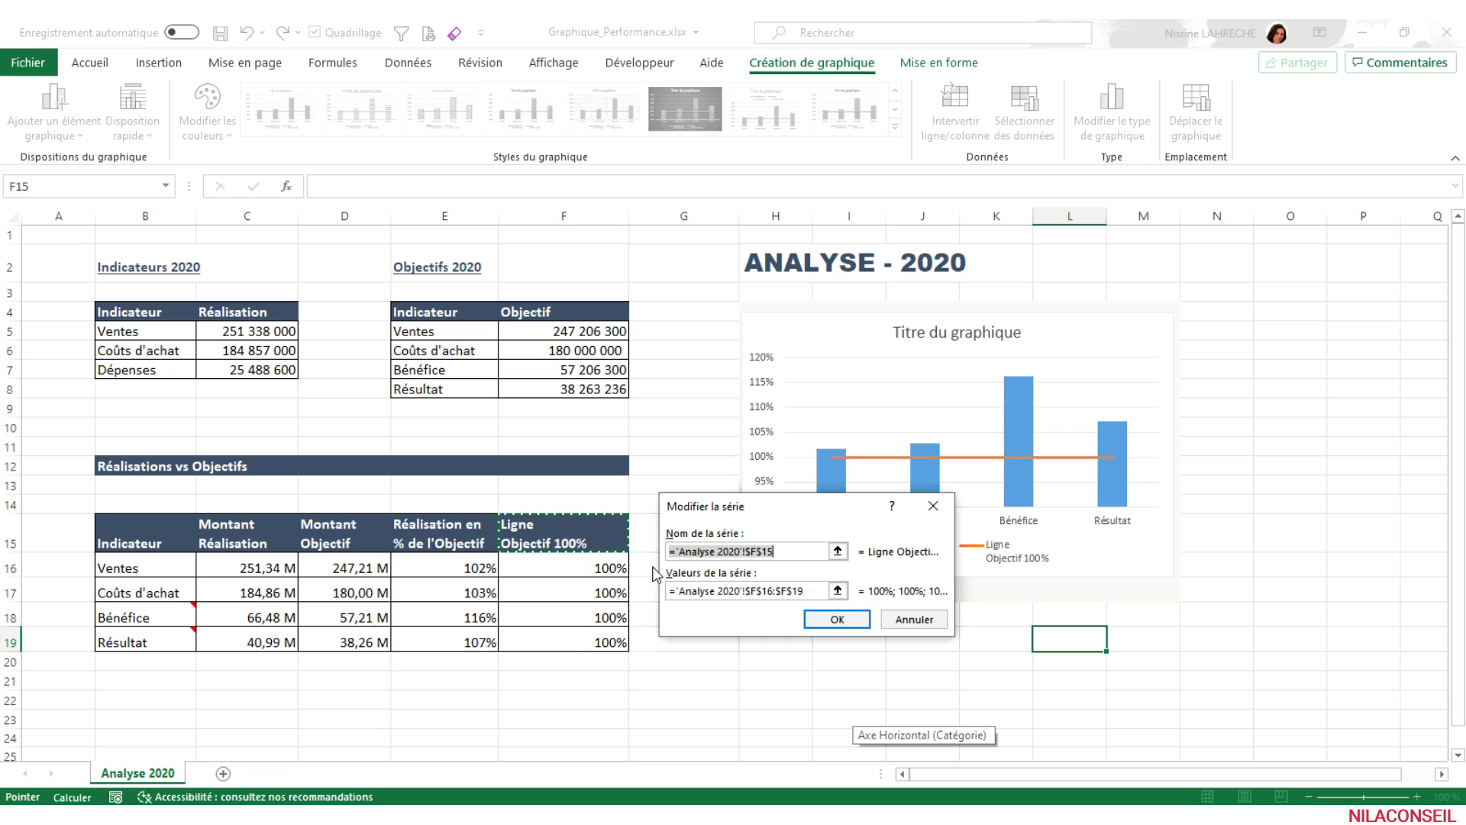
left_click(795, 553)
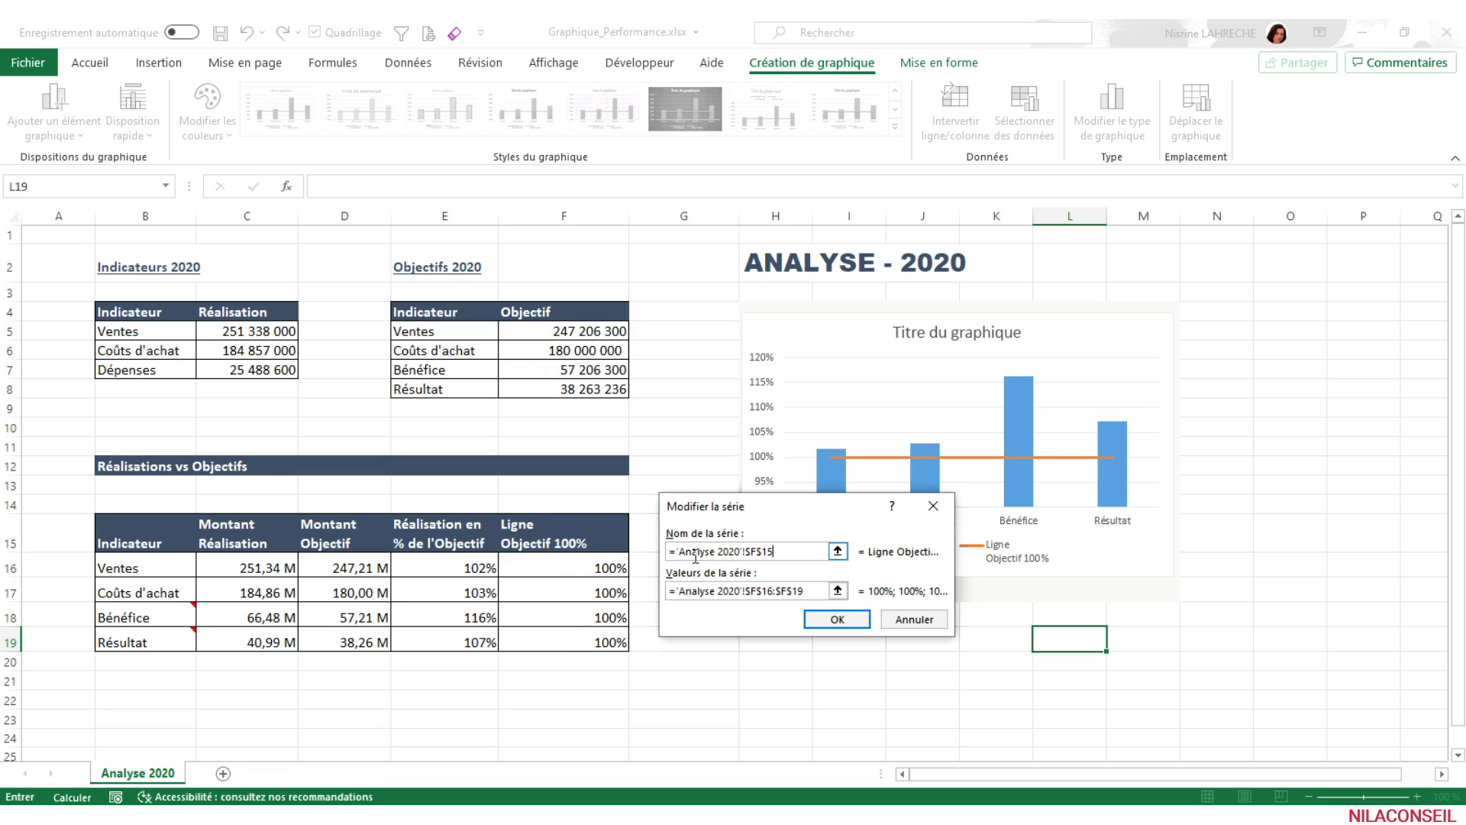
left_click_drag(781, 554, 634, 544)
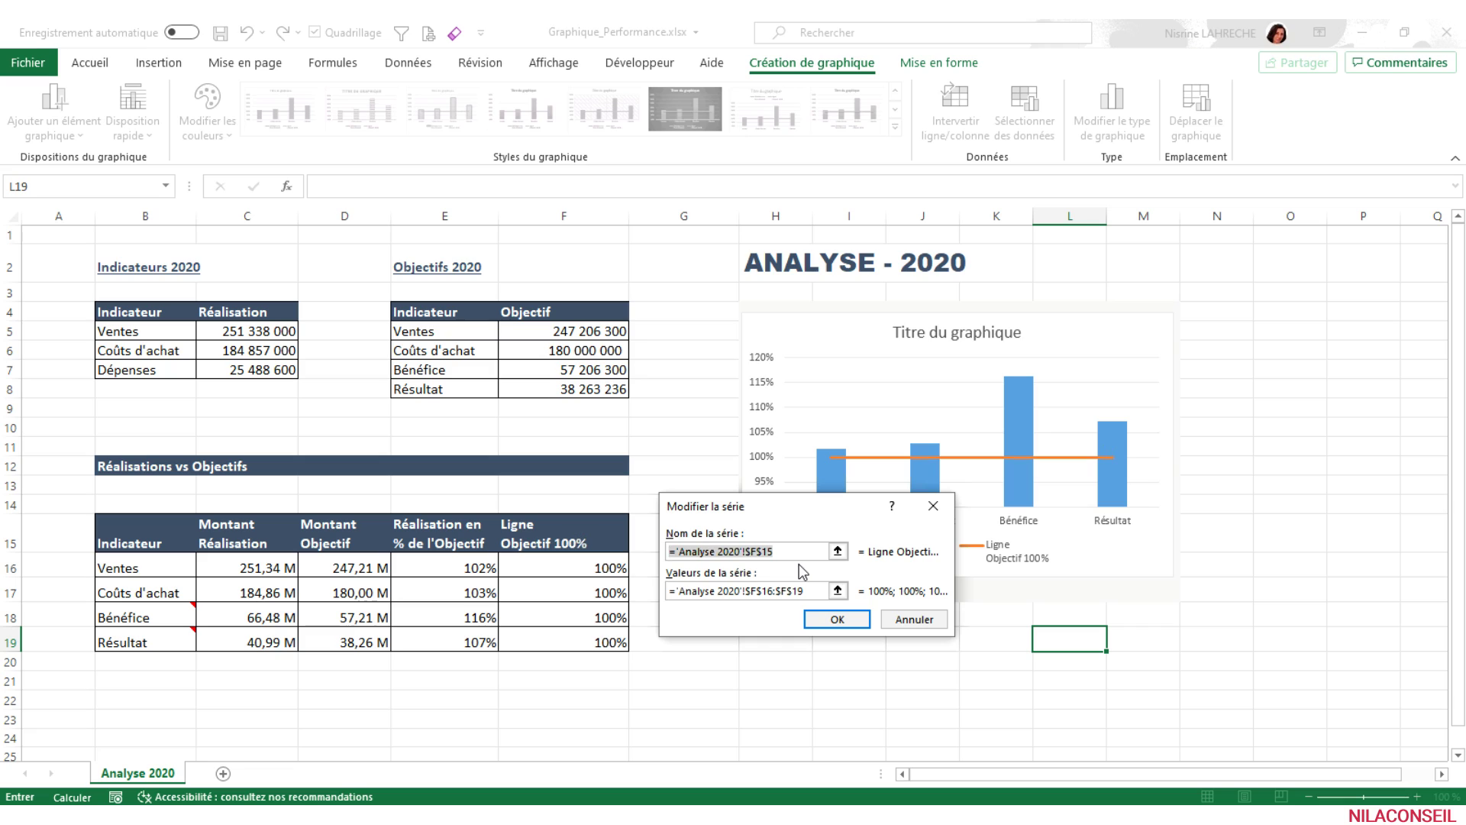
type("Objectif")
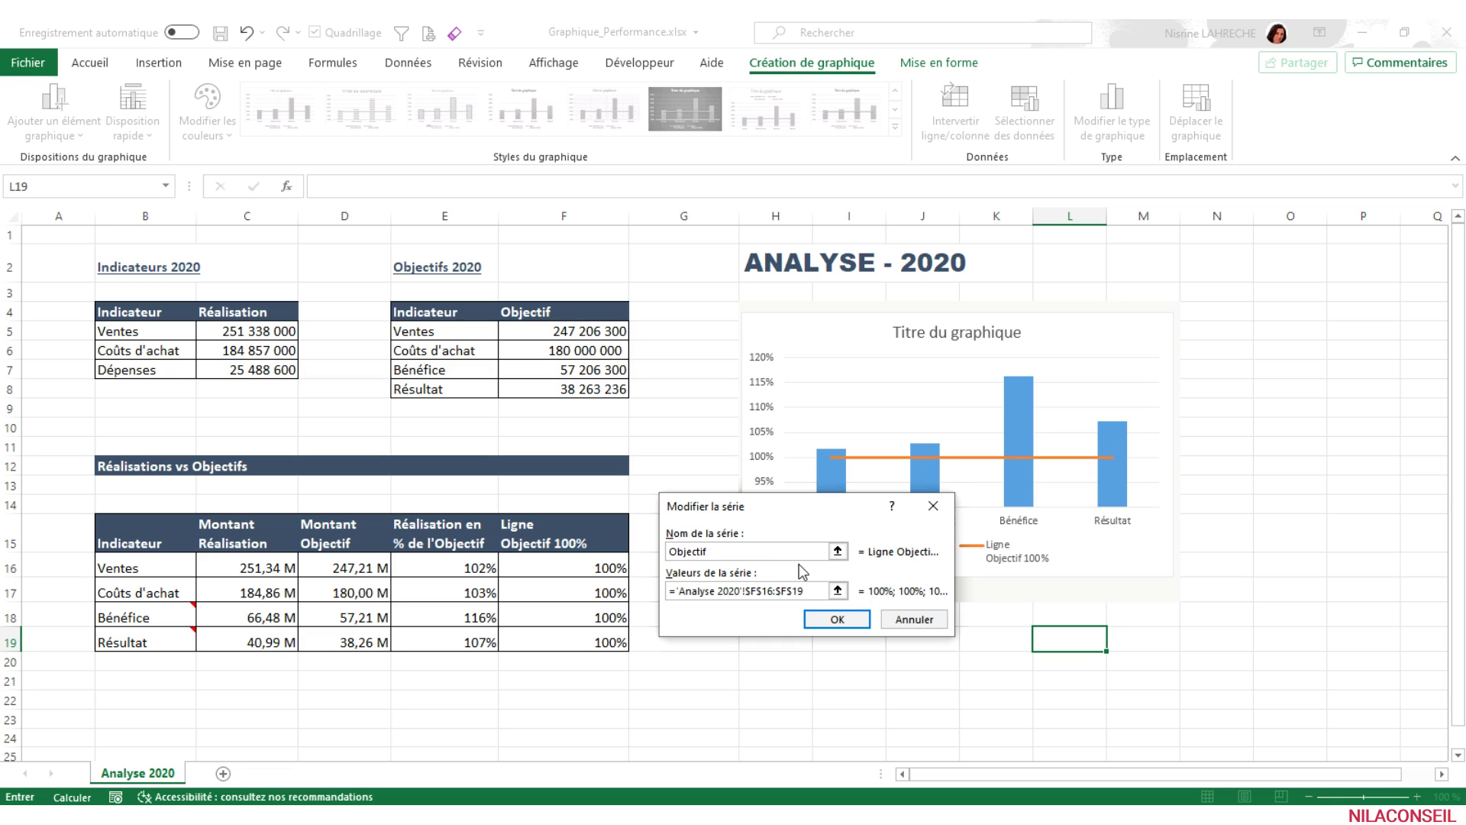
left_click(821, 622)
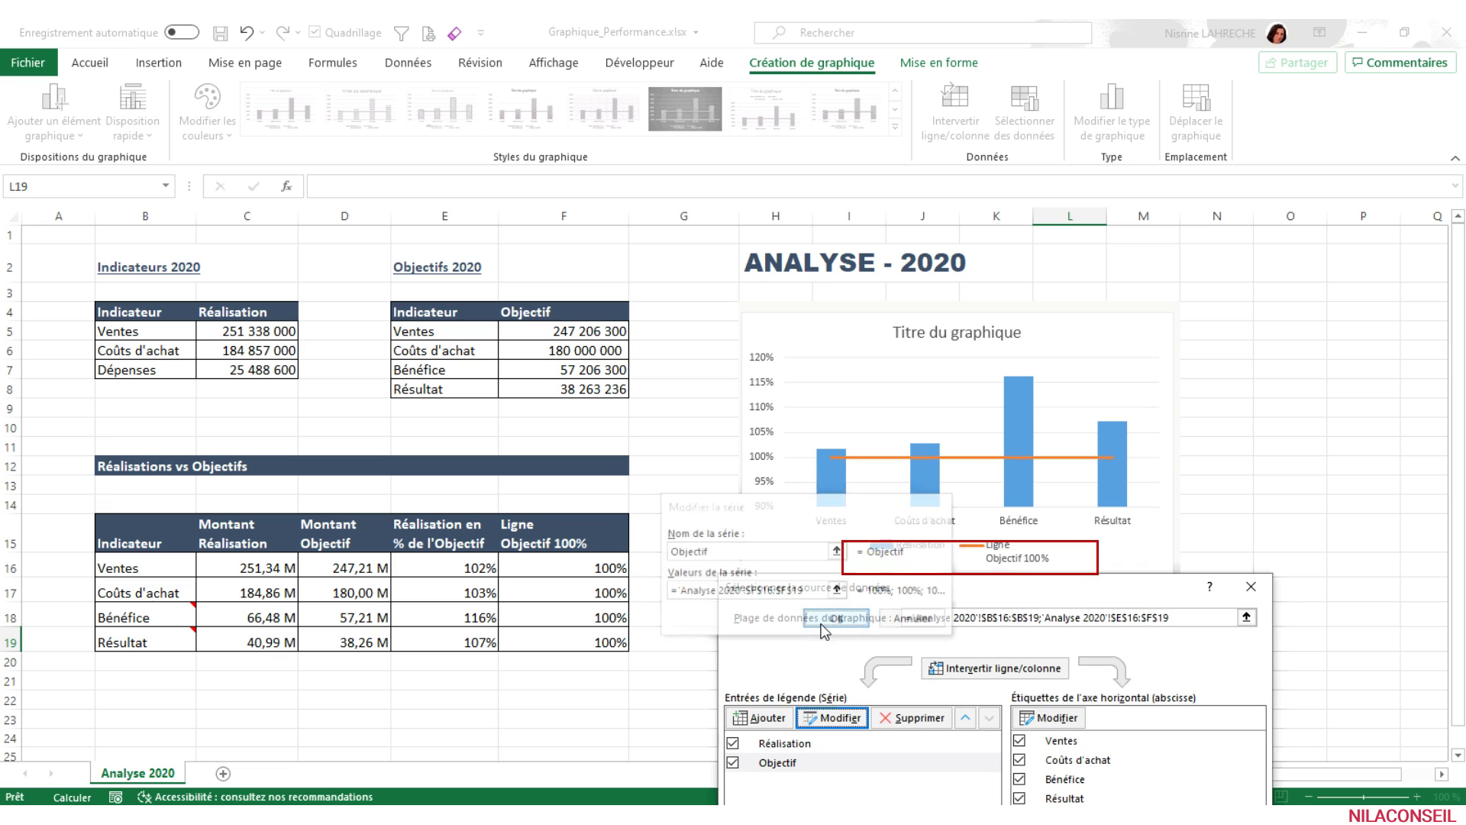
left_click_drag(1013, 589, 1014, 367)
left_click(1157, 647)
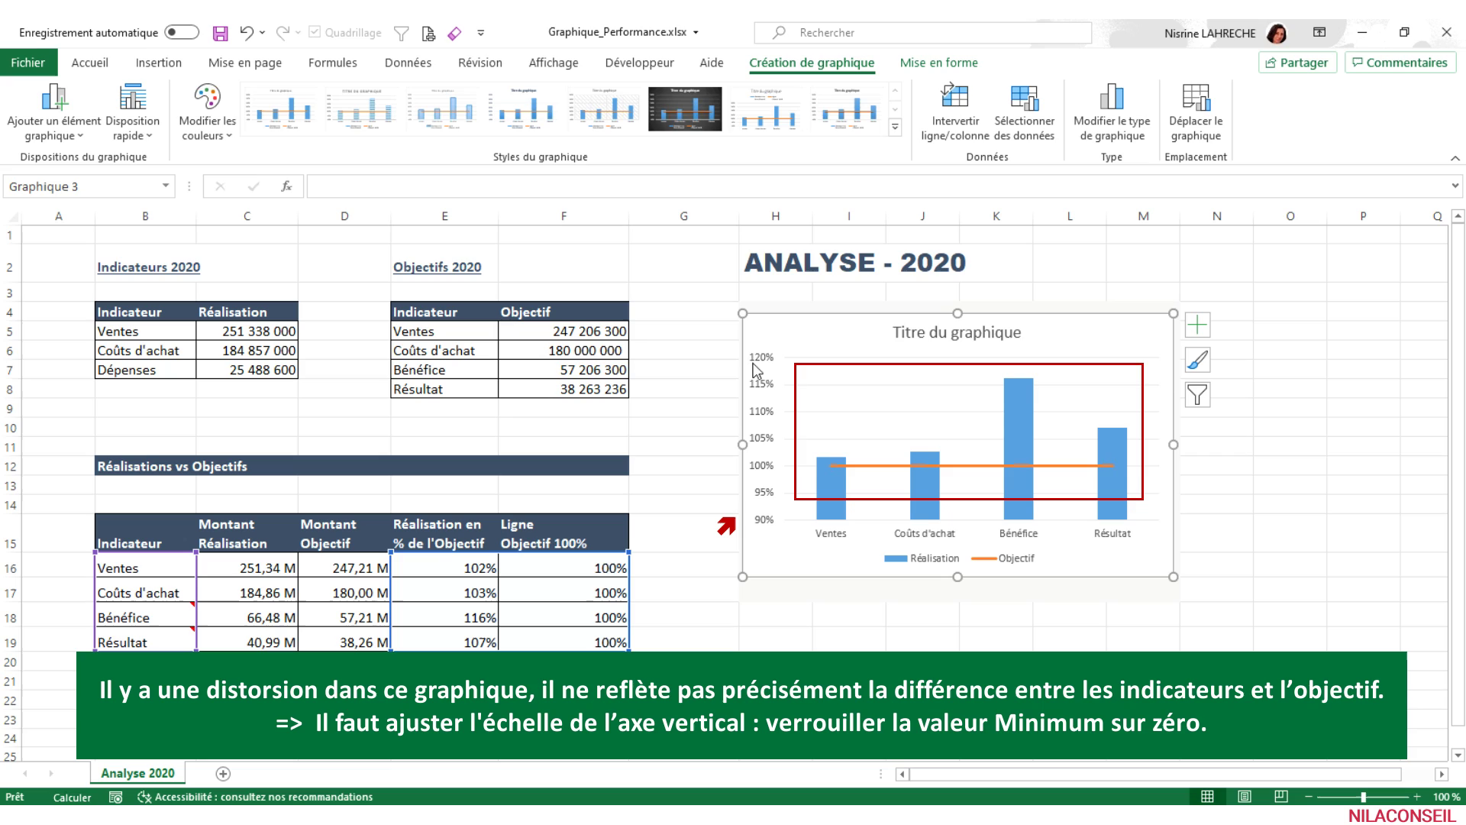
Set the chart's vertical axis bounds to a minimum of 0 and a maximum of 1,3.
left_click(770, 497)
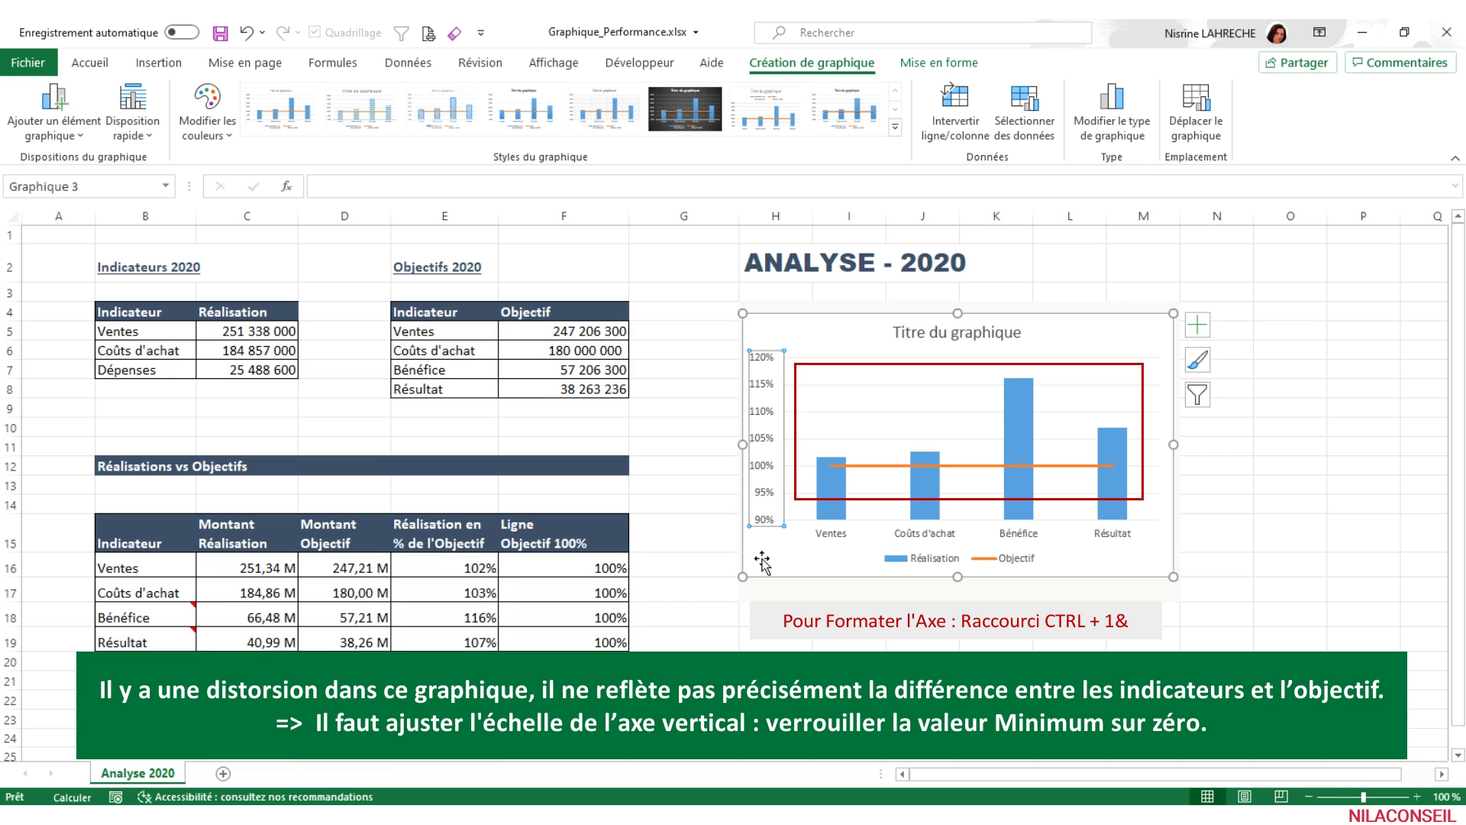
key("ctrl+1")
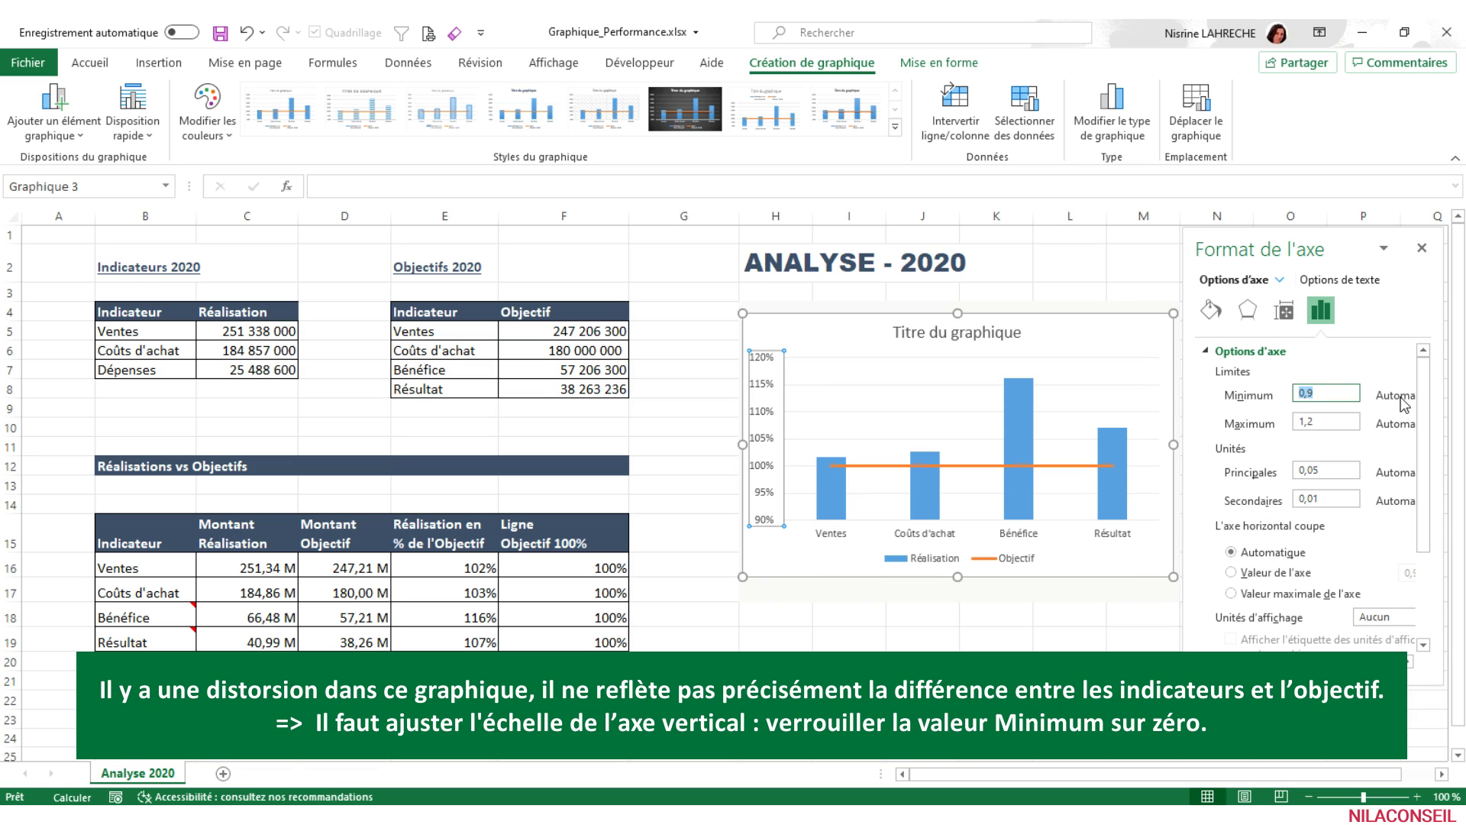
key("Return")
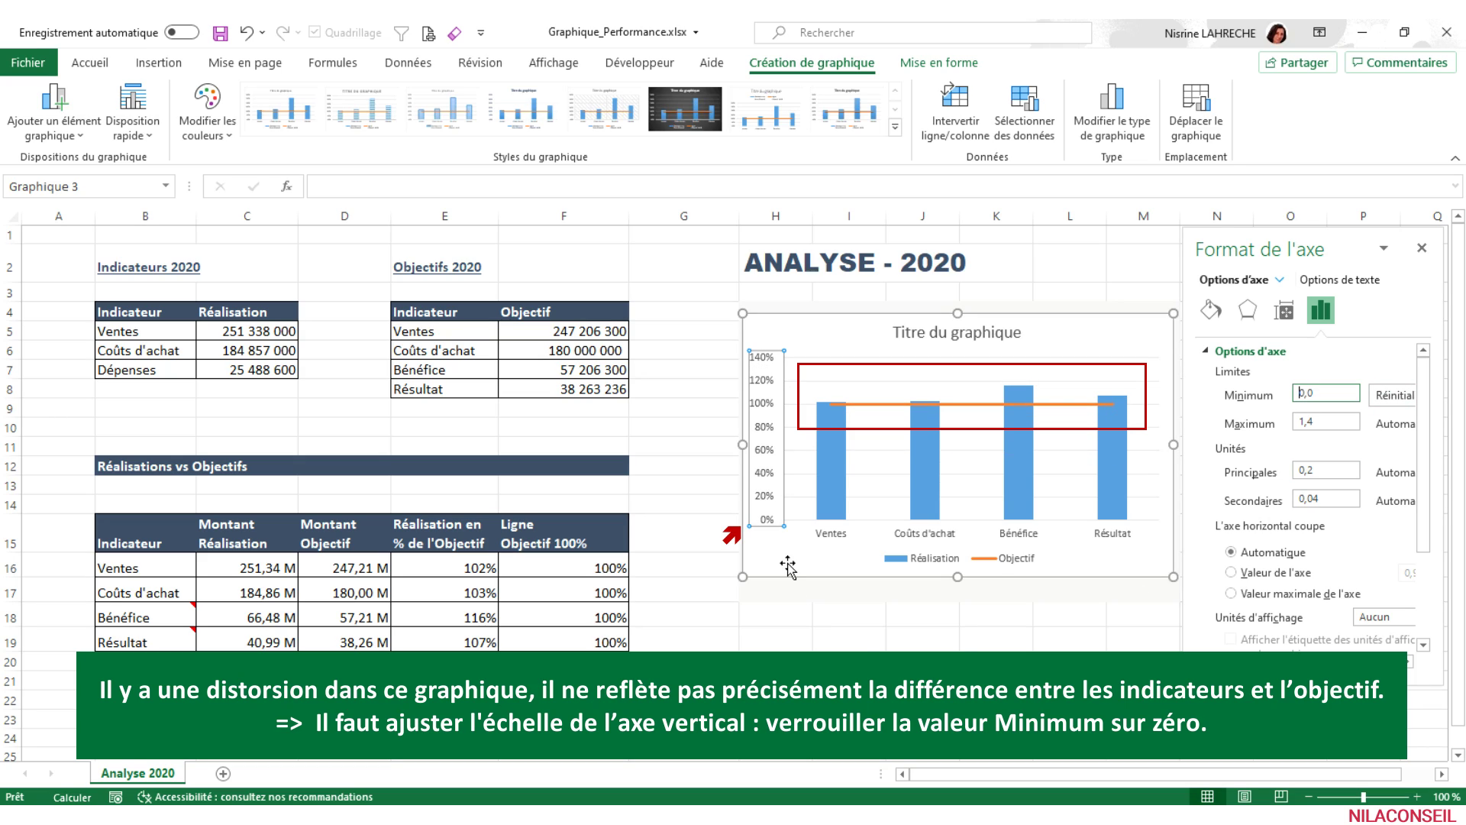
left_click(1343, 419)
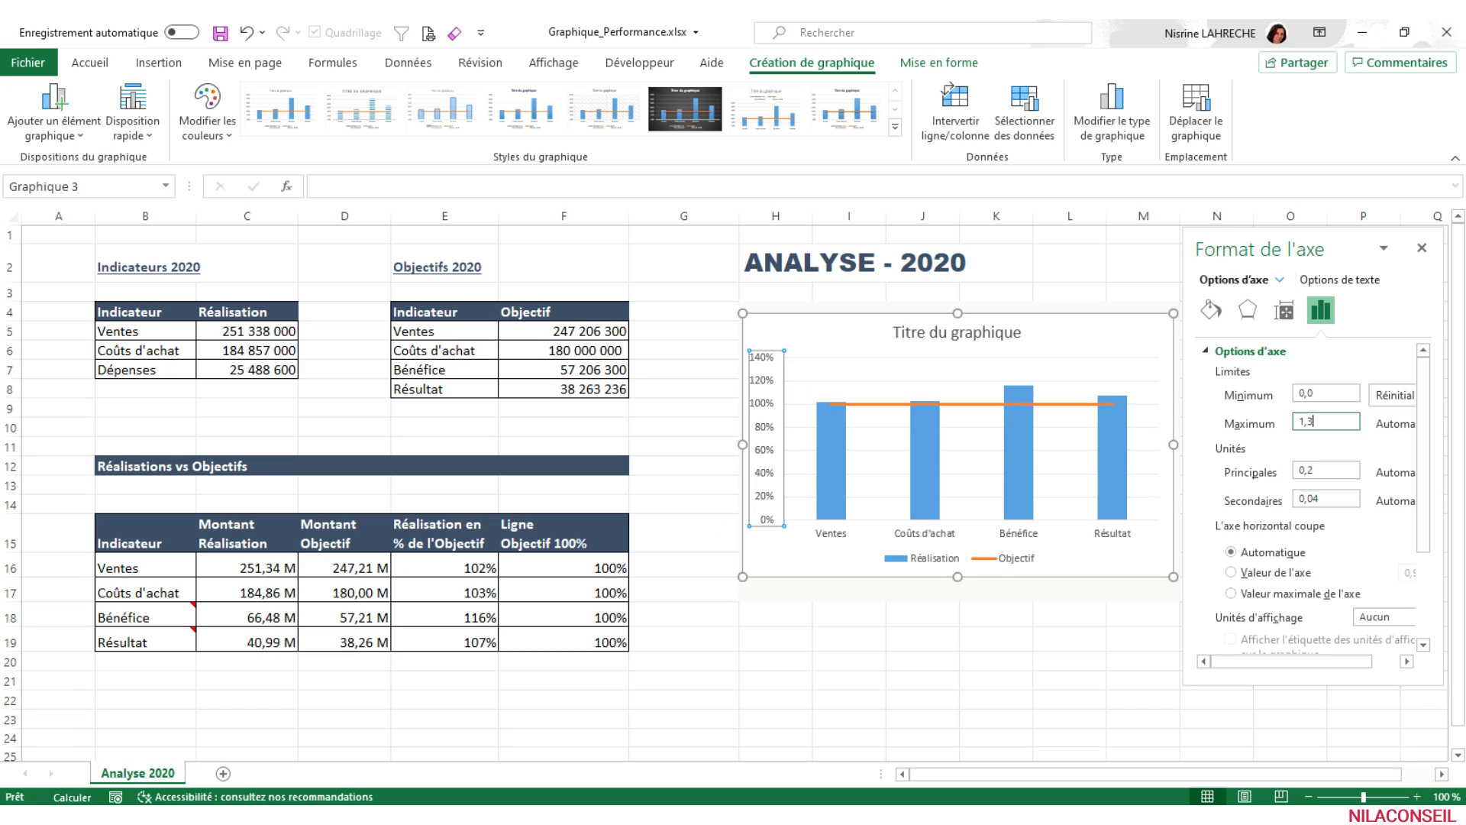
key("Return")
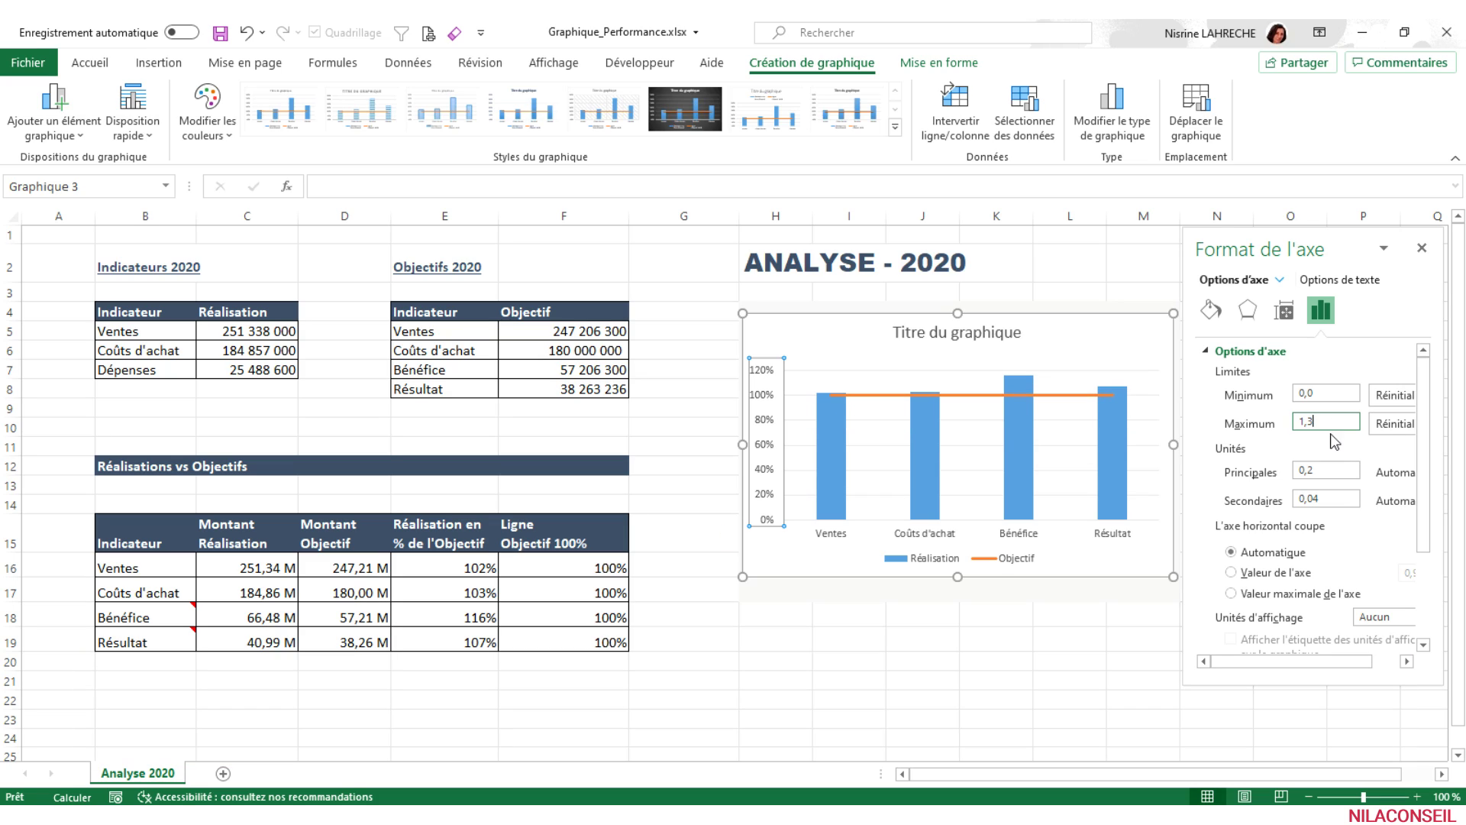
Set the major unit of the chart's vertical axis to 0,25.
left_click(1342, 469)
type("5")
key("Return")
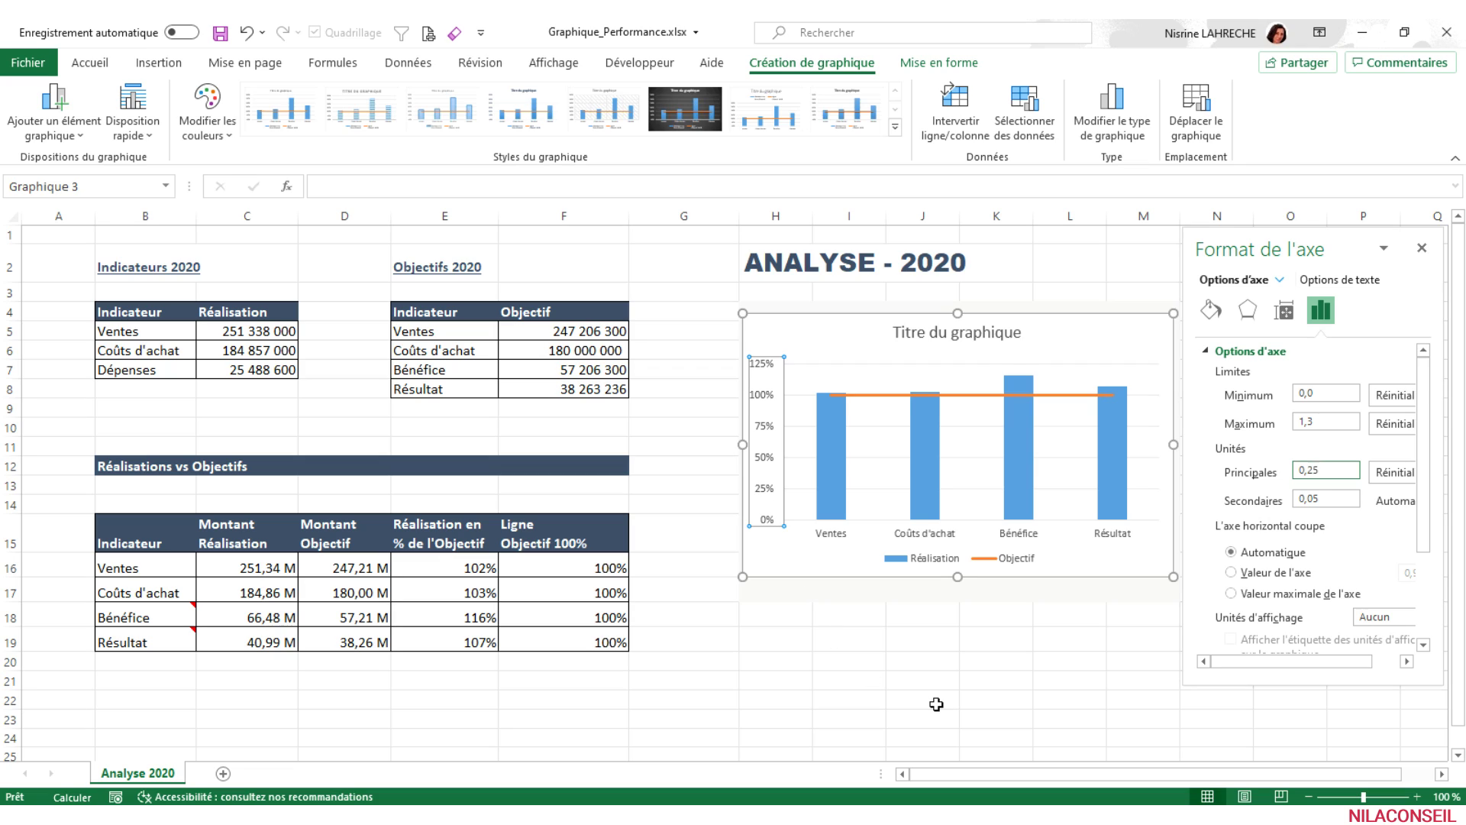
Set the gap width of the Réalisation columns to 100 %.
left_click(1113, 442)
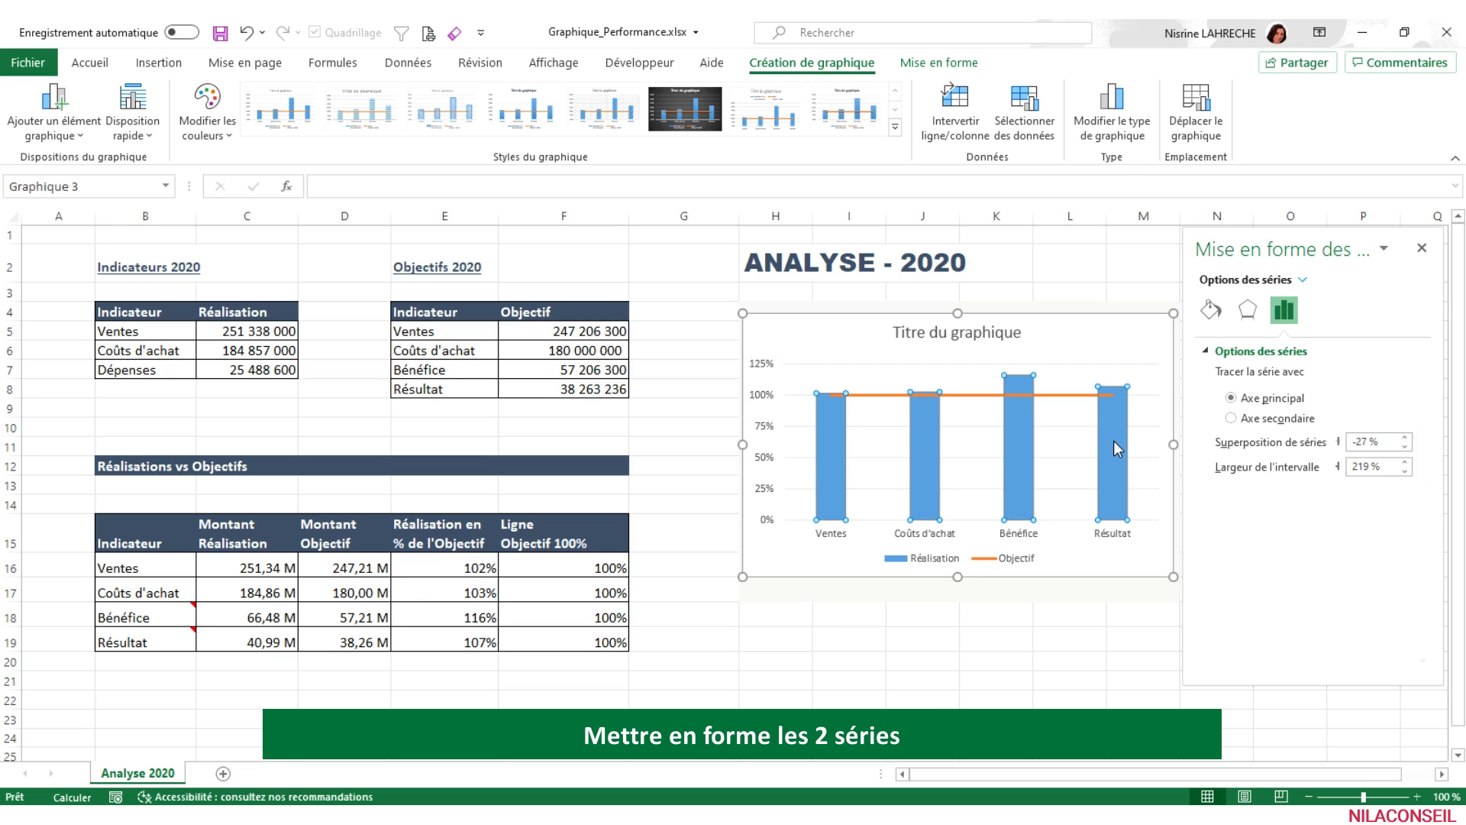
left_click_drag(1384, 467, 1342, 468)
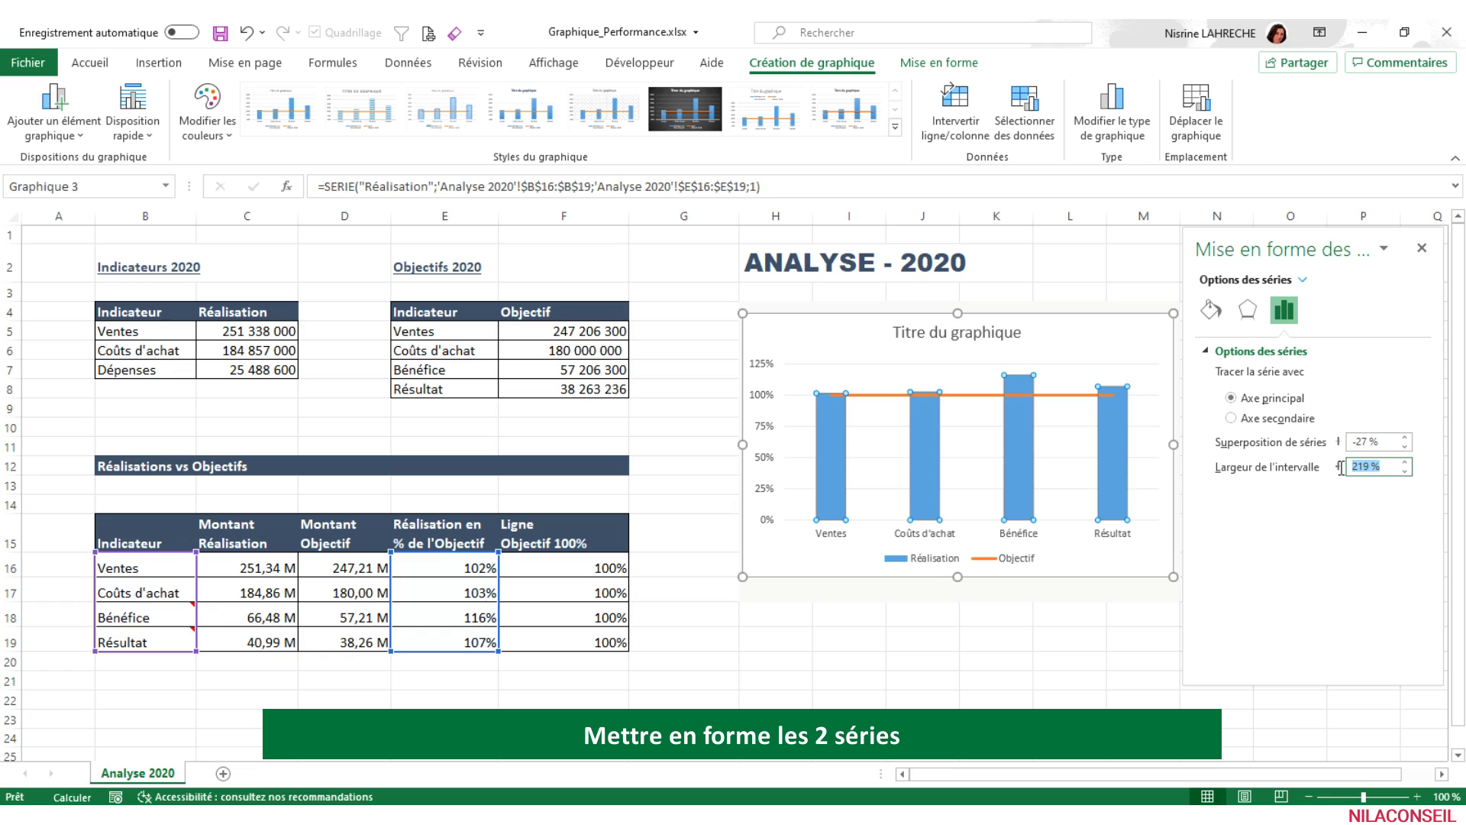
type("100")
key("Return")
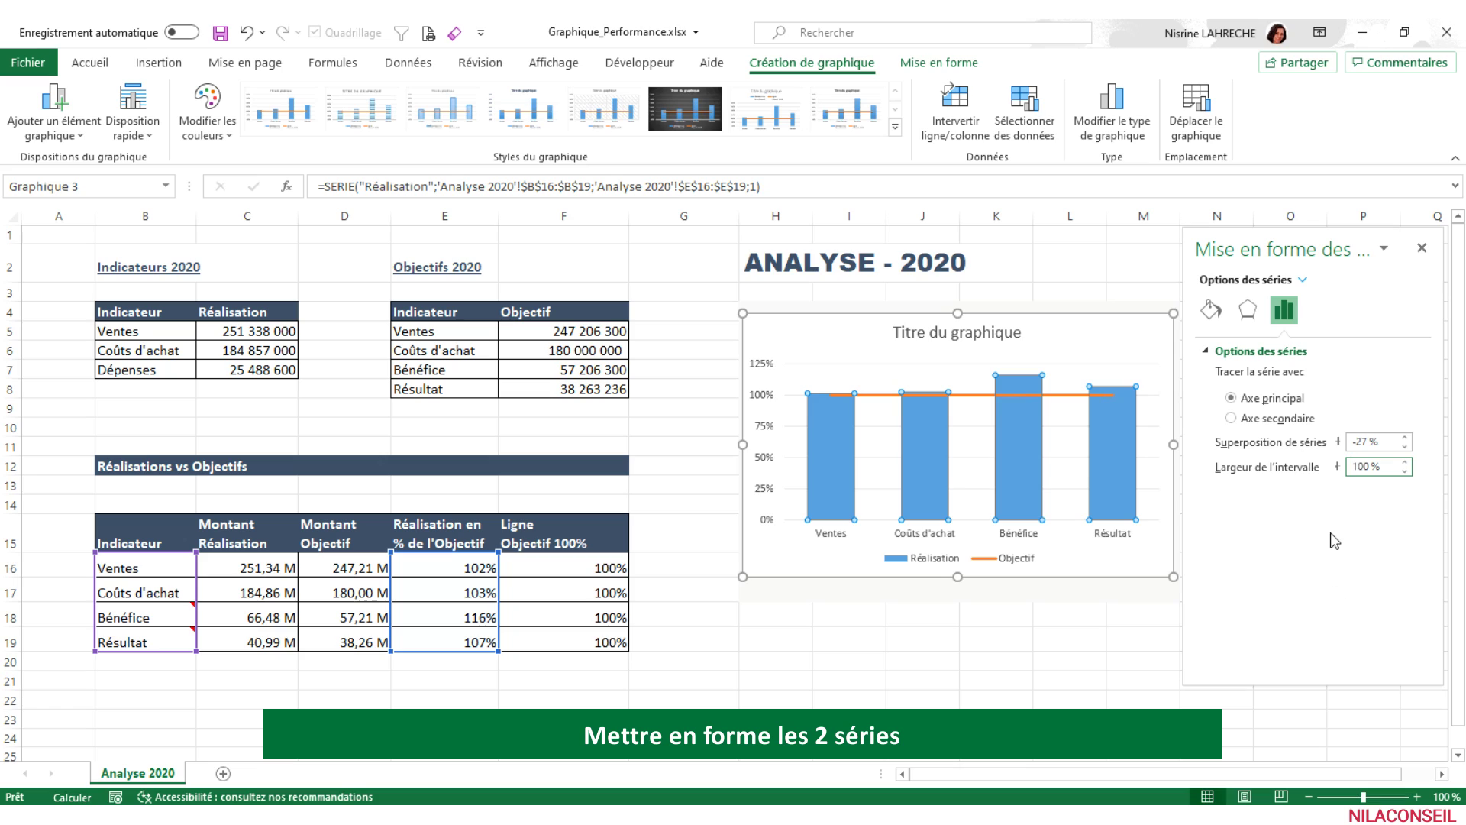
Fill the Réalisation columns with the solid dark blue-grey theme colour.
left_click(1210, 309)
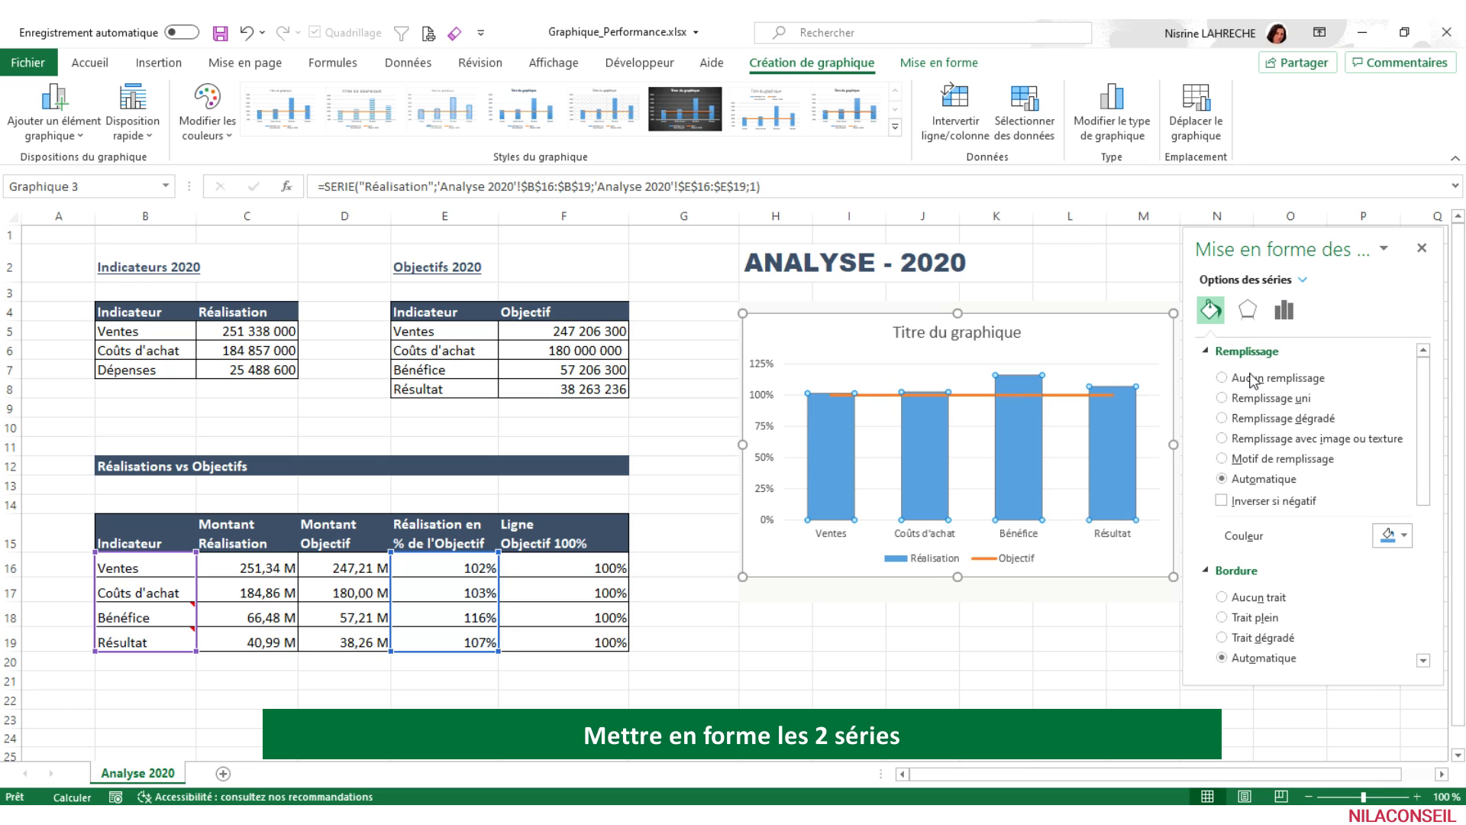
left_click(1405, 538)
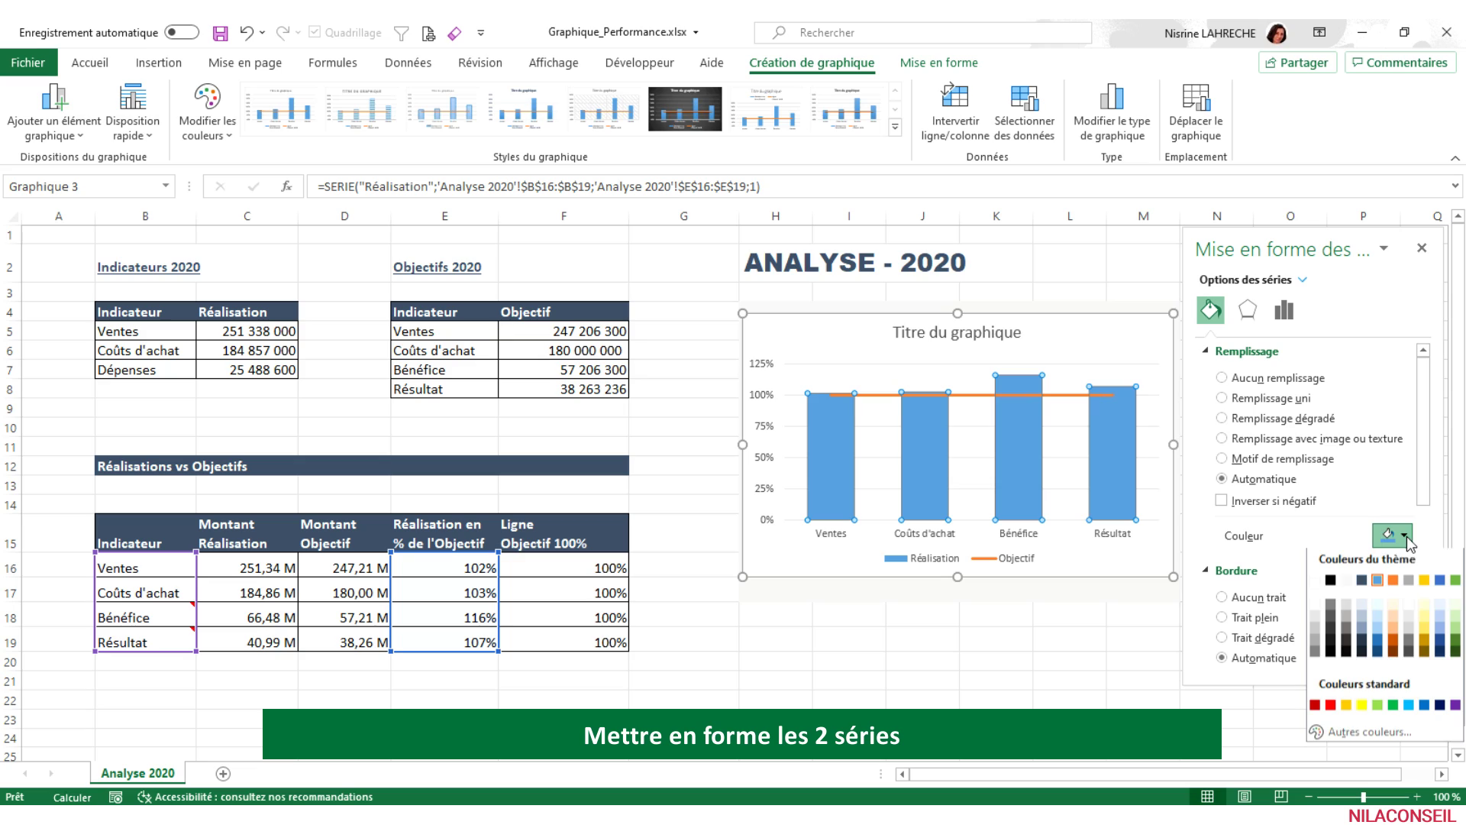
left_click(1363, 580)
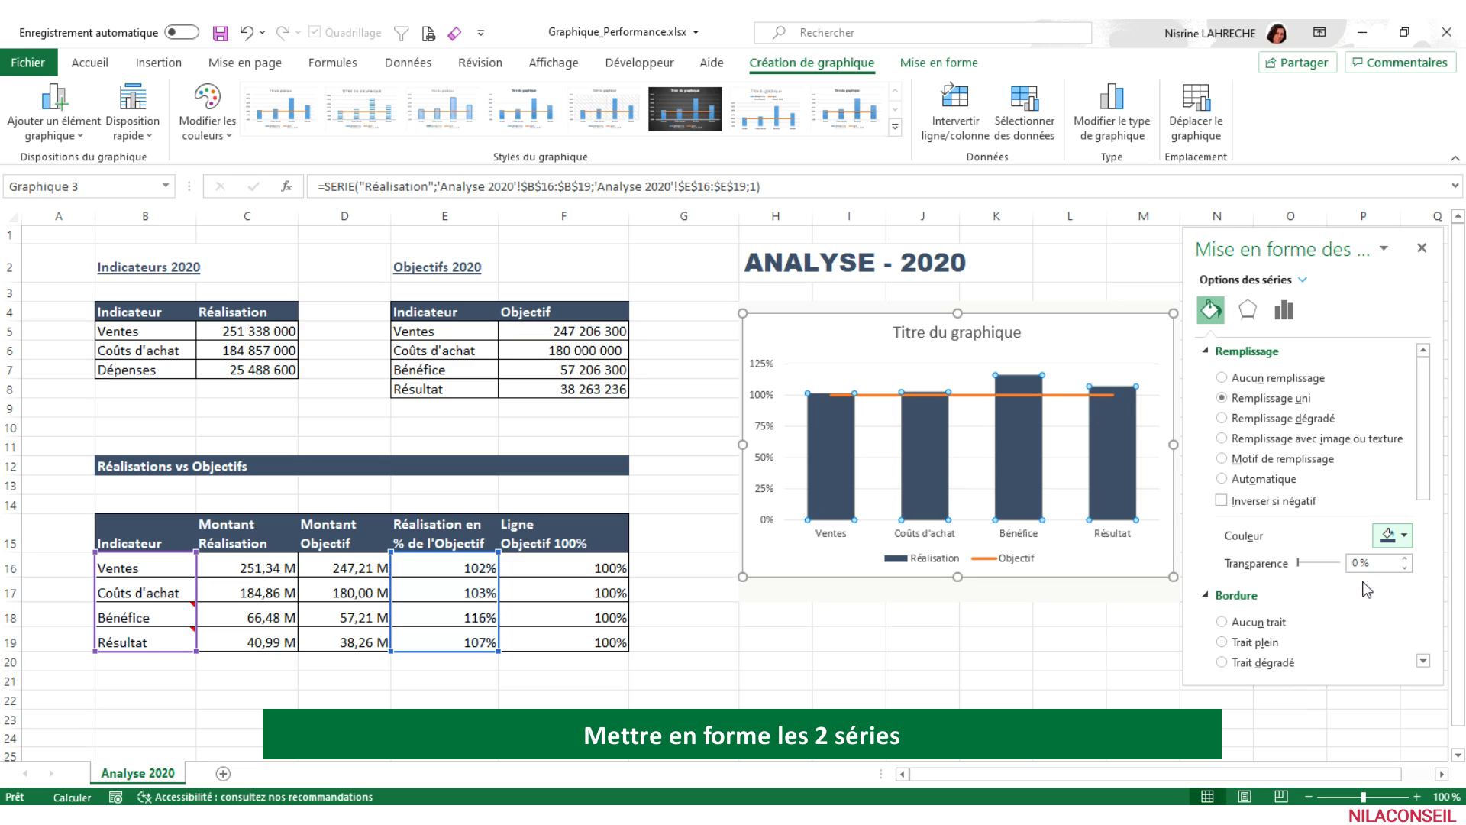
Colour the chart's Objectif line with the standard light green and close the formatting pane.
left_click(1073, 397)
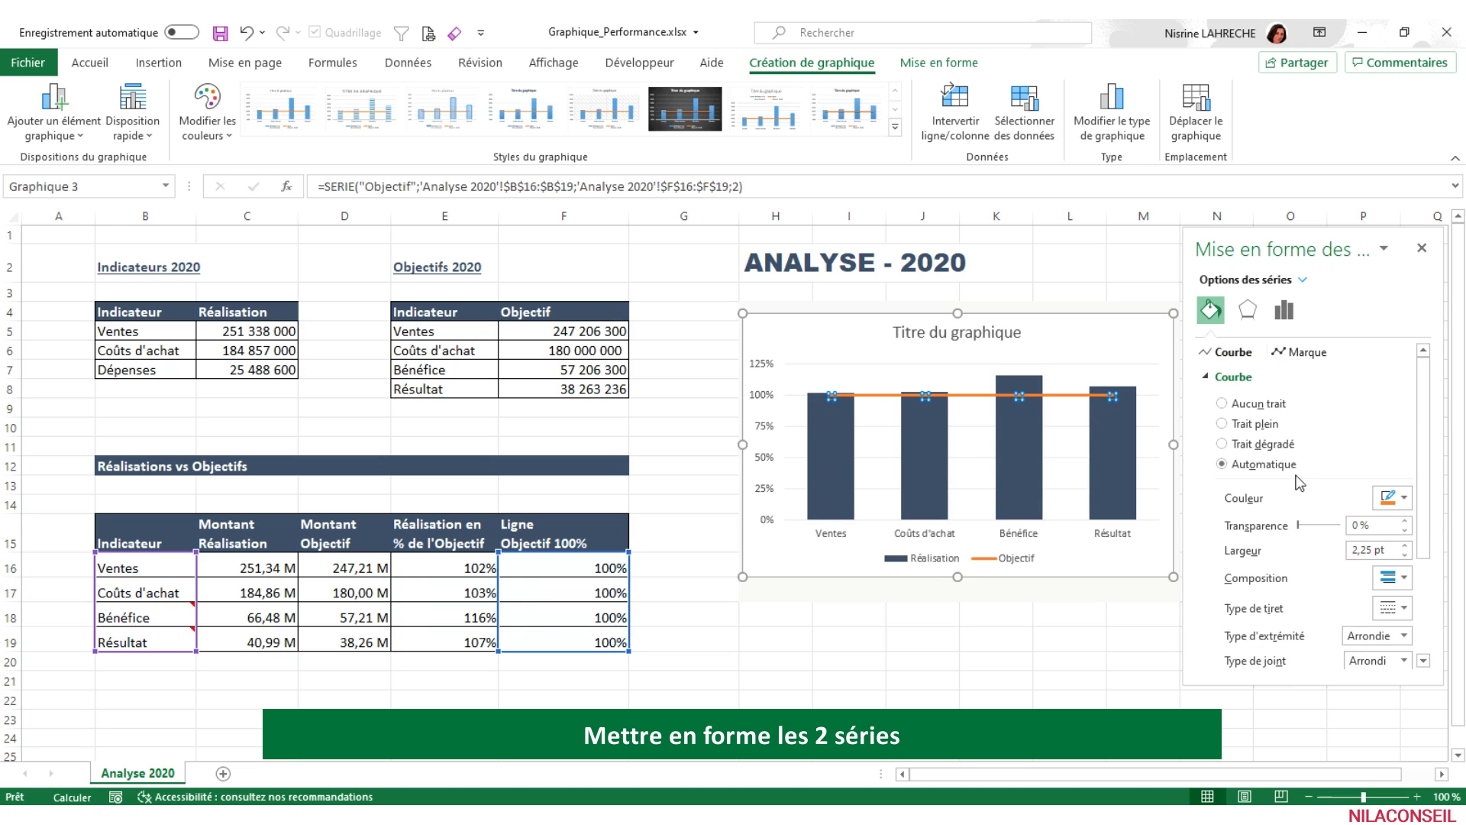
left_click(1395, 497)
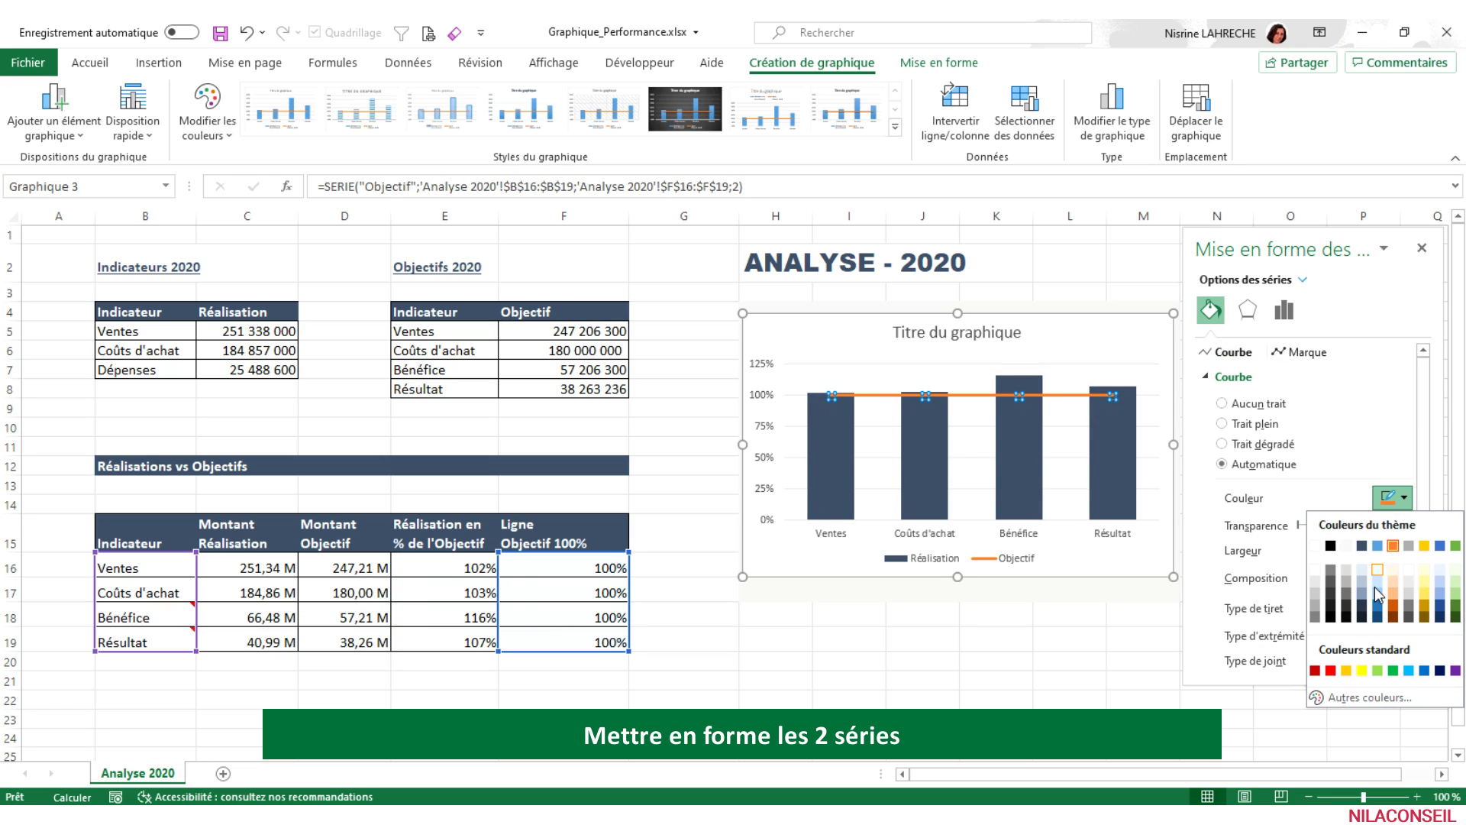
left_click(1376, 671)
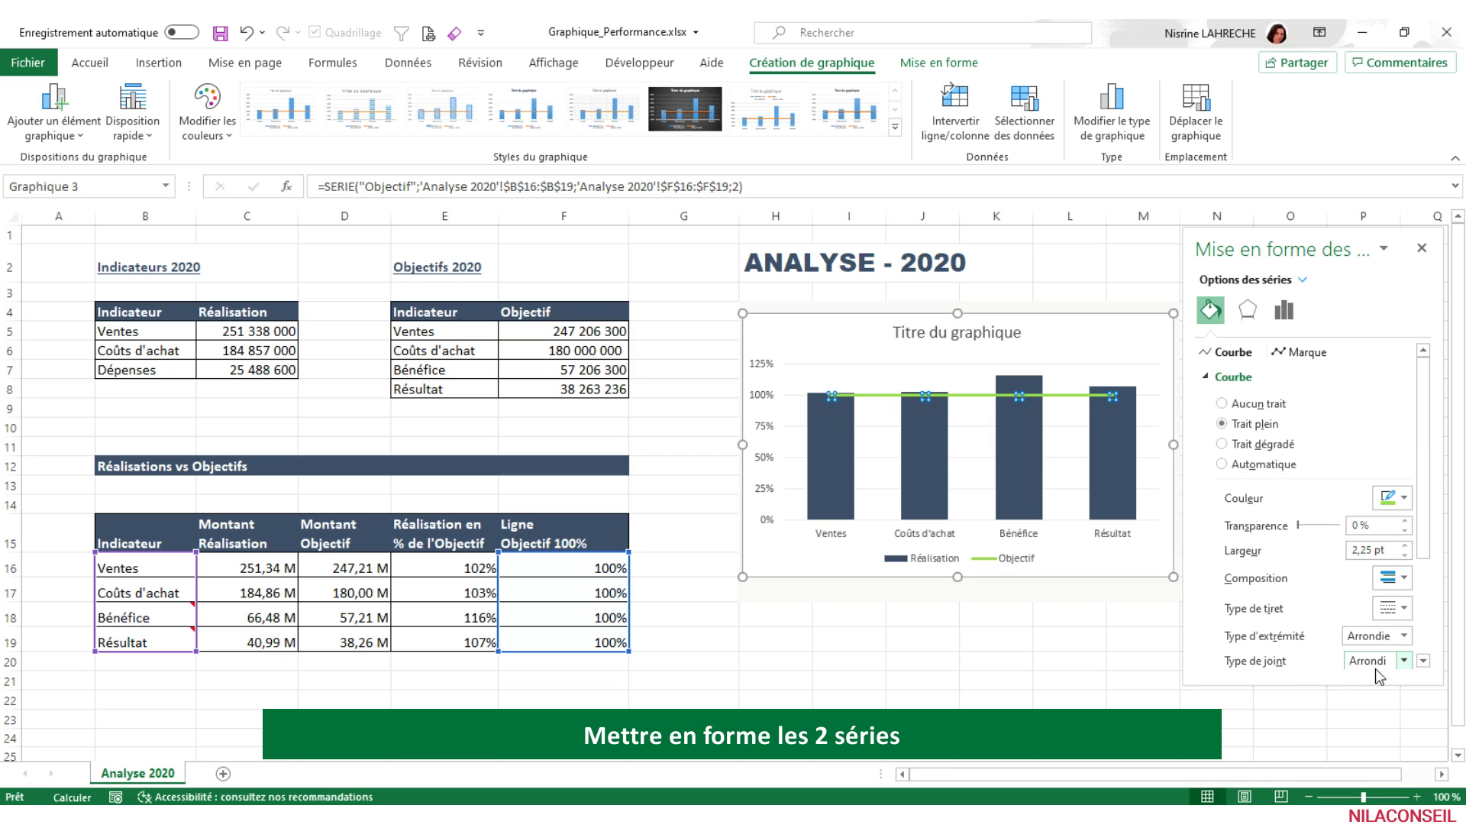
left_click(1422, 248)
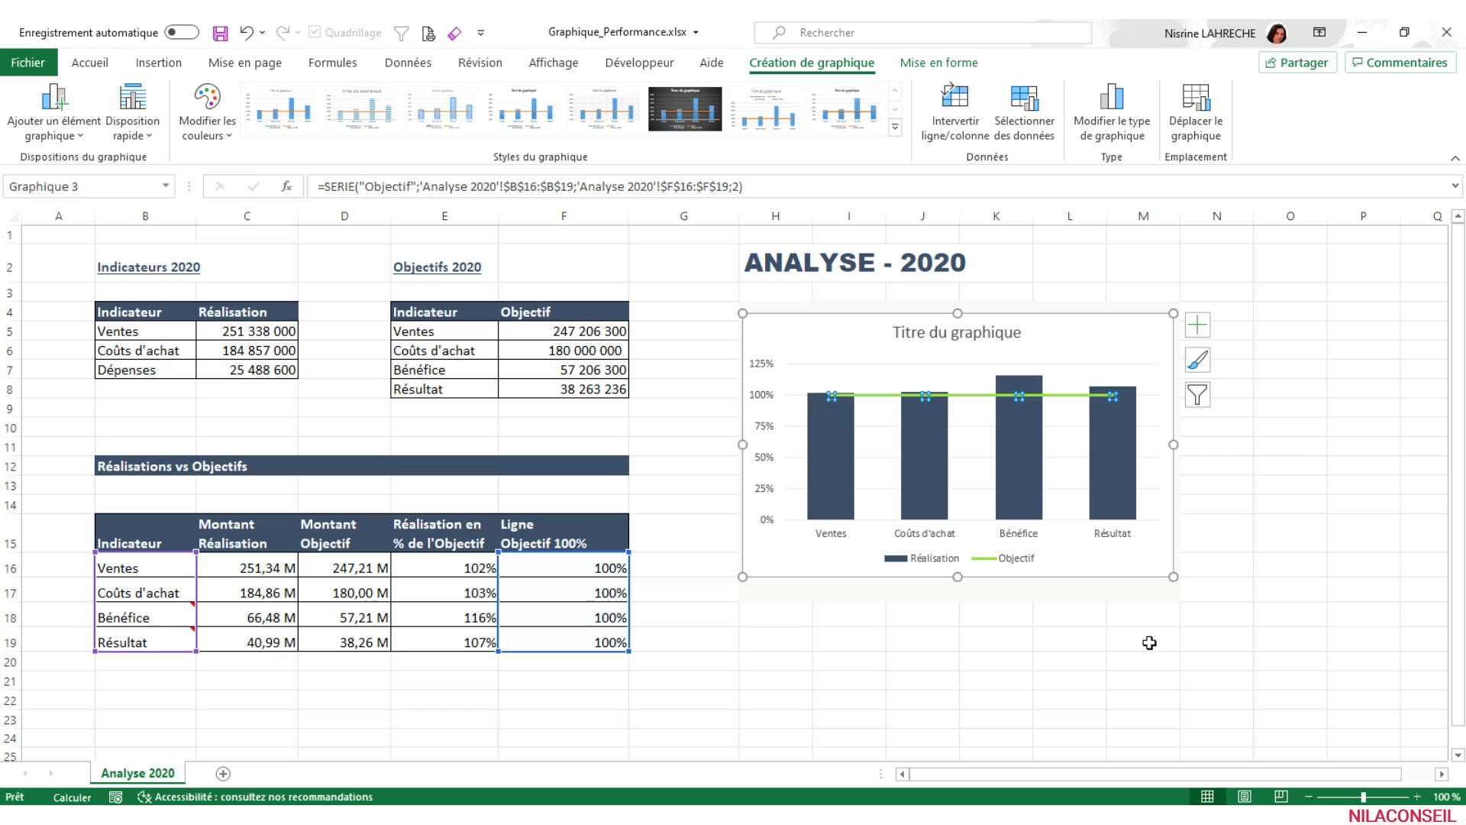
left_click(1073, 642)
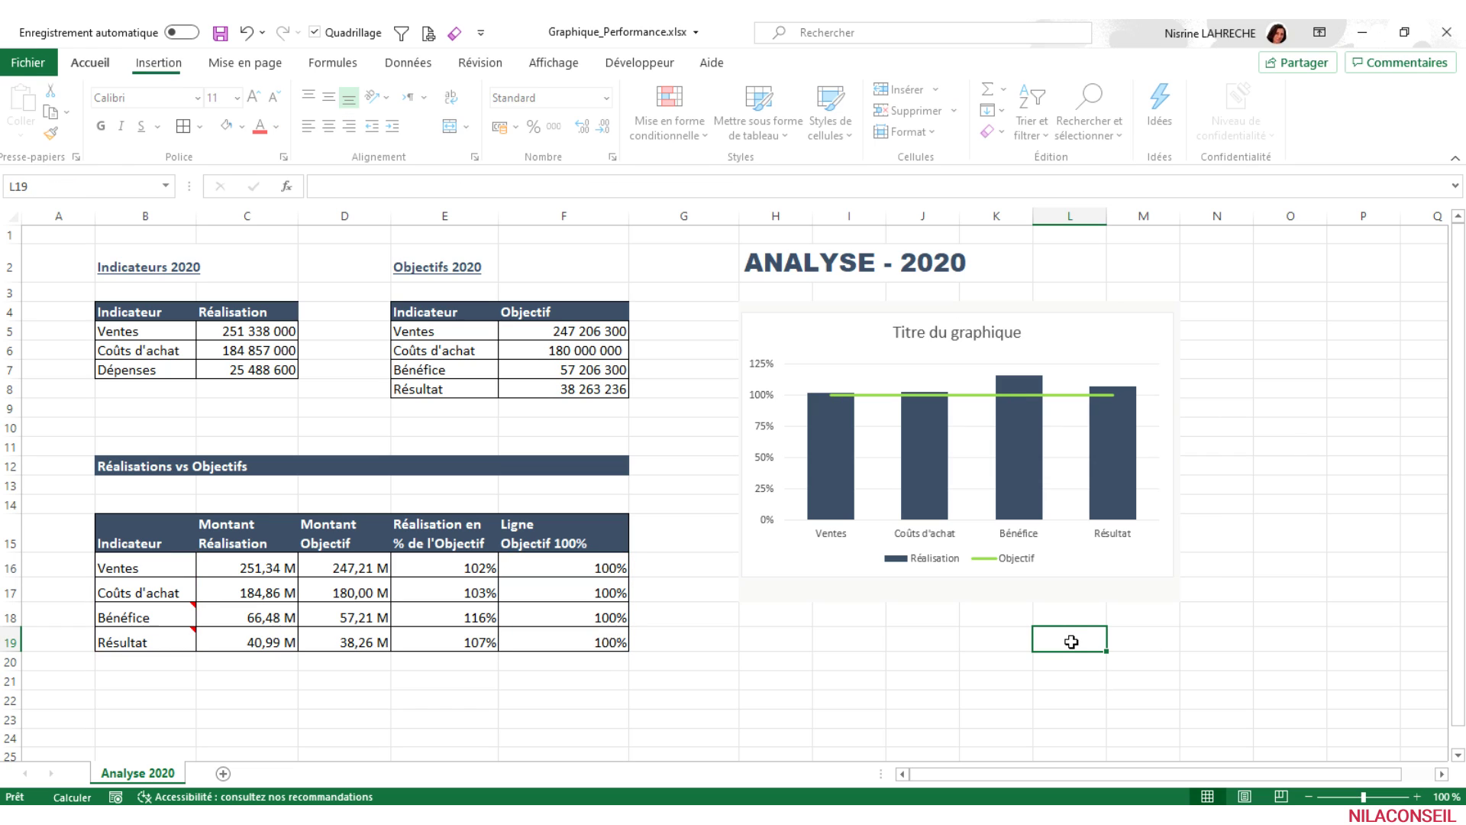
left_click(976, 459)
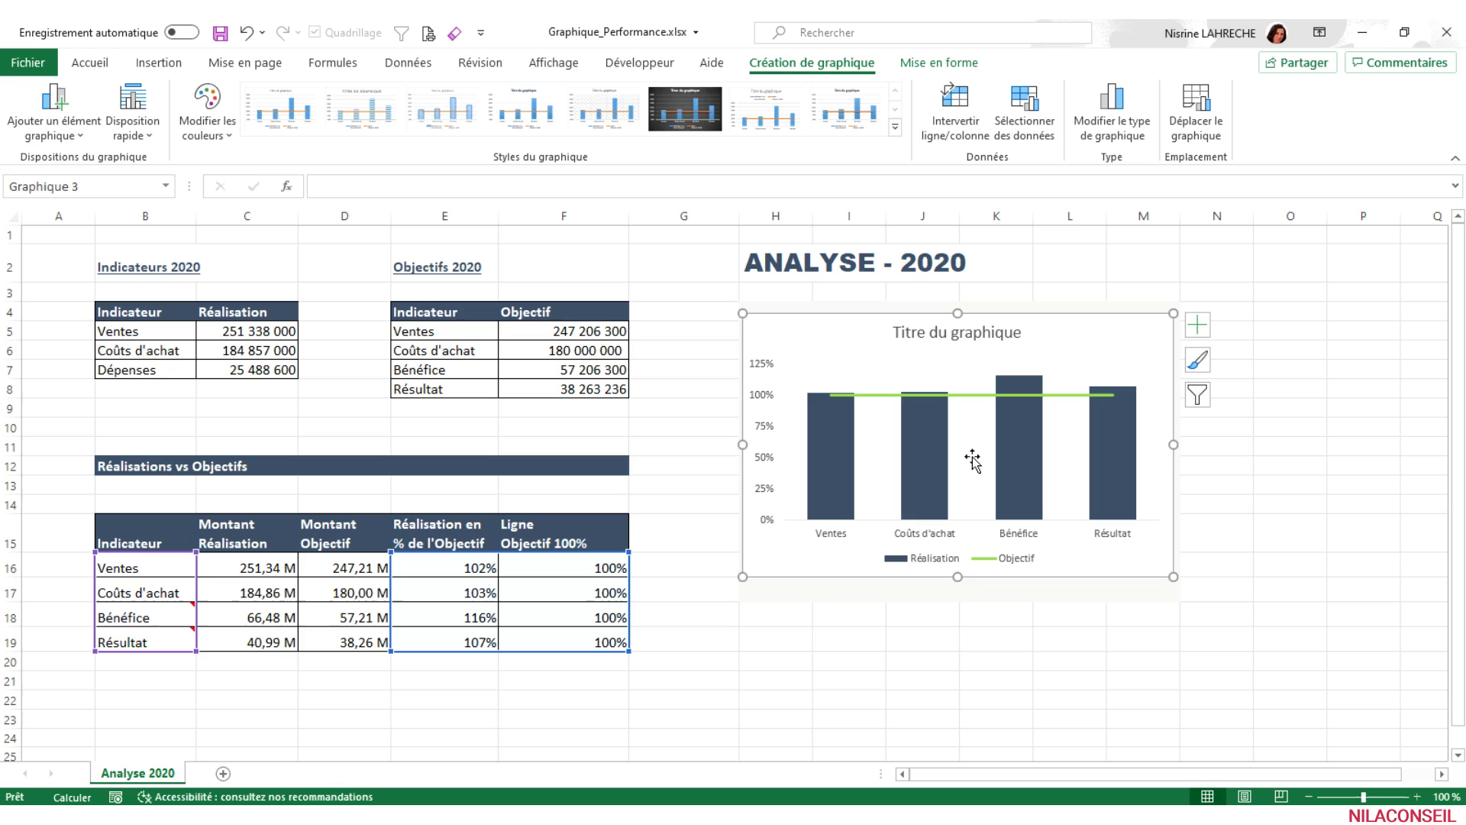
mouse_move(828, 417)
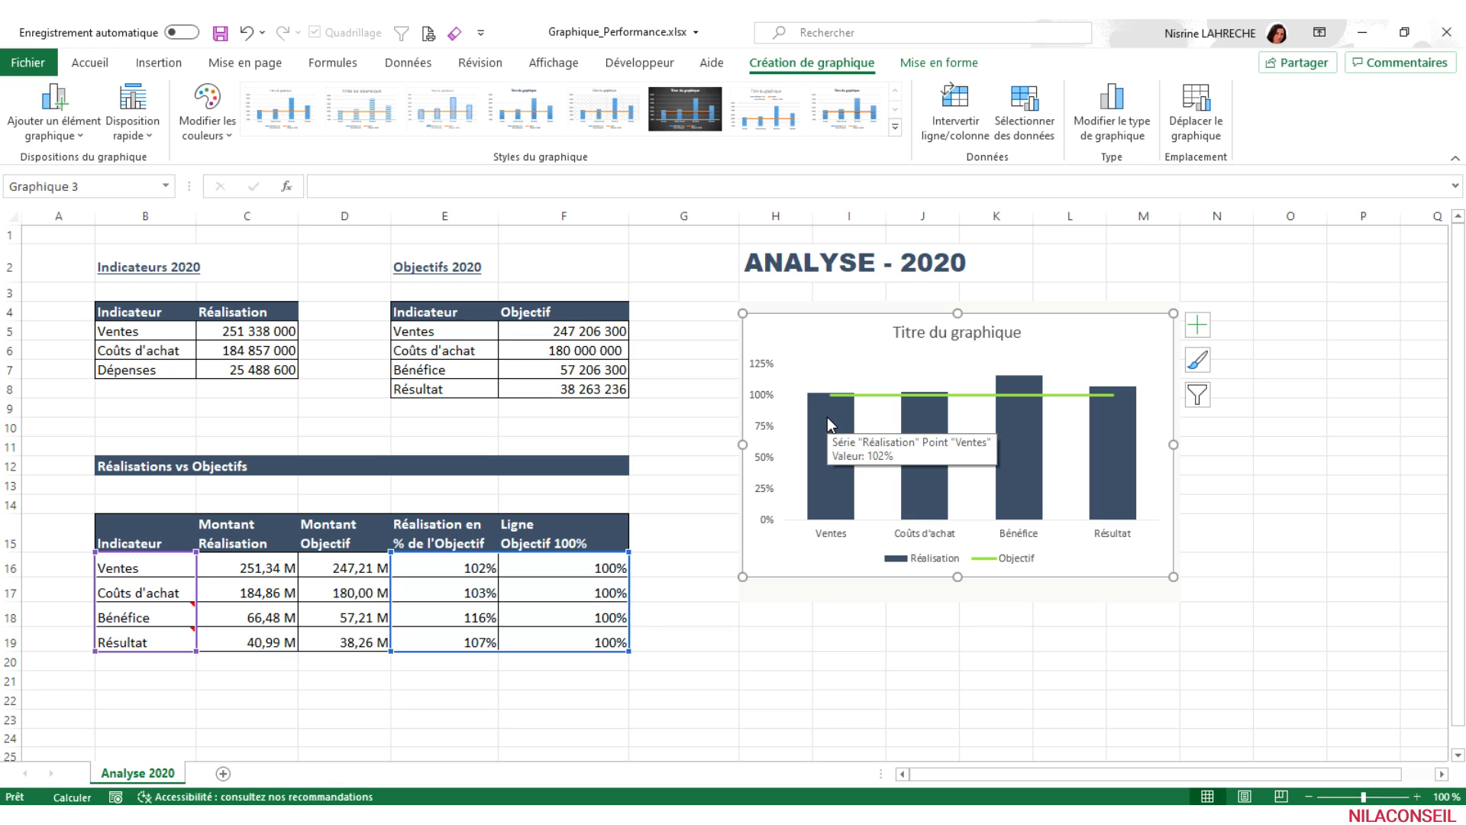
mouse_move(928, 411)
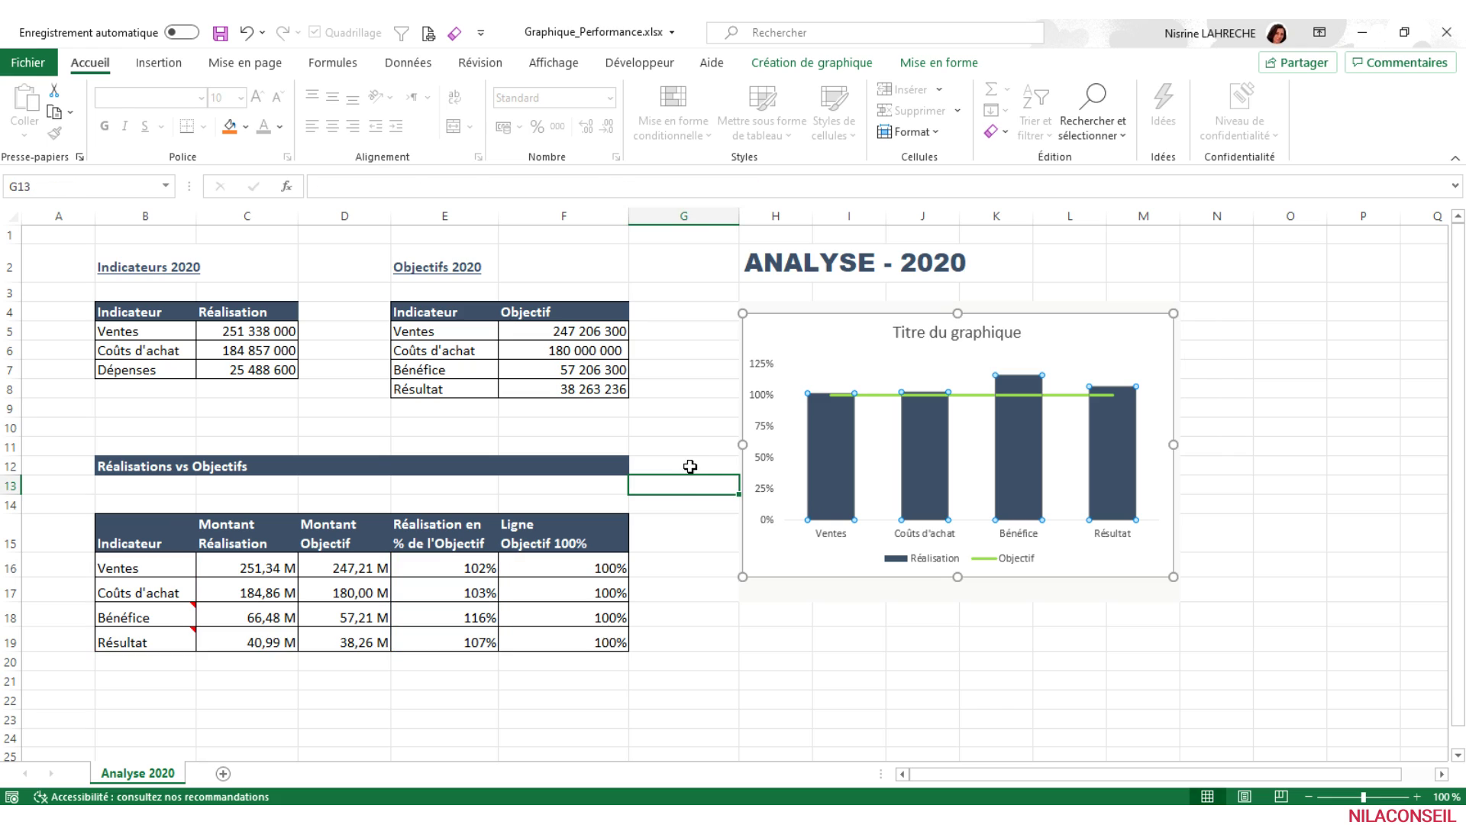
Insert a blank column G between the Ligne Objectif 100% column and the chart area.
left_click(687, 483)
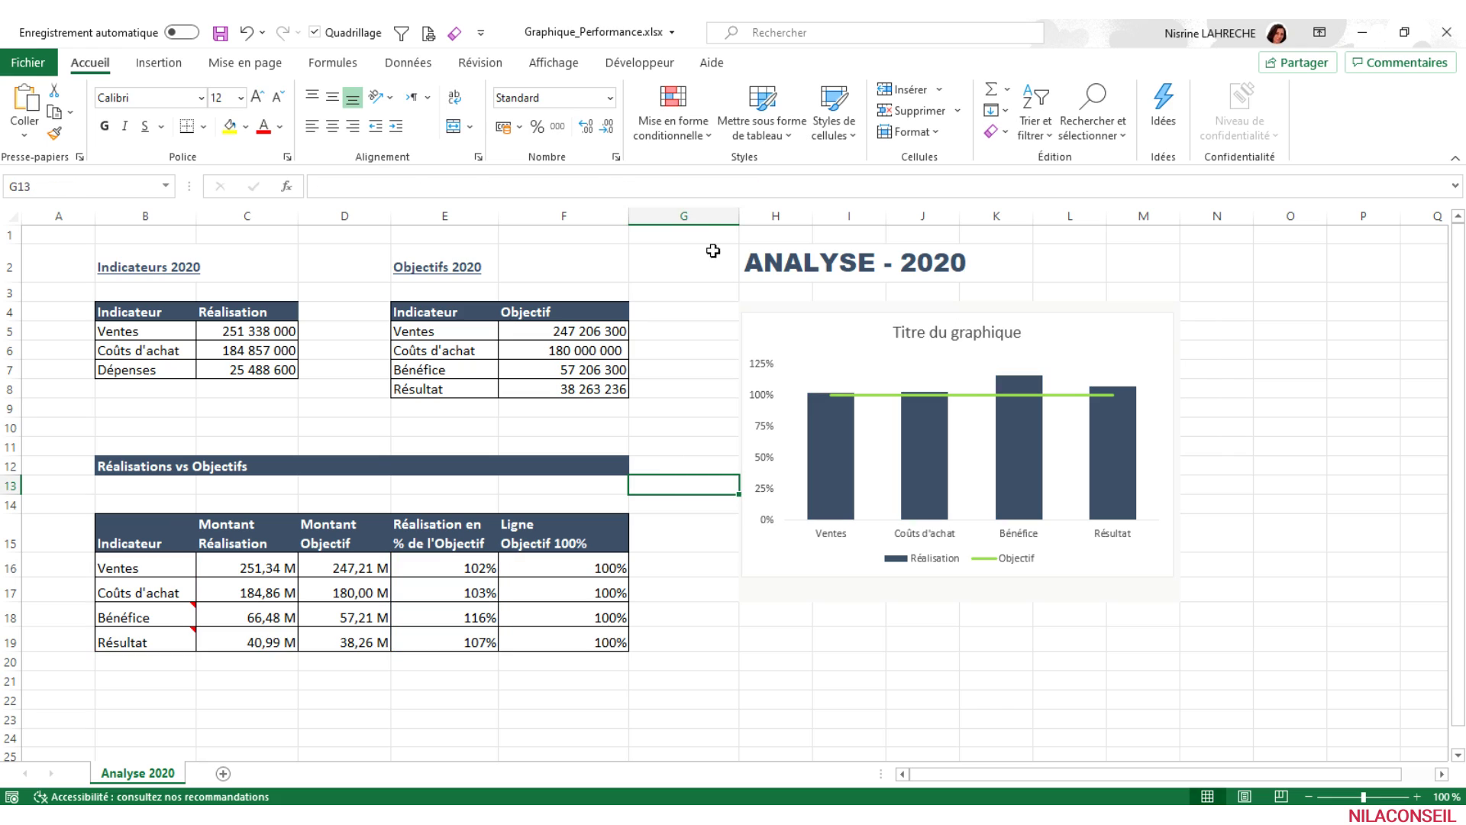
left_click(684, 220)
right_click(684, 220)
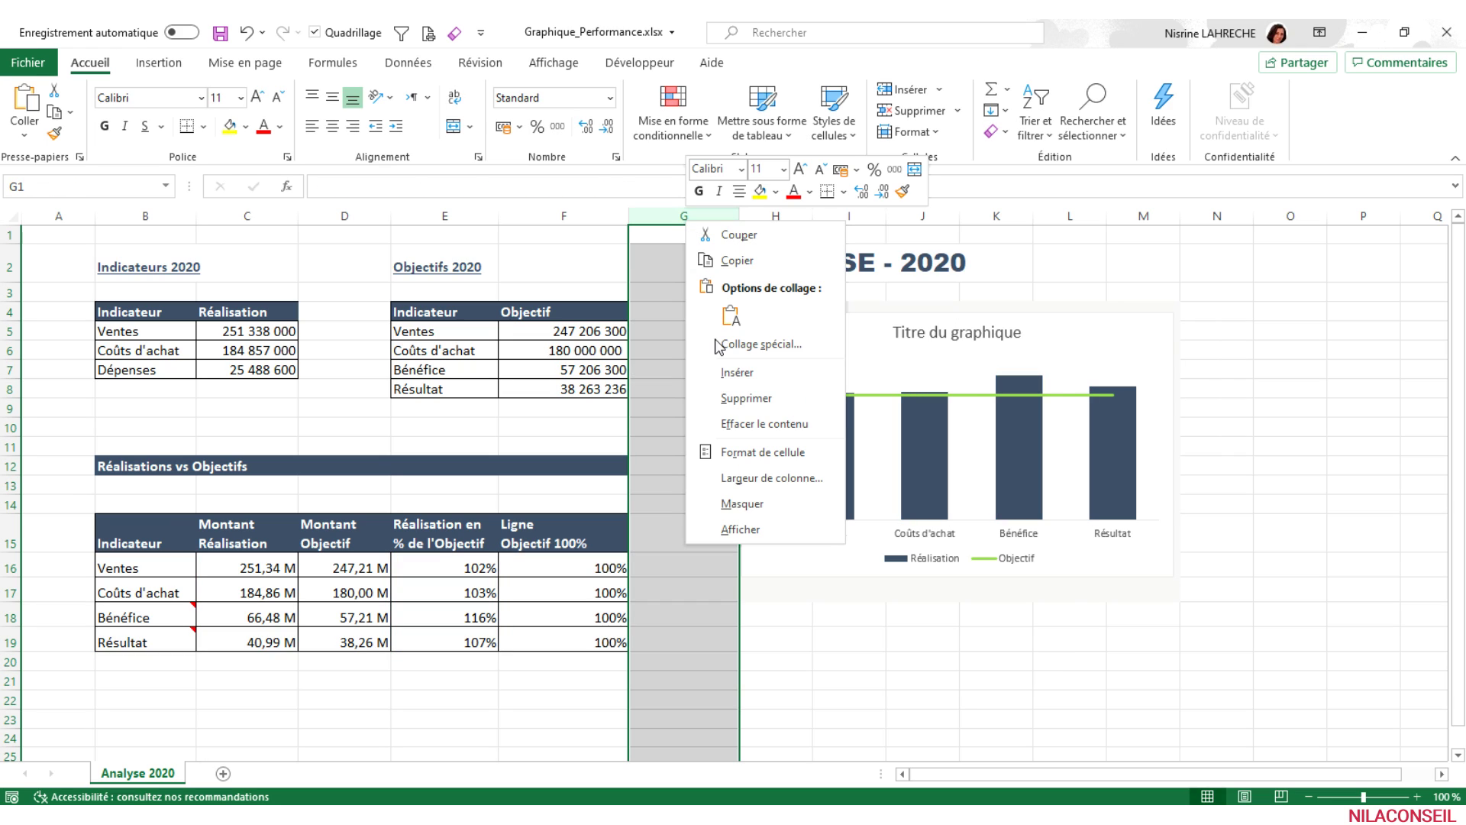
left_click(718, 372)
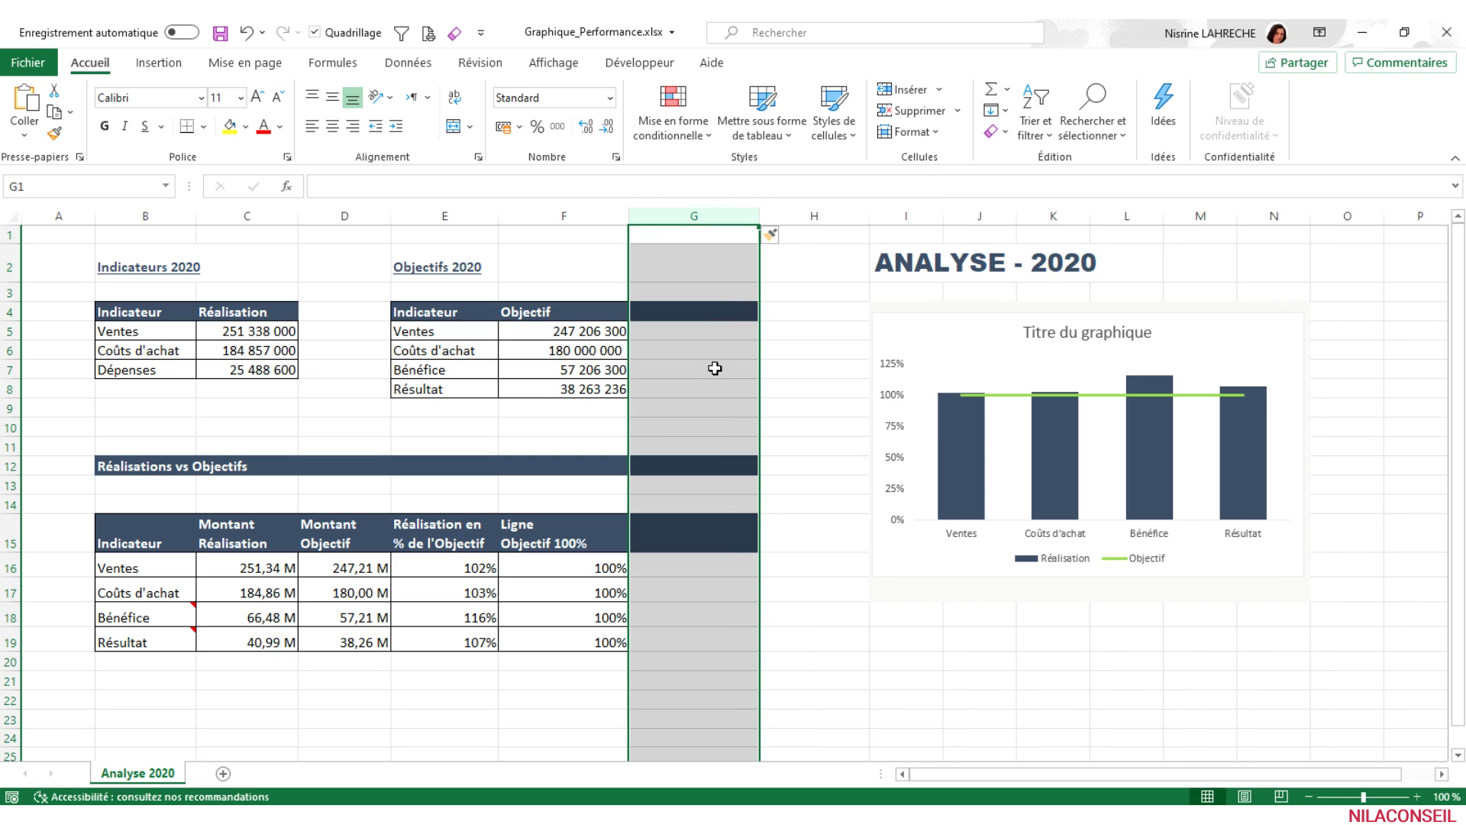
left_click(712, 370)
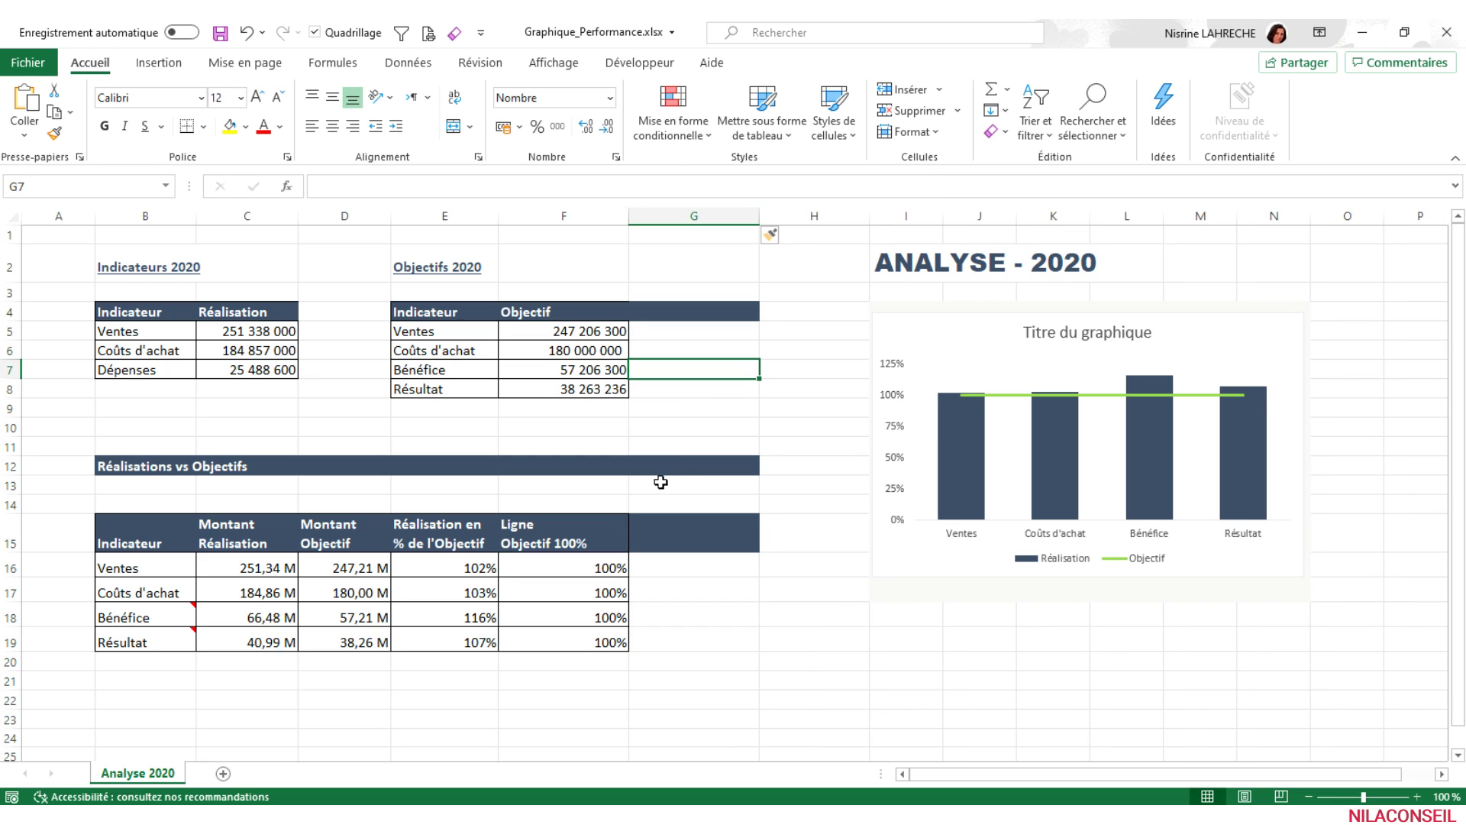
Enter the column header Alerte in G15 of the Réalisations vs Objectifs table.
left_click(669, 533)
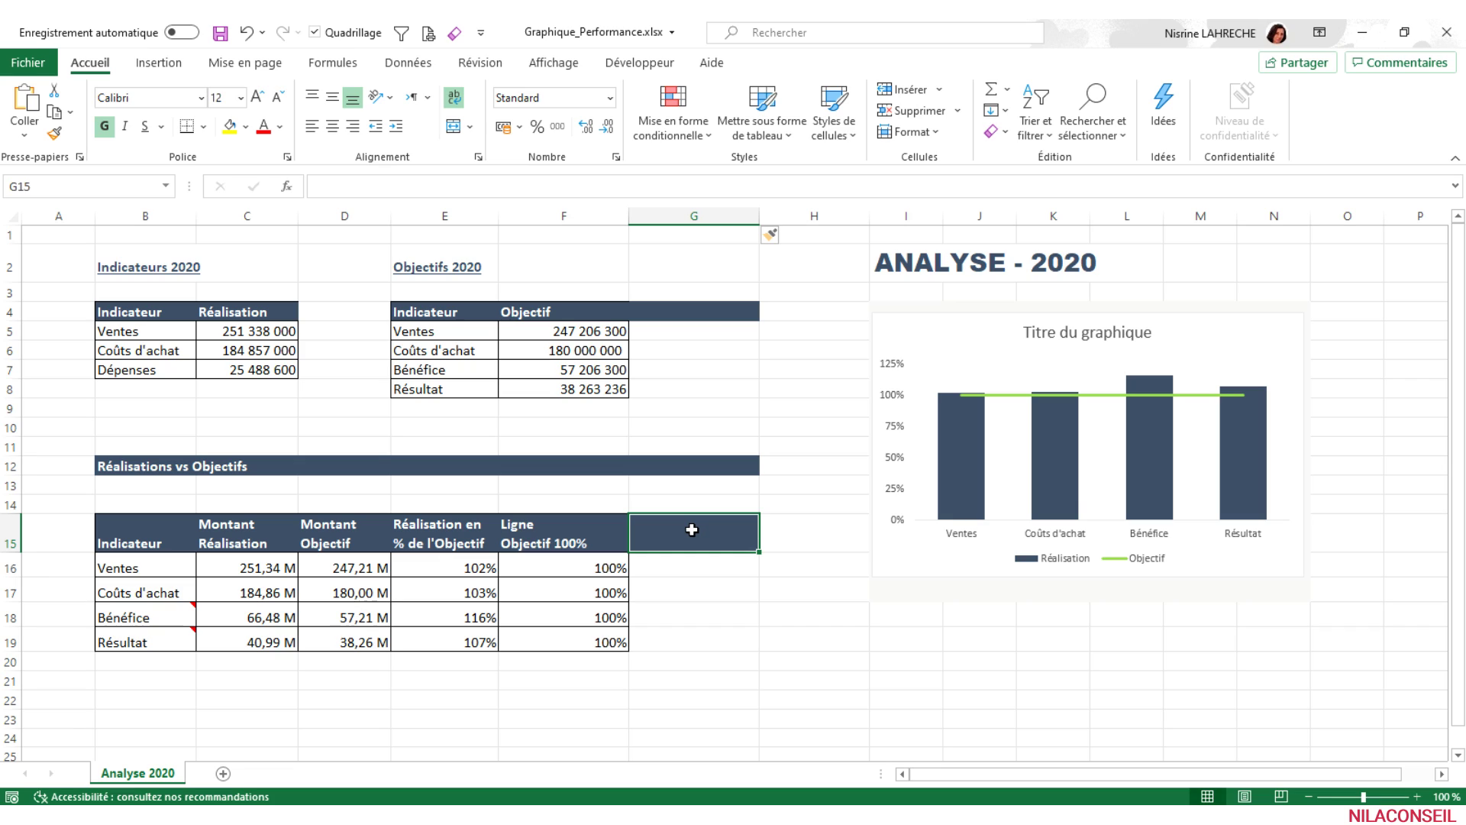
type("Alerte")
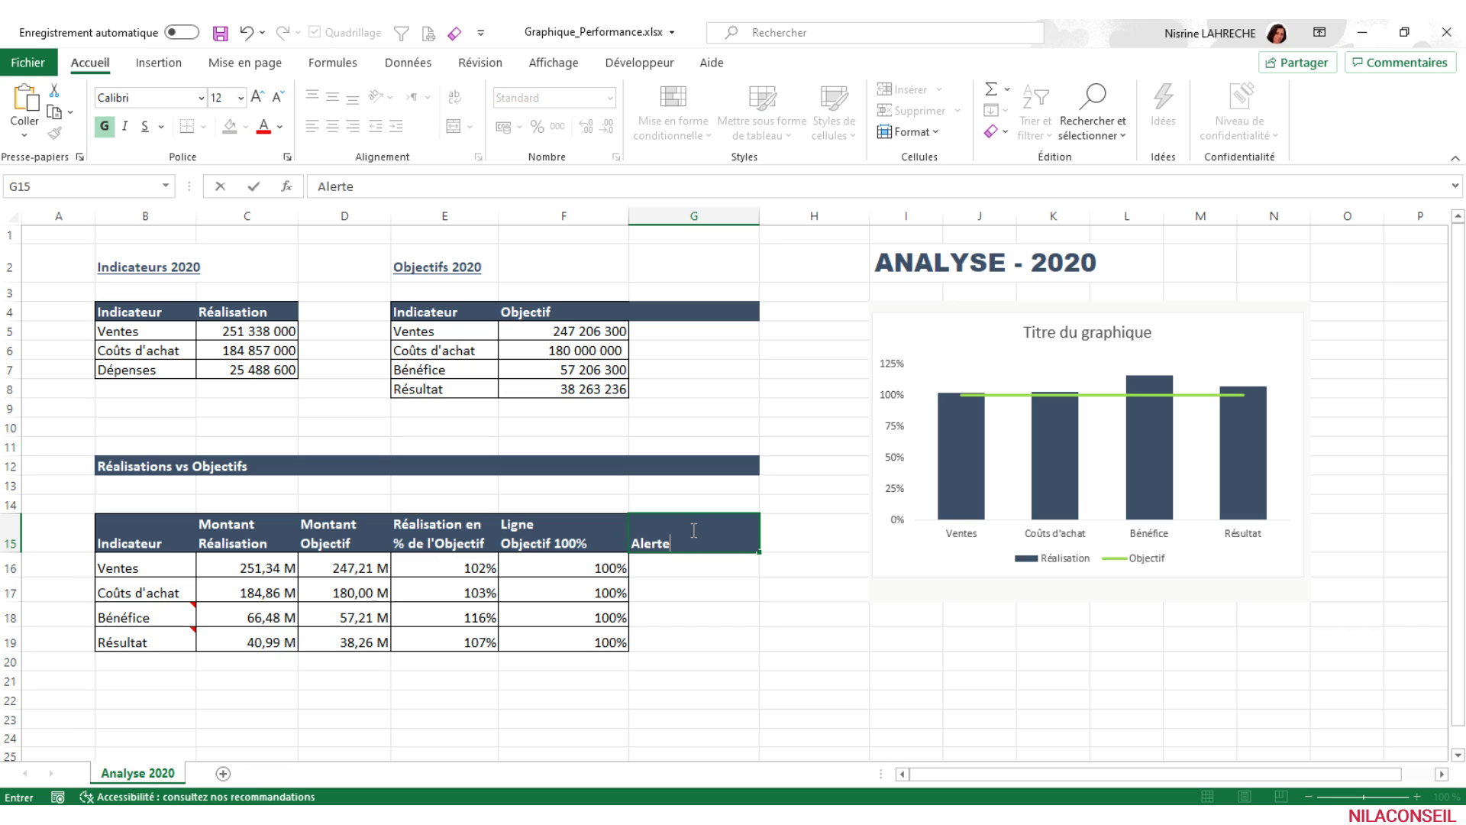
key("Return")
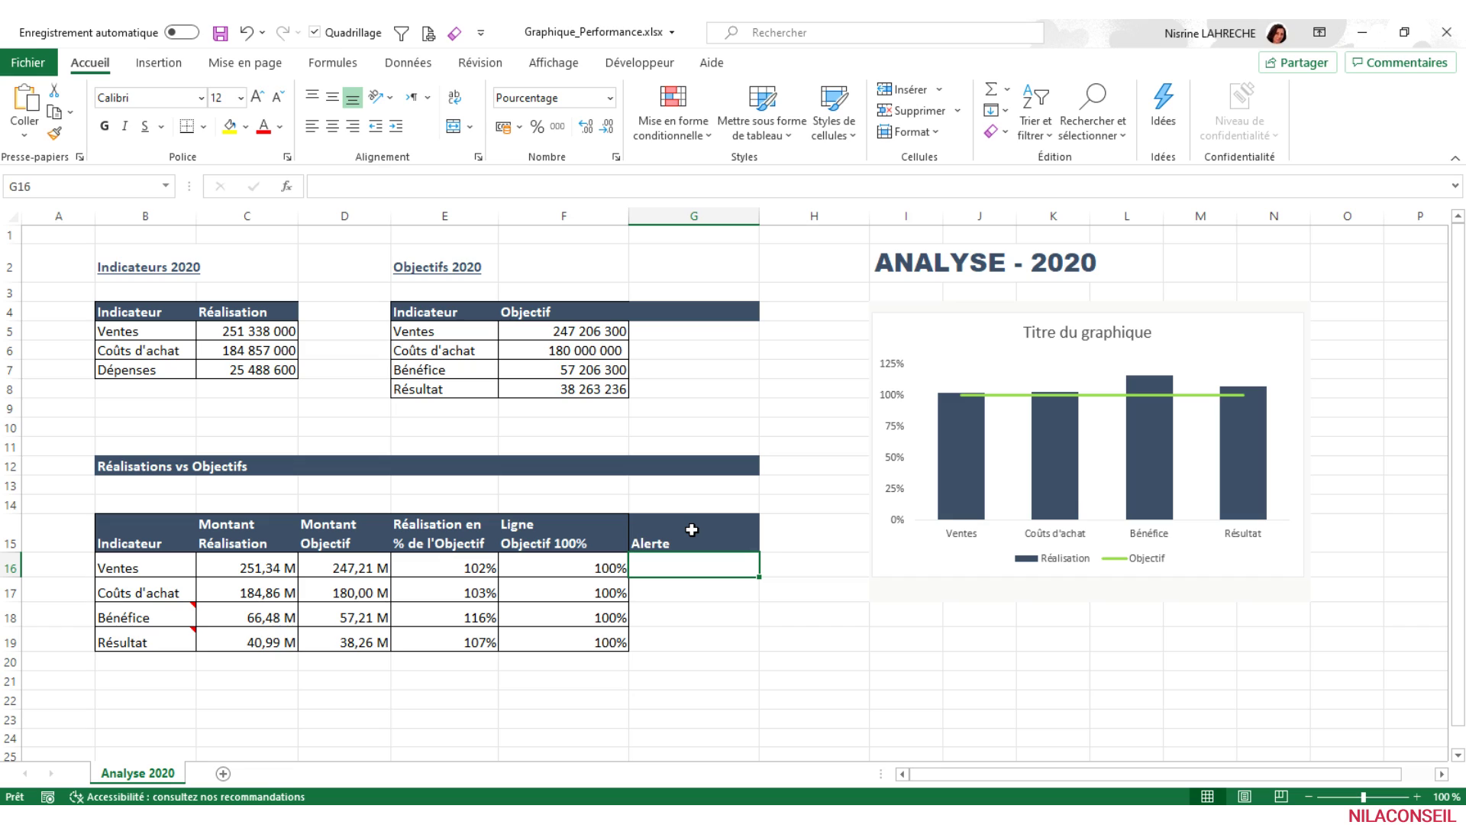
Enter =SI(E16<F16;E16;NA()) in G16 for the Ventes alert and copy the formula down to G19.
type("=")
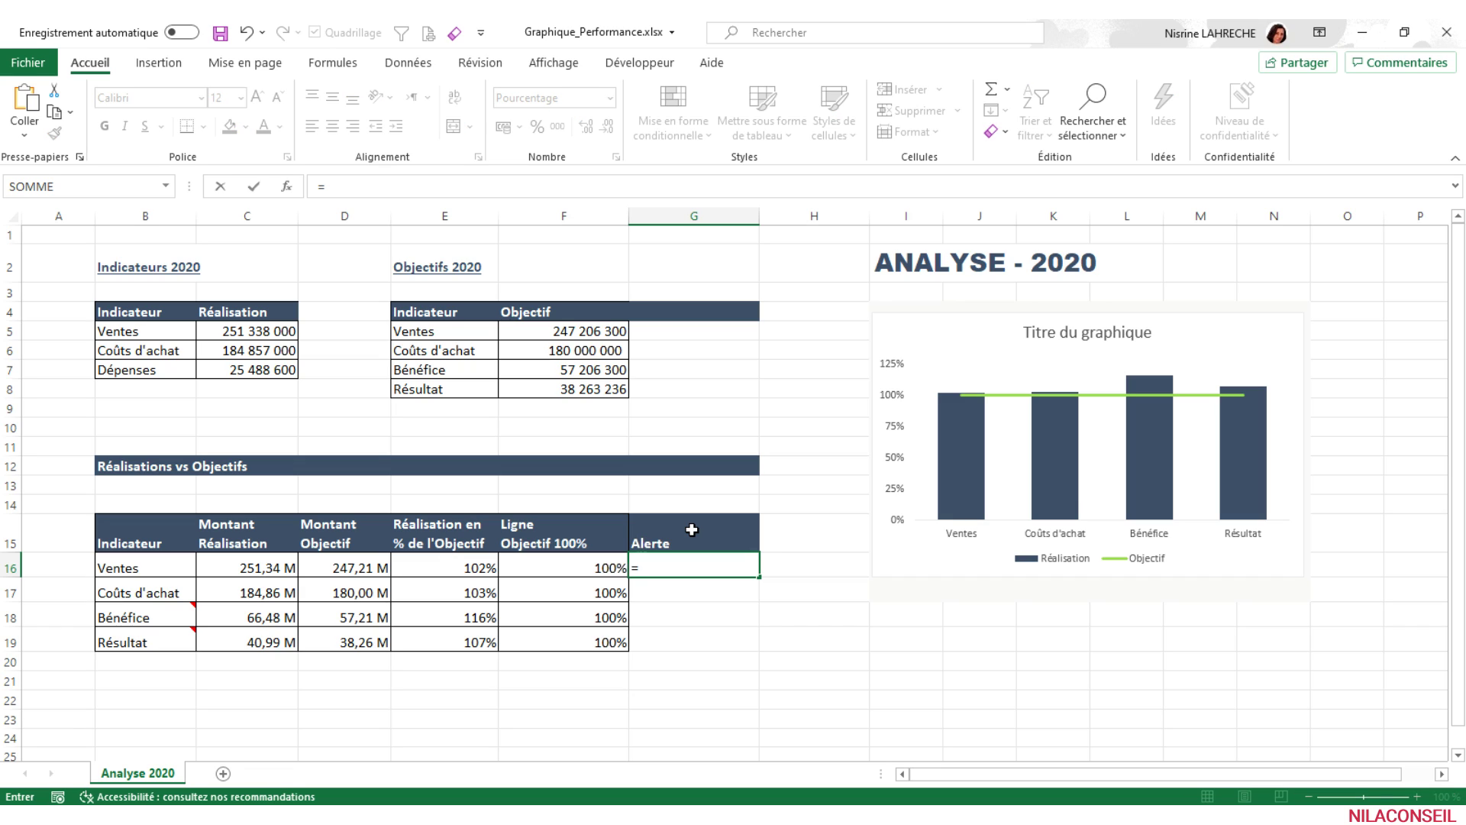
type("si(")
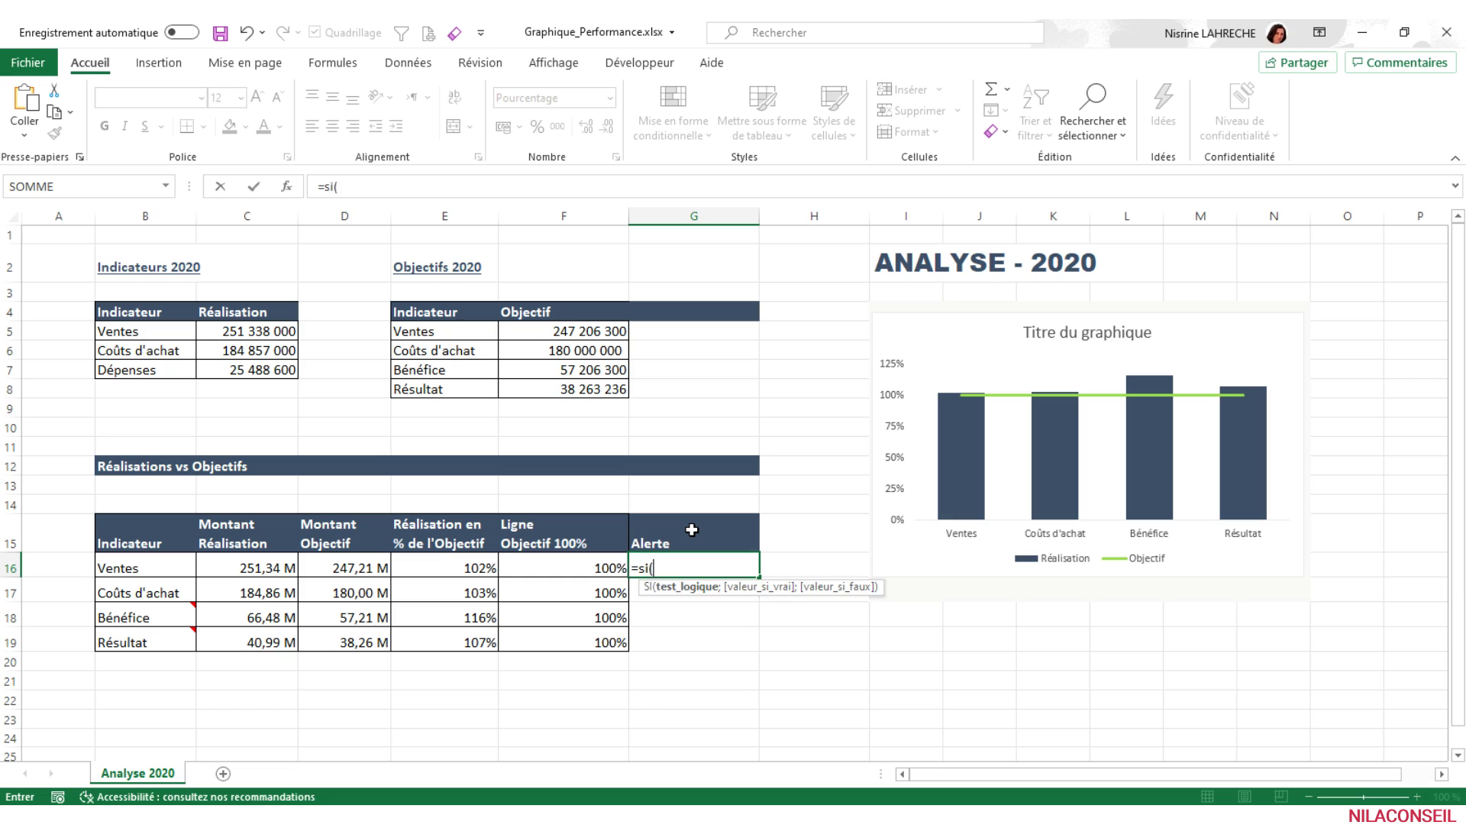
left_click(480, 568)
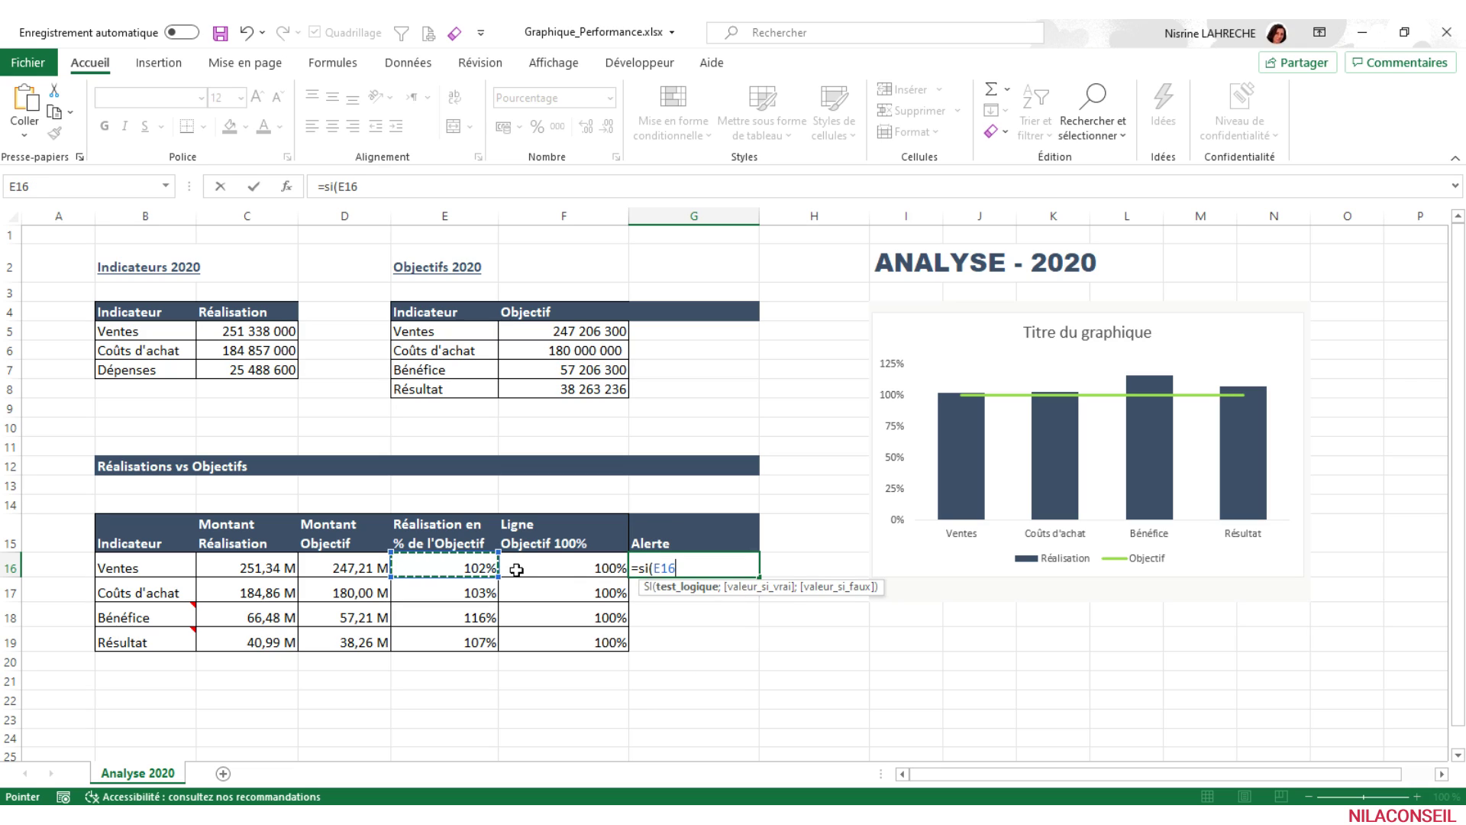
type("<")
left_click(577, 567)
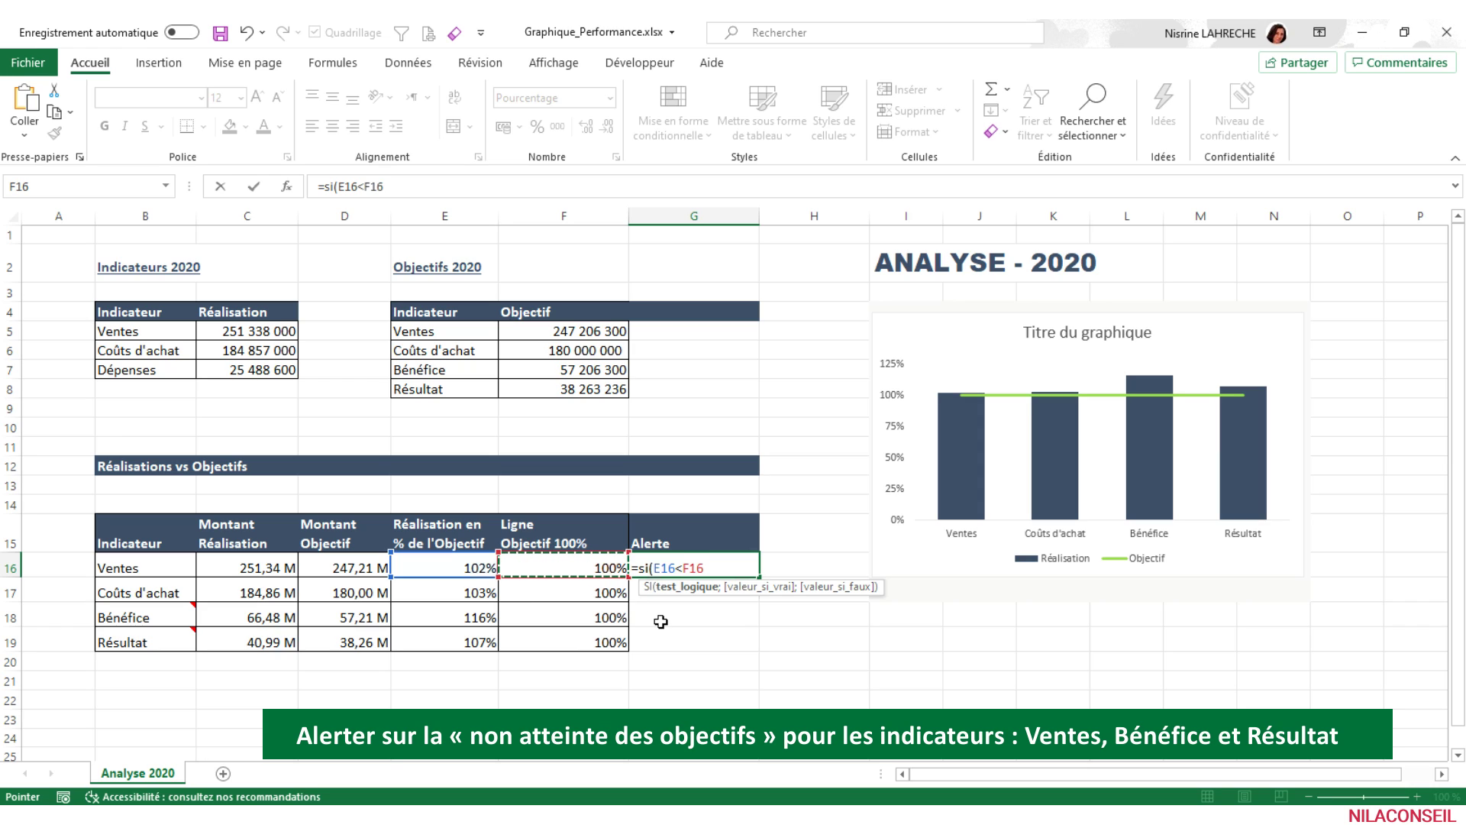
type(";")
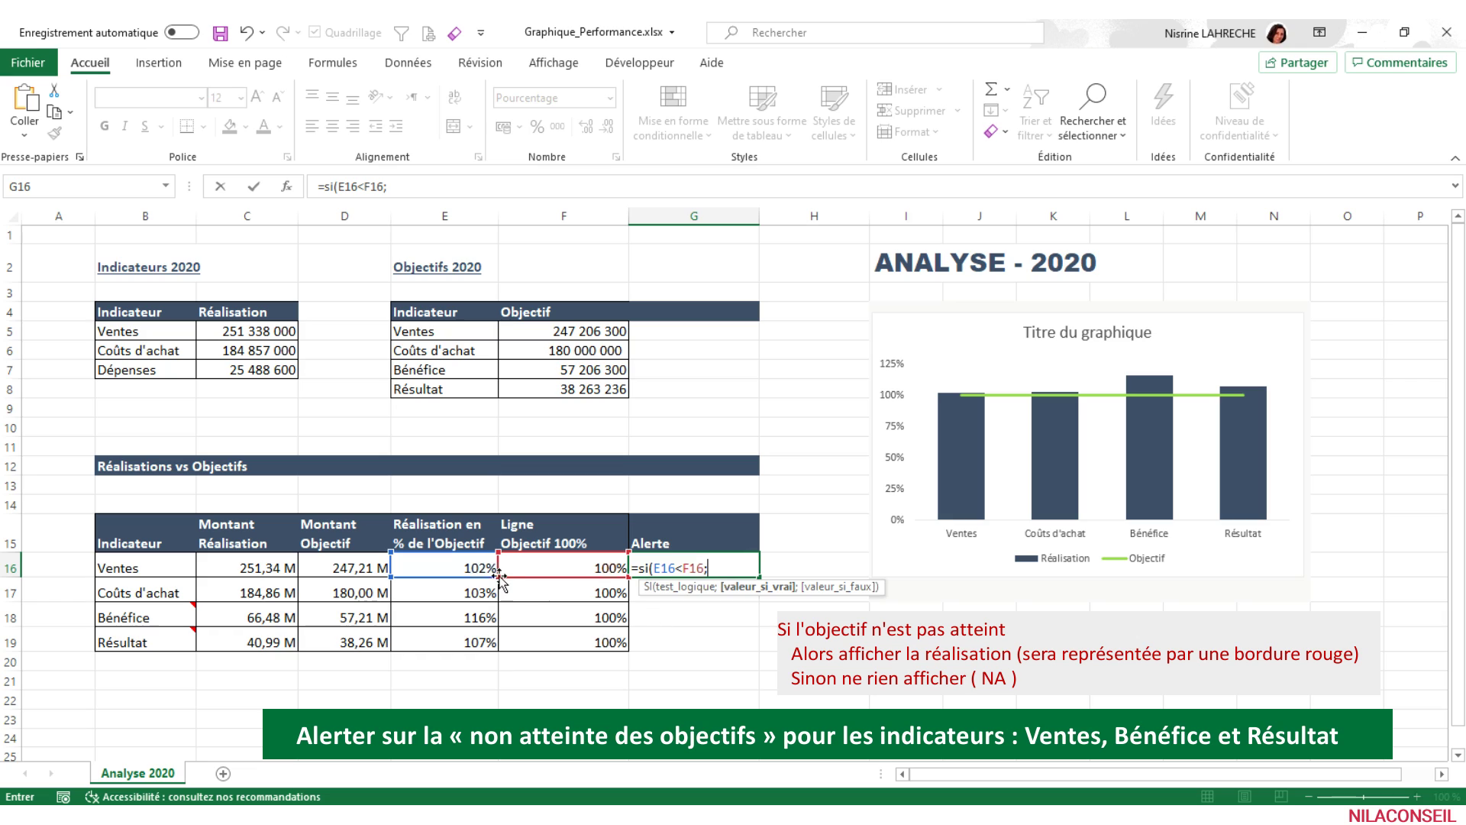
left_click(466, 565)
type(";na")
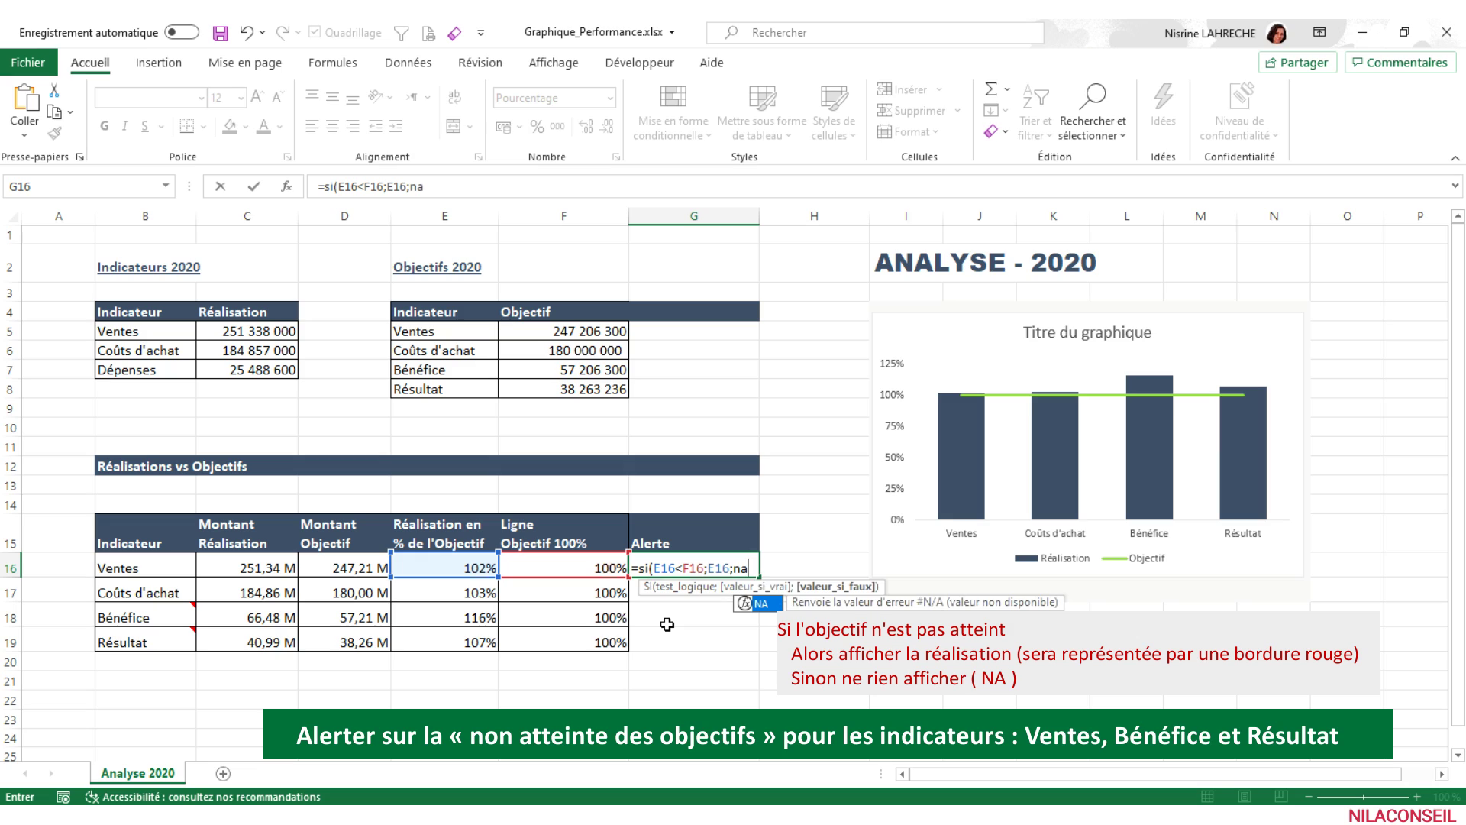
type("())")
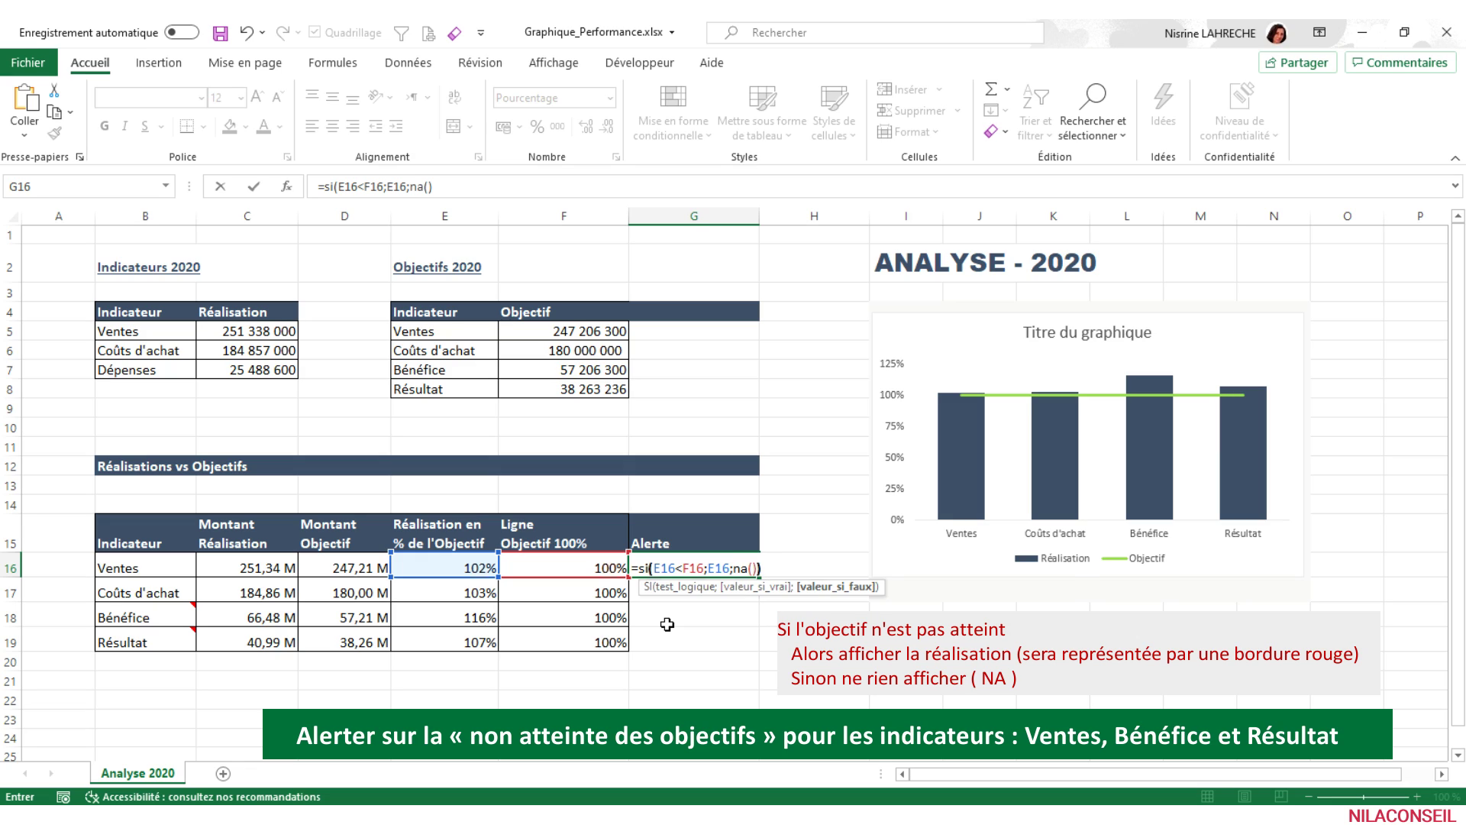
key("Return")
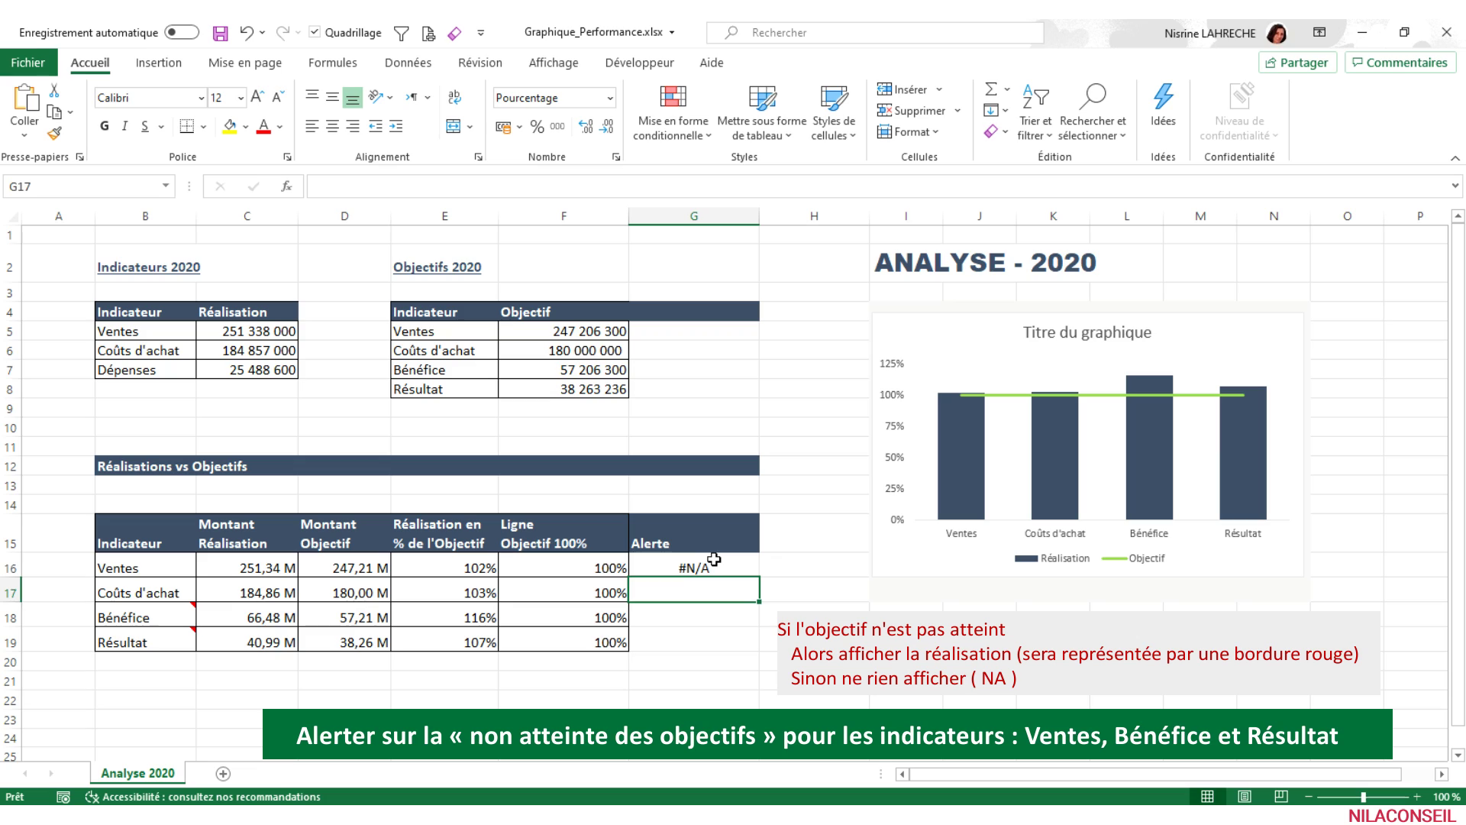
left_click(743, 570)
left_click_drag(761, 575, 761, 645)
Reverse the comparison in the Coûts d'achat alert formula in G17 to =SI(E17>F17;E17;NA()).
left_click(706, 596)
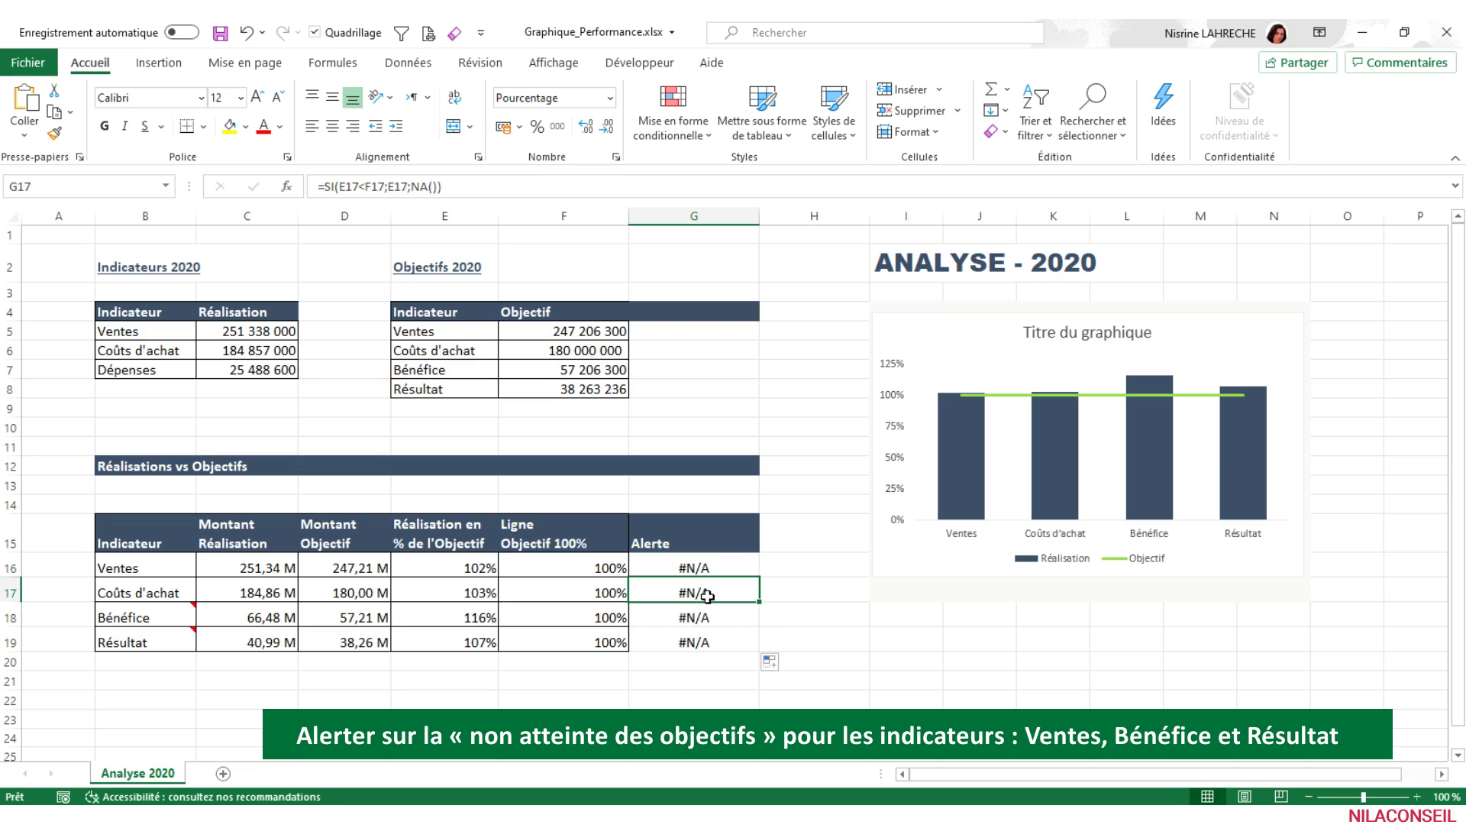
left_click_drag(137, 597, 703, 594)
left_click(728, 594)
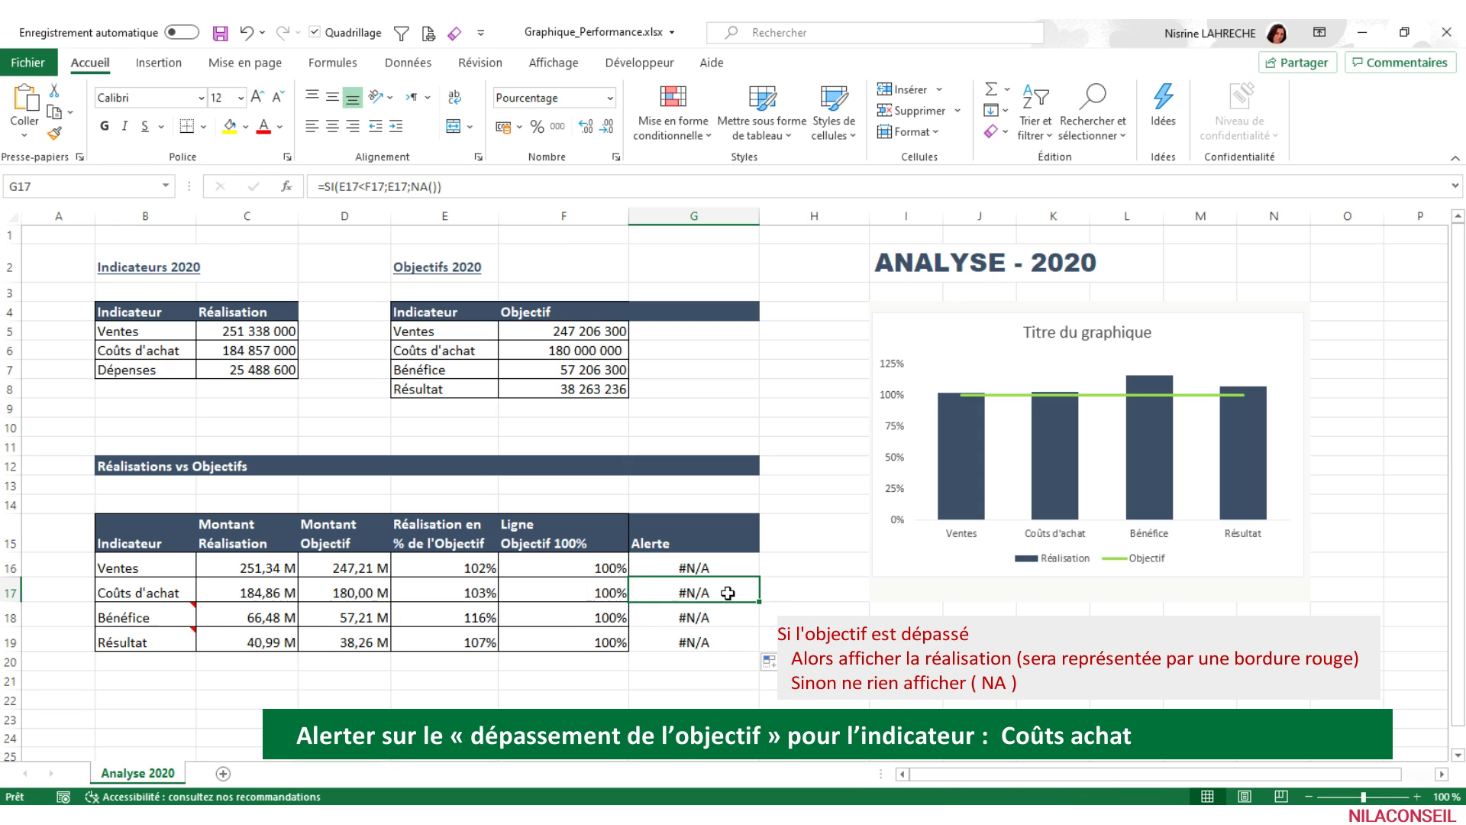
double_click(727, 591)
left_click(676, 593)
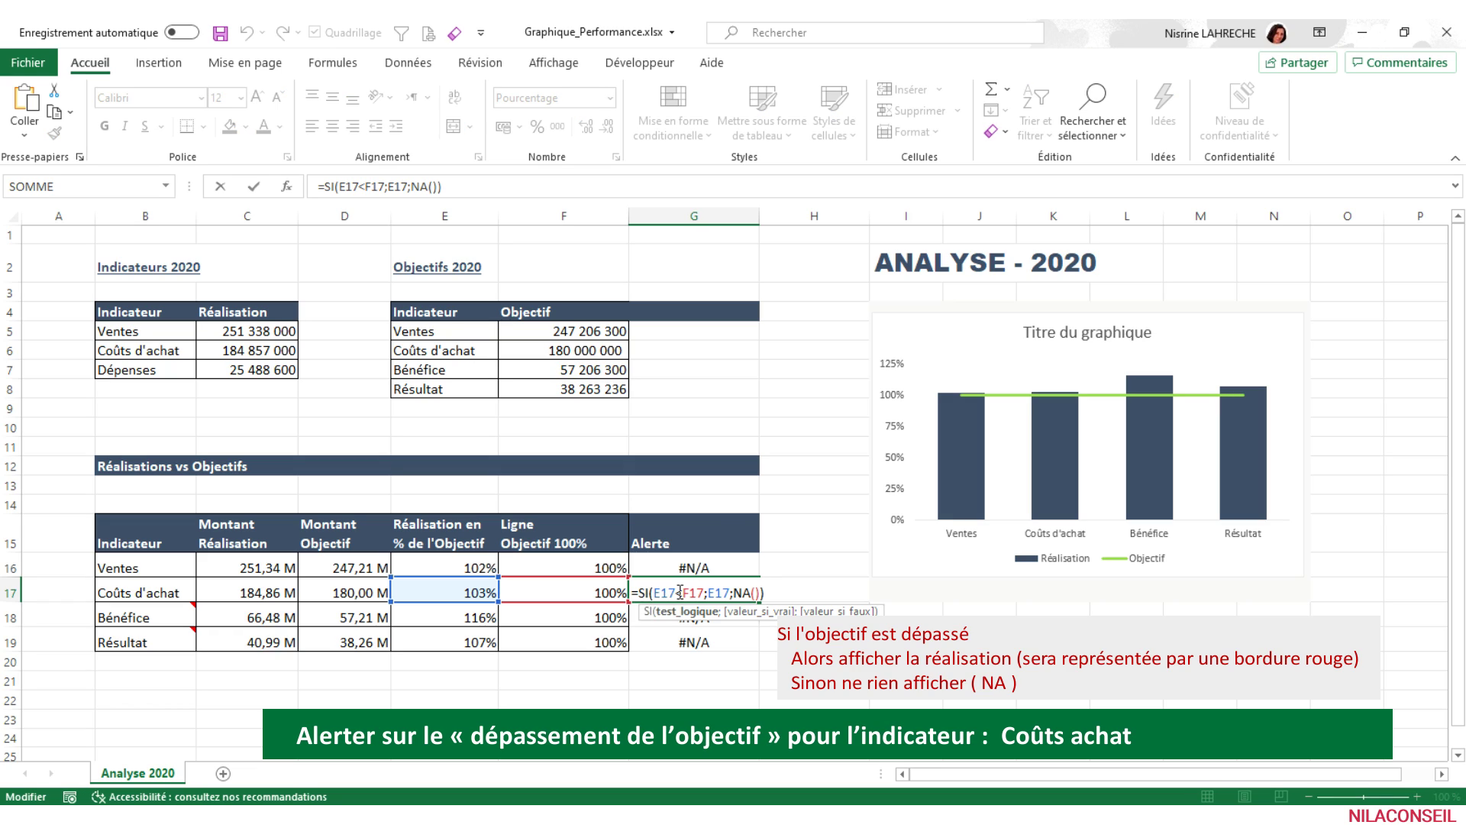
key("Delete")
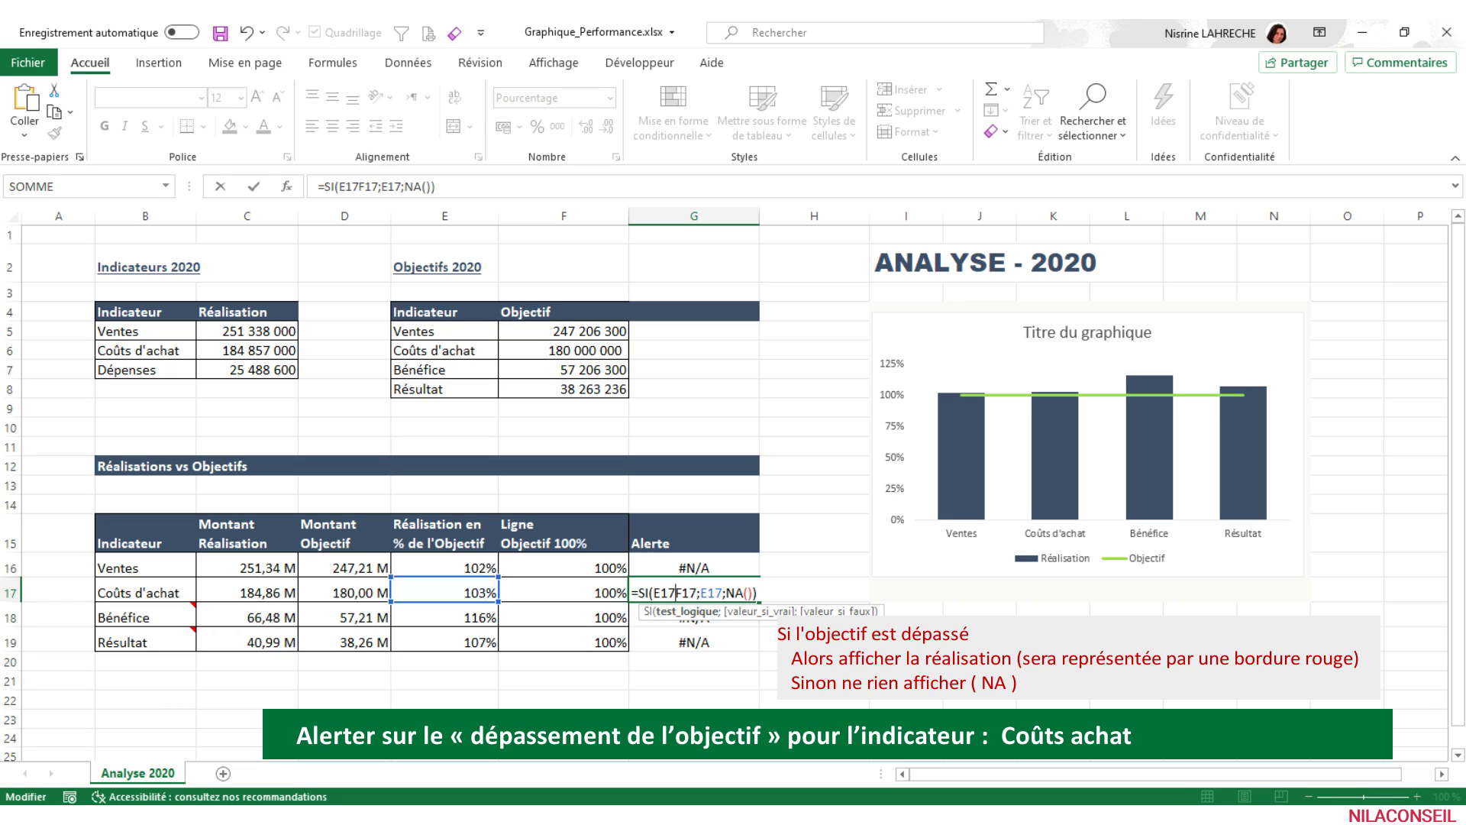
type(">")
key("Return")
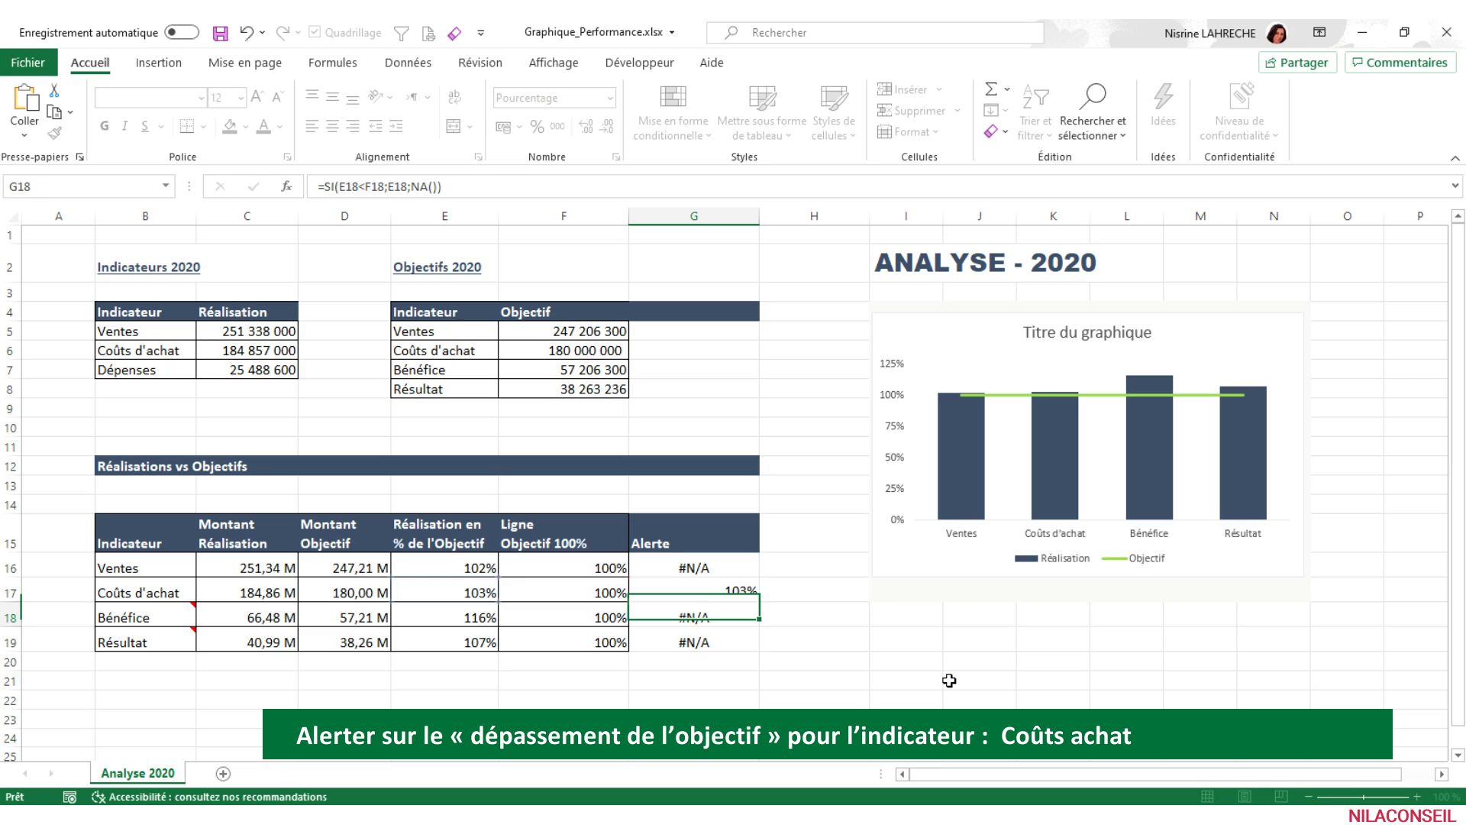
Ignore the inconsistent-formula error flagged on the Coûts d'achat alert cell G17.
left_click(672, 595)
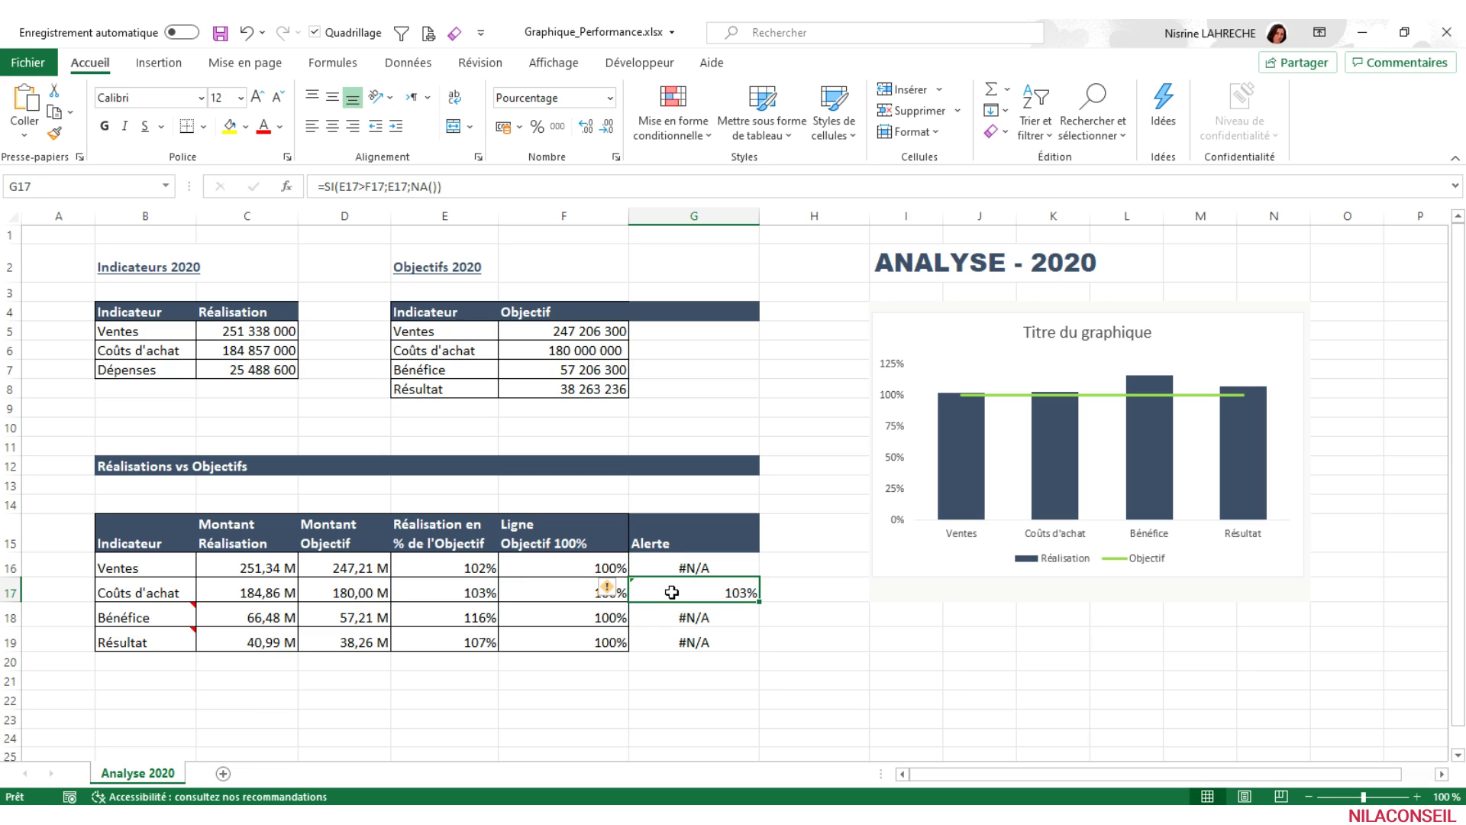
left_click(613, 588)
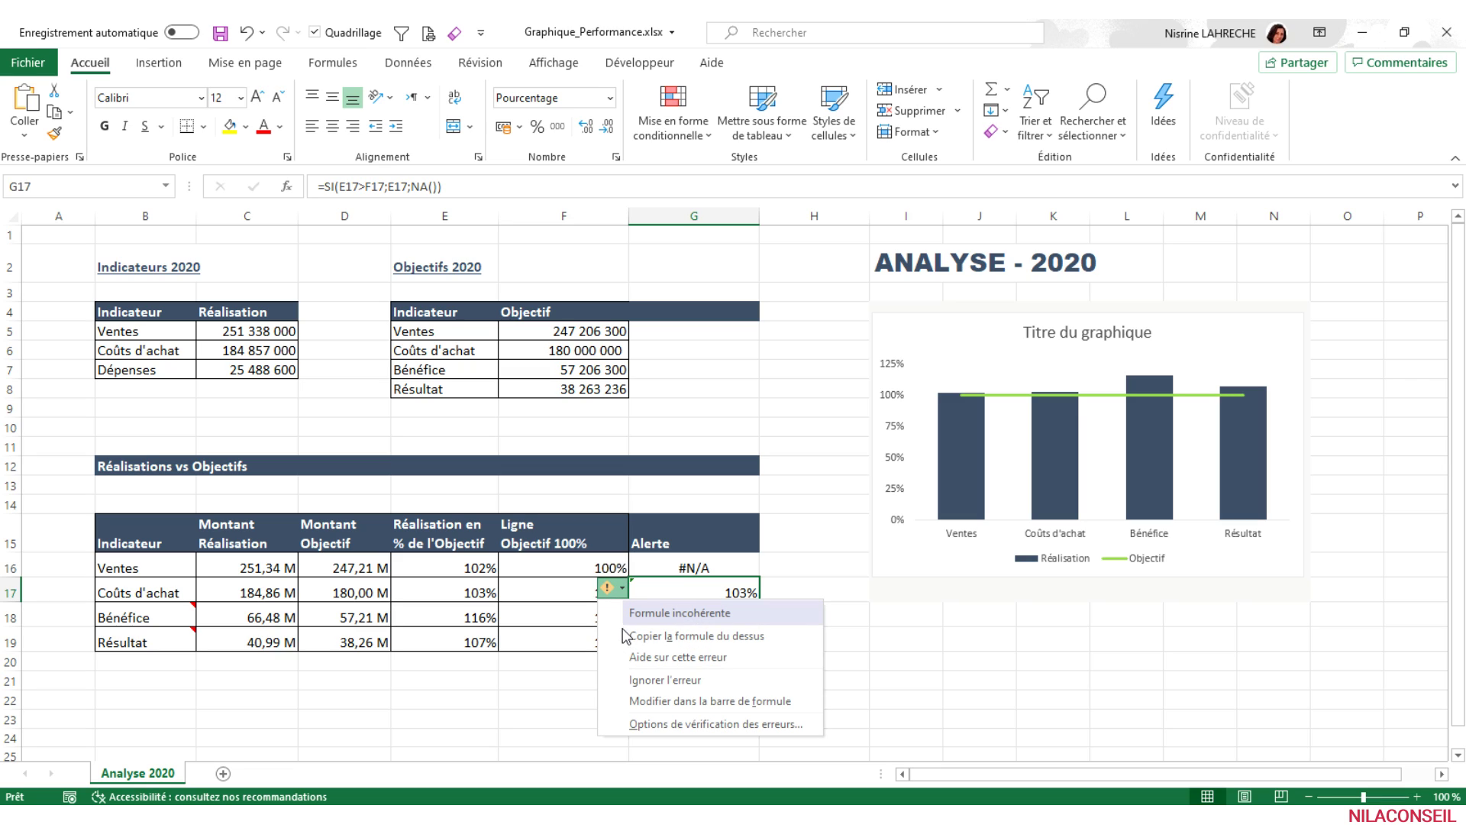
left_click(625, 680)
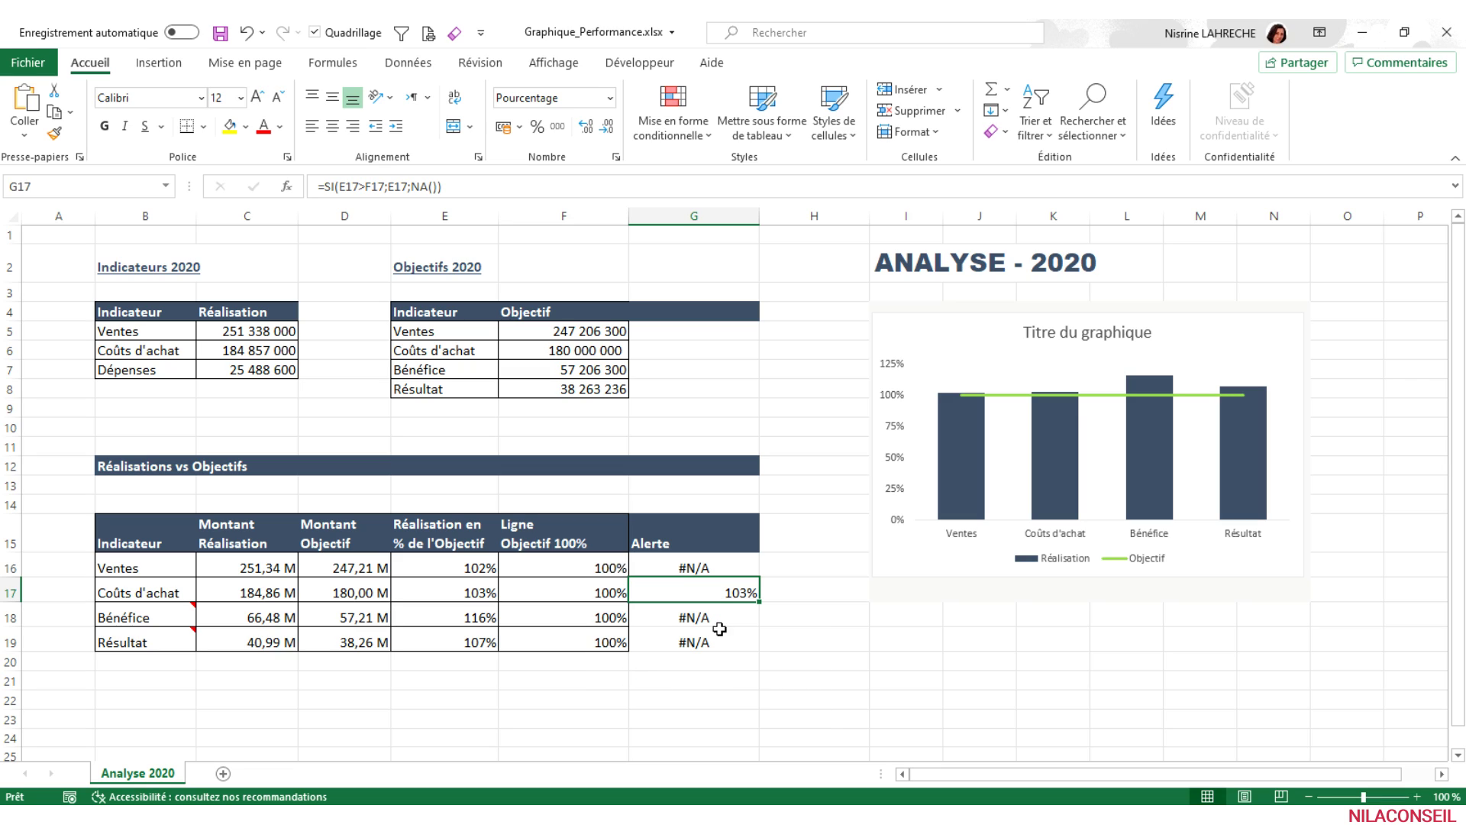
Add borders to the Alerte cells G16:G19.
mouse_move(721, 571)
left_mouse_down()
mouse_move(722, 623)
mouse_move(766, 658)
left_mouse_up()
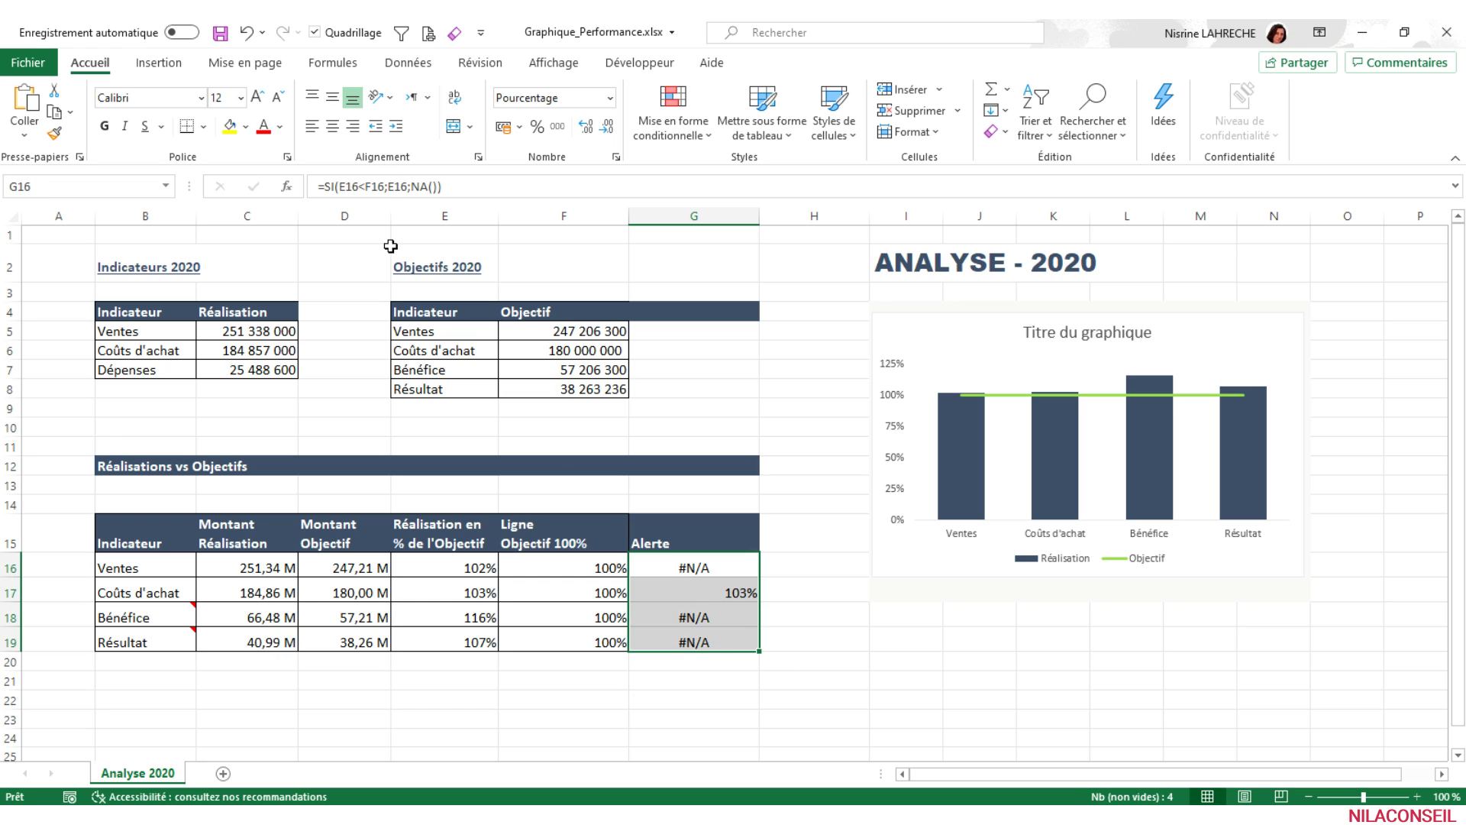
left_click(207, 133)
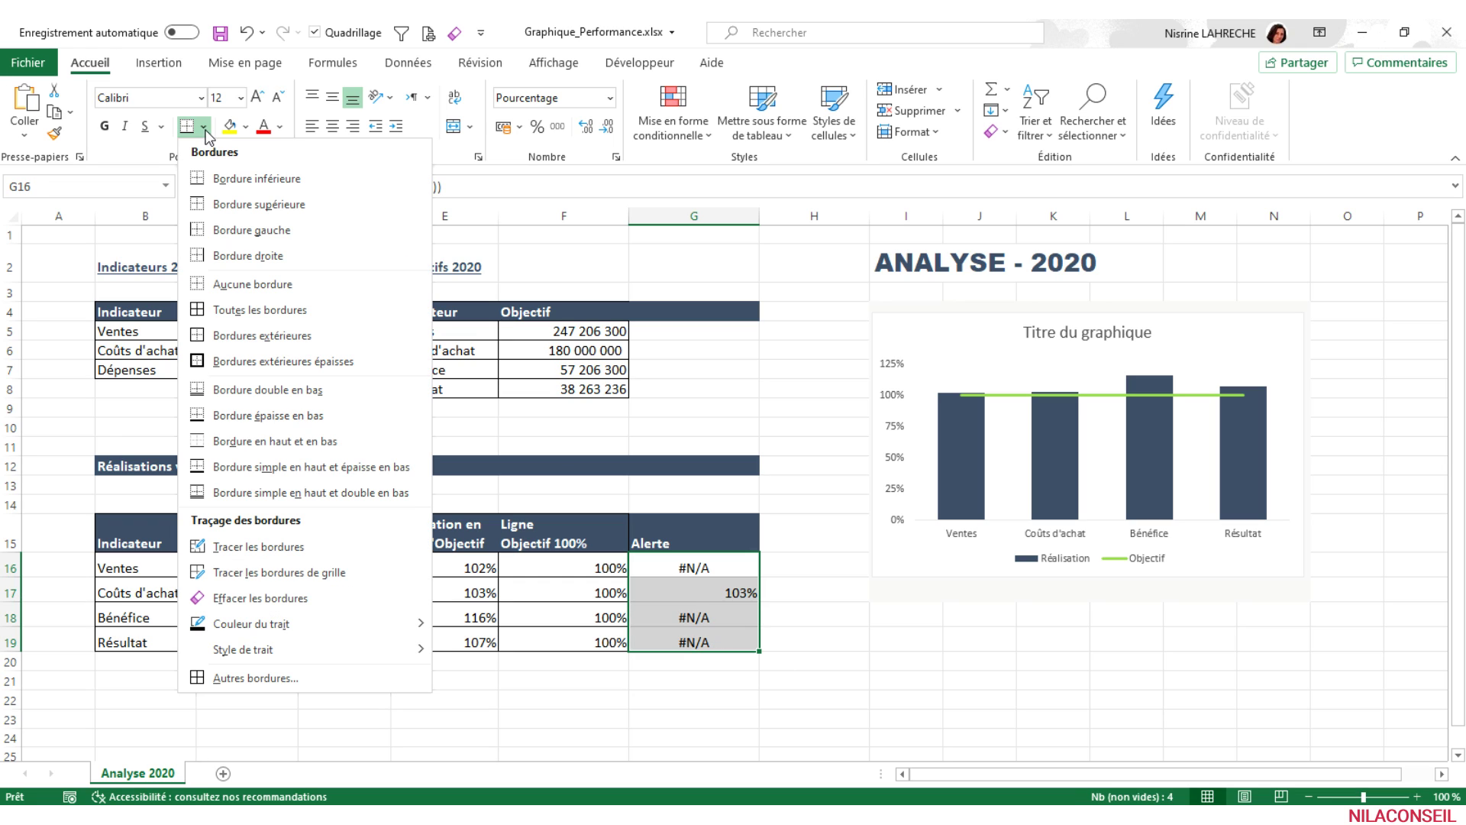
left_click(225, 325)
left_click(802, 679)
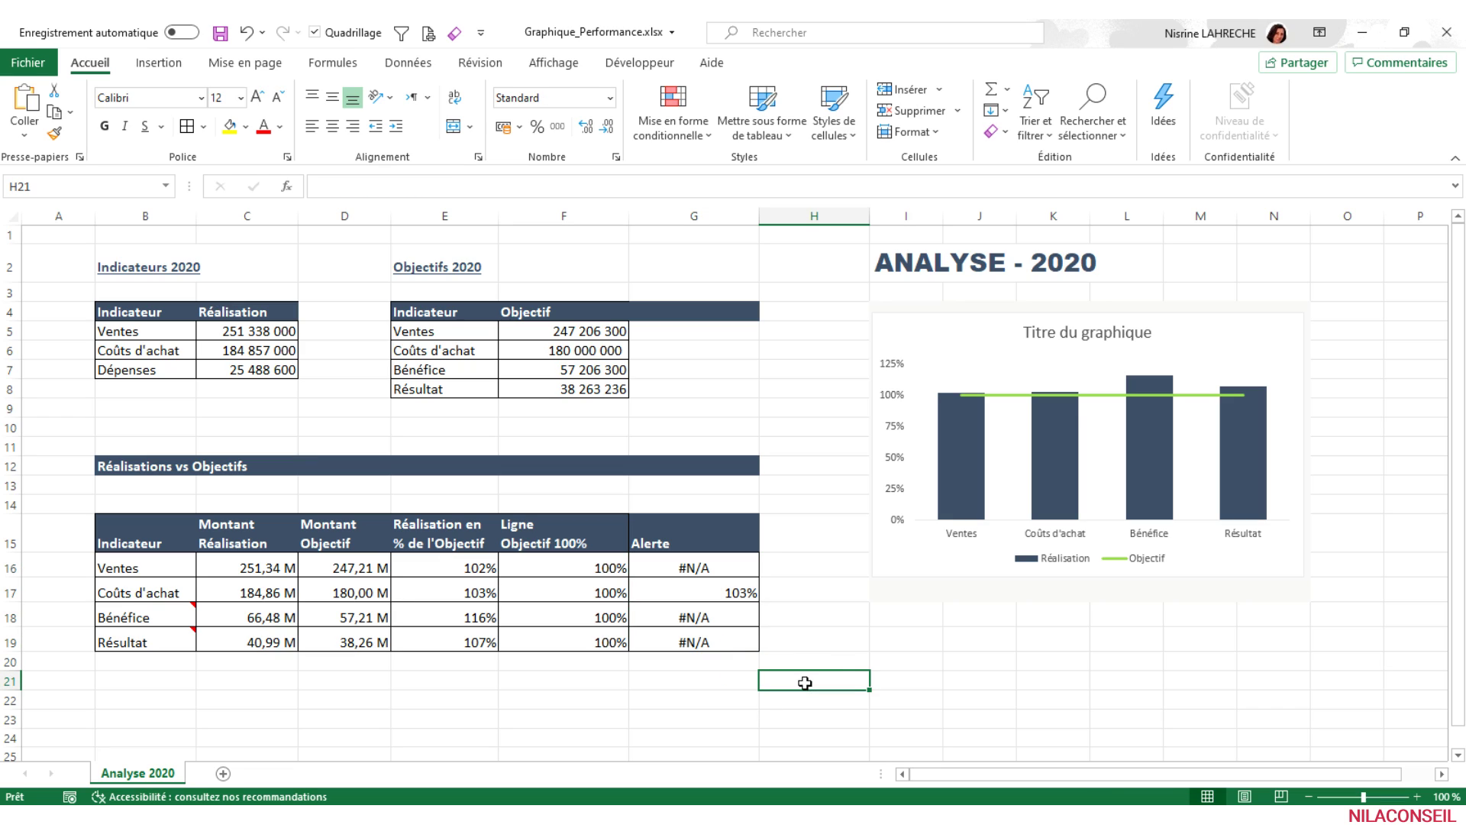
Add an Alerte series to the chart, with its name from G15 and its values from G16:G19.
left_click(983, 322)
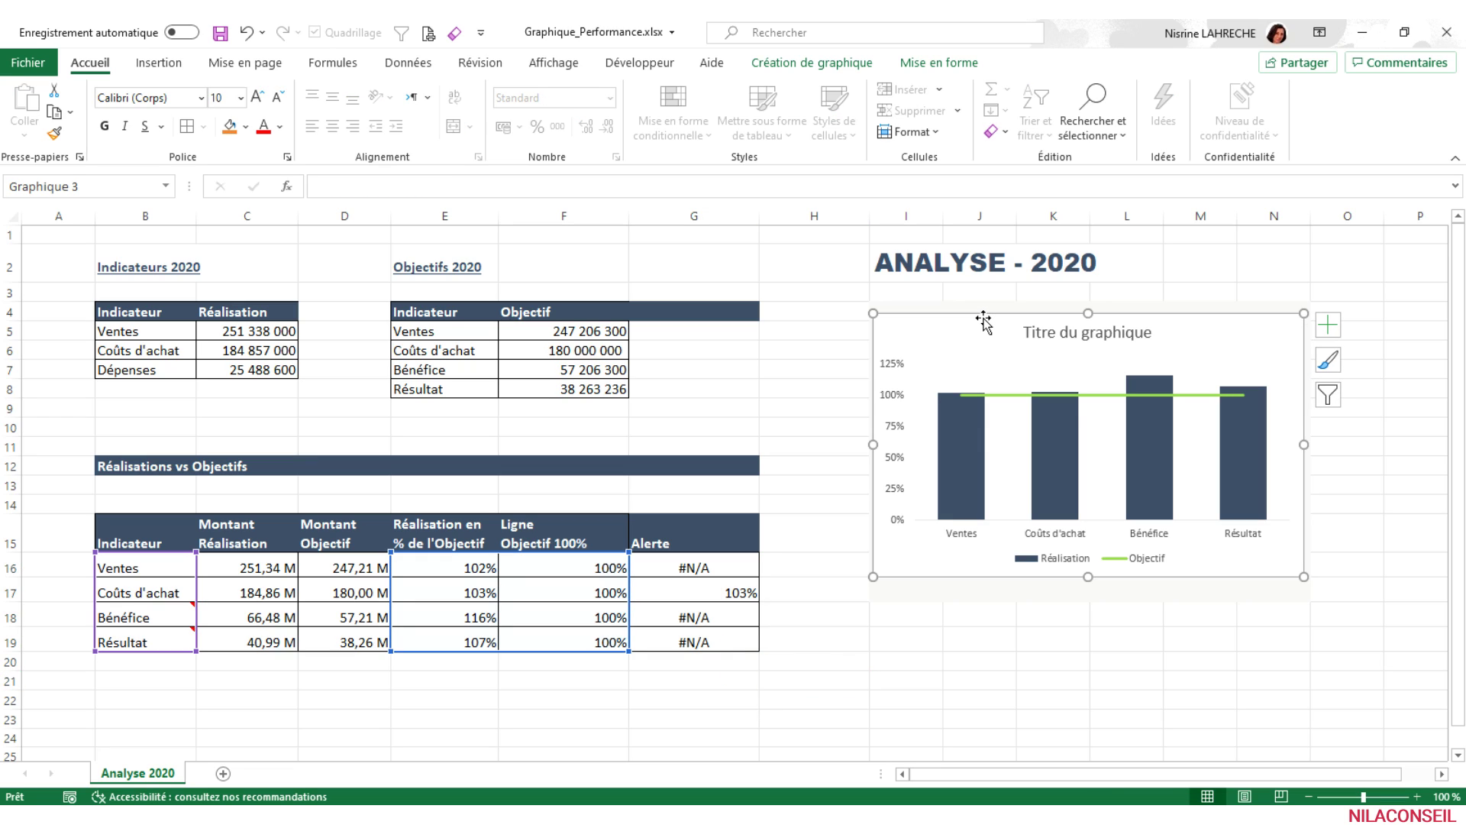
left_click(813, 67)
left_click(1025, 129)
left_click_drag(1005, 433, 986, 510)
left_click(821, 627)
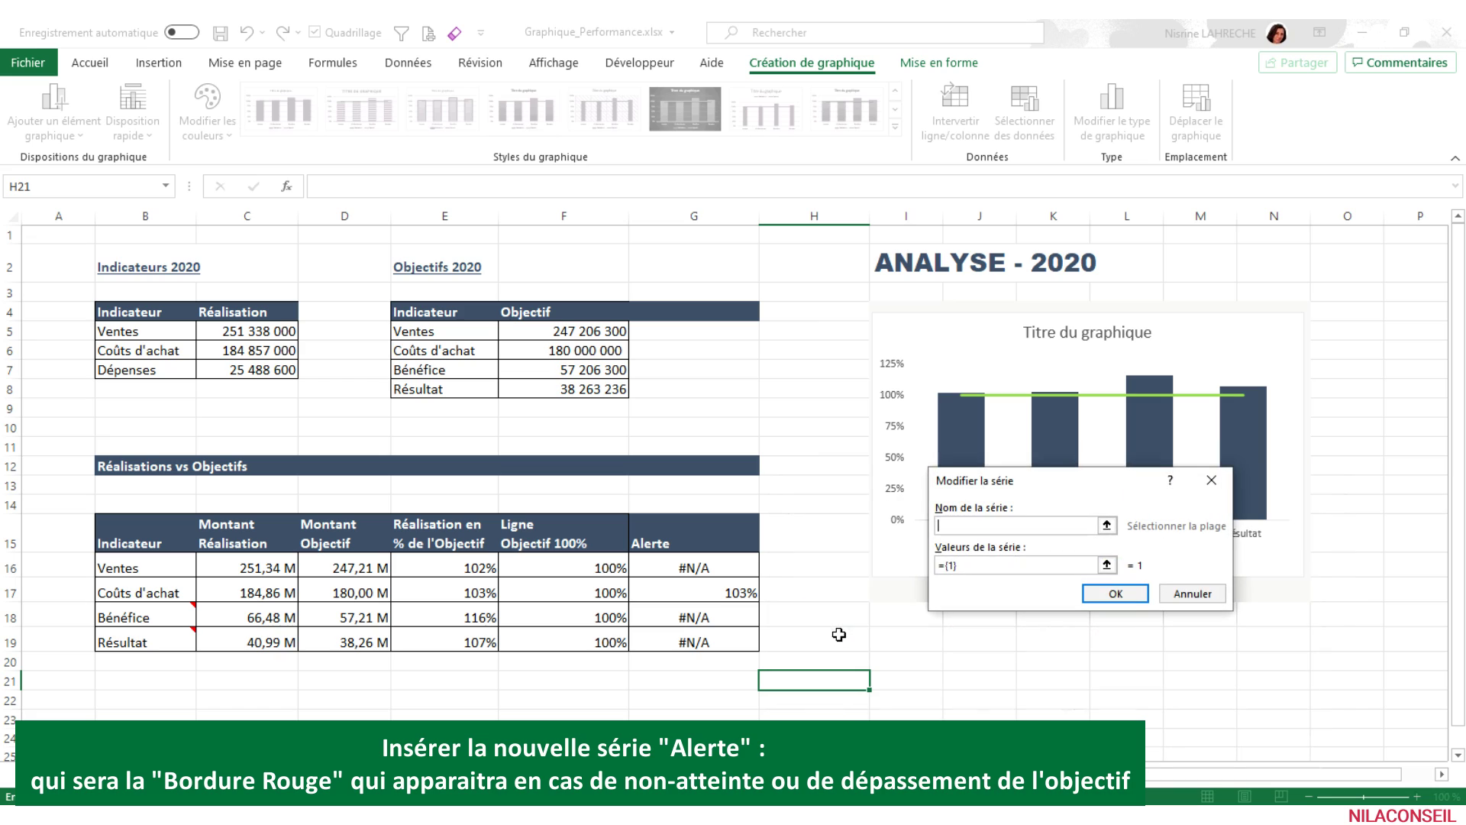
left_click_drag(974, 483, 812, 532)
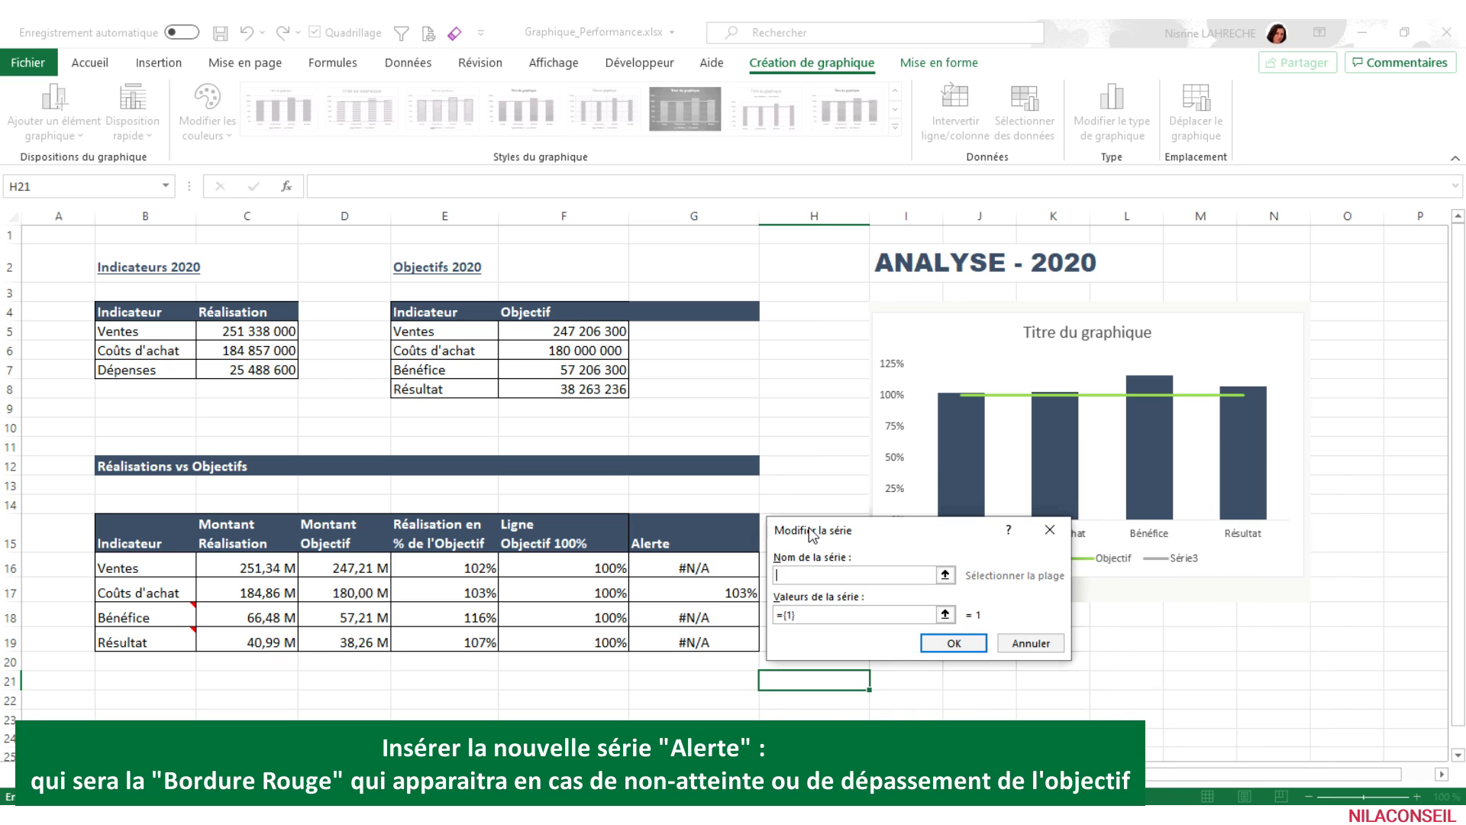
left_click(694, 543)
left_click(809, 615)
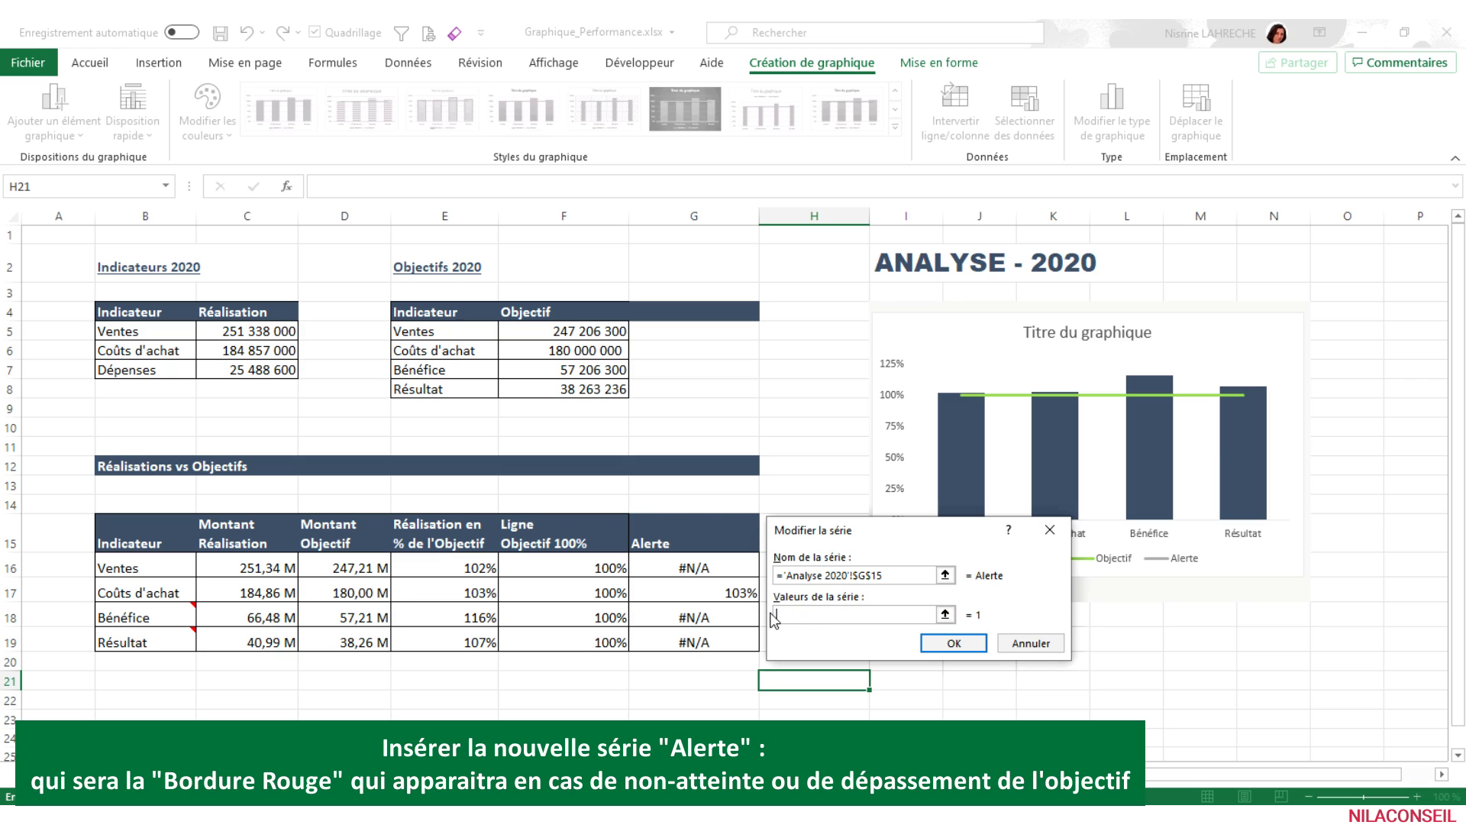
left_click_drag(733, 569, 732, 637)
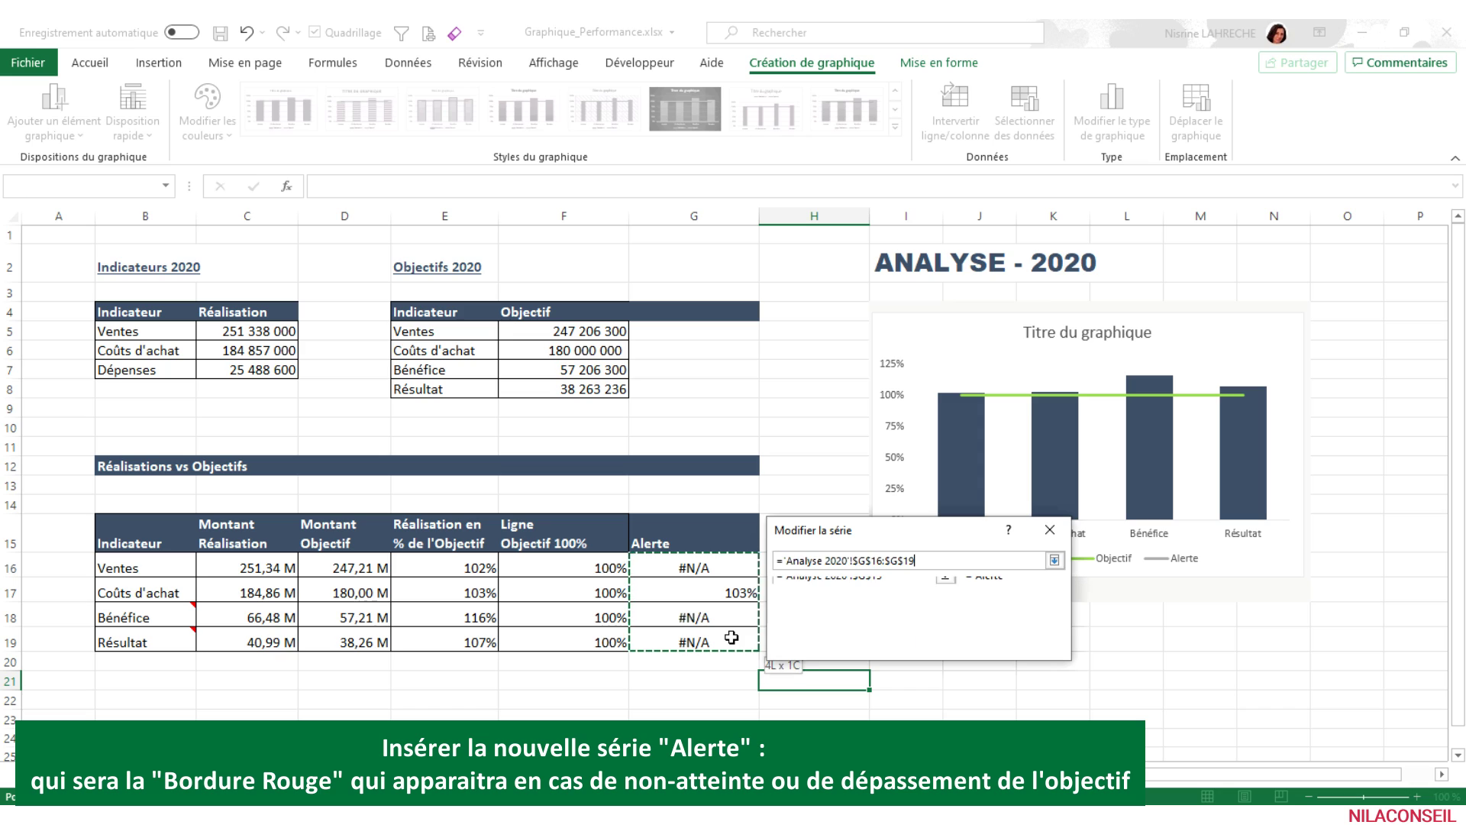
left_click(946, 645)
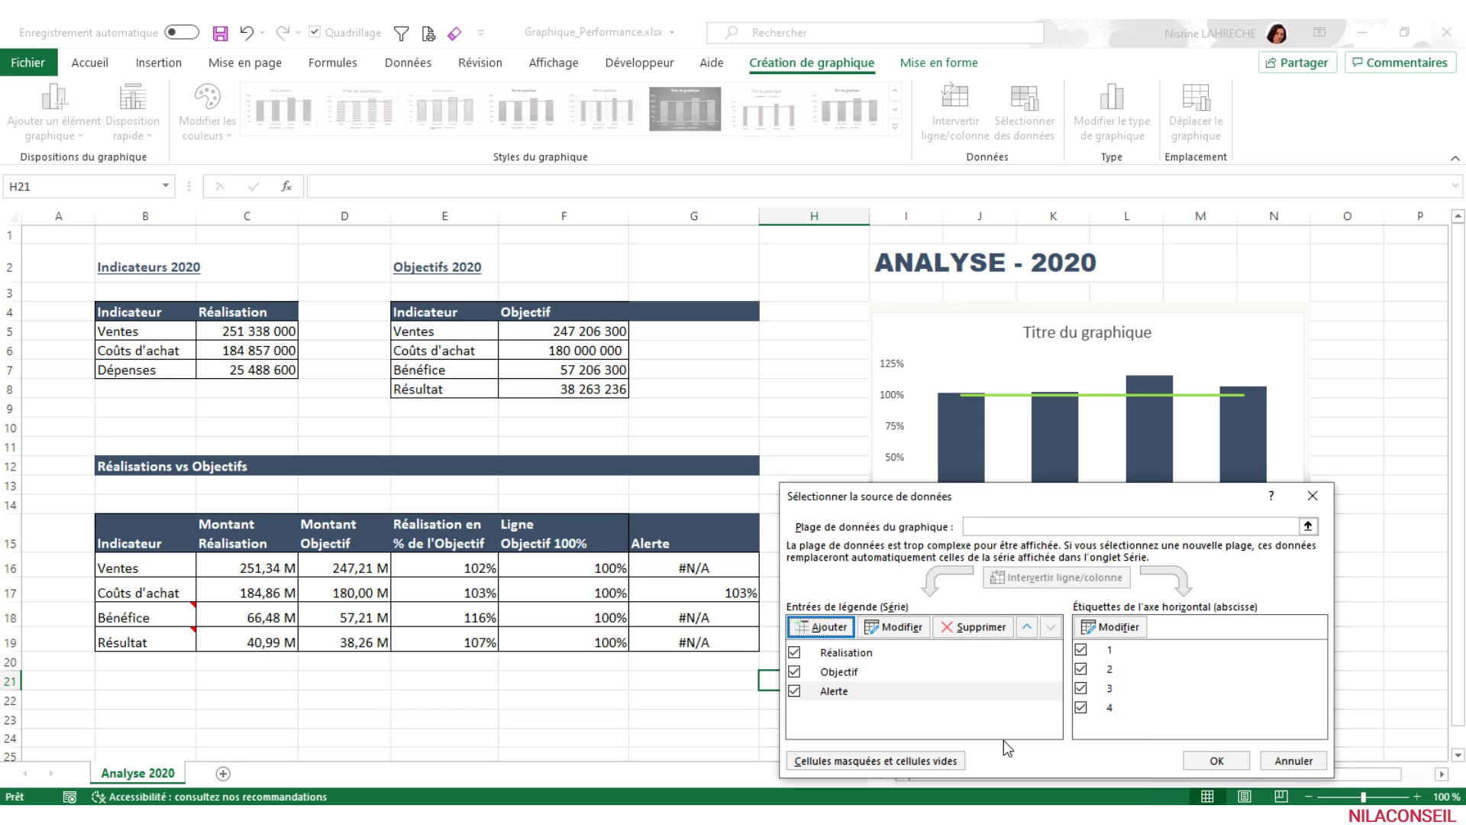
left_click(1202, 760)
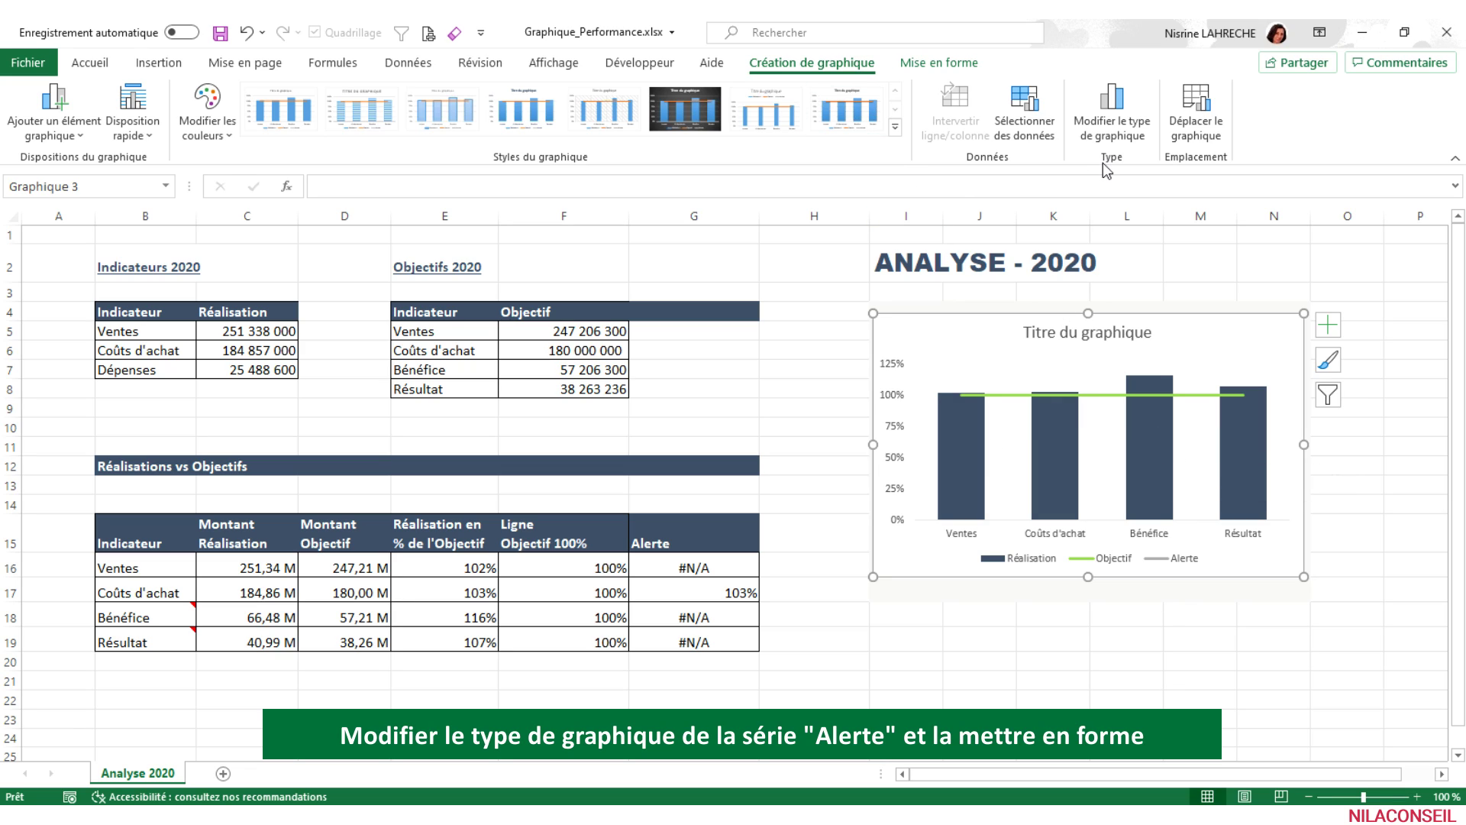
Change the chart type of the Alerte series to Histogramme groupé in the combo chart.
left_click(1122, 137)
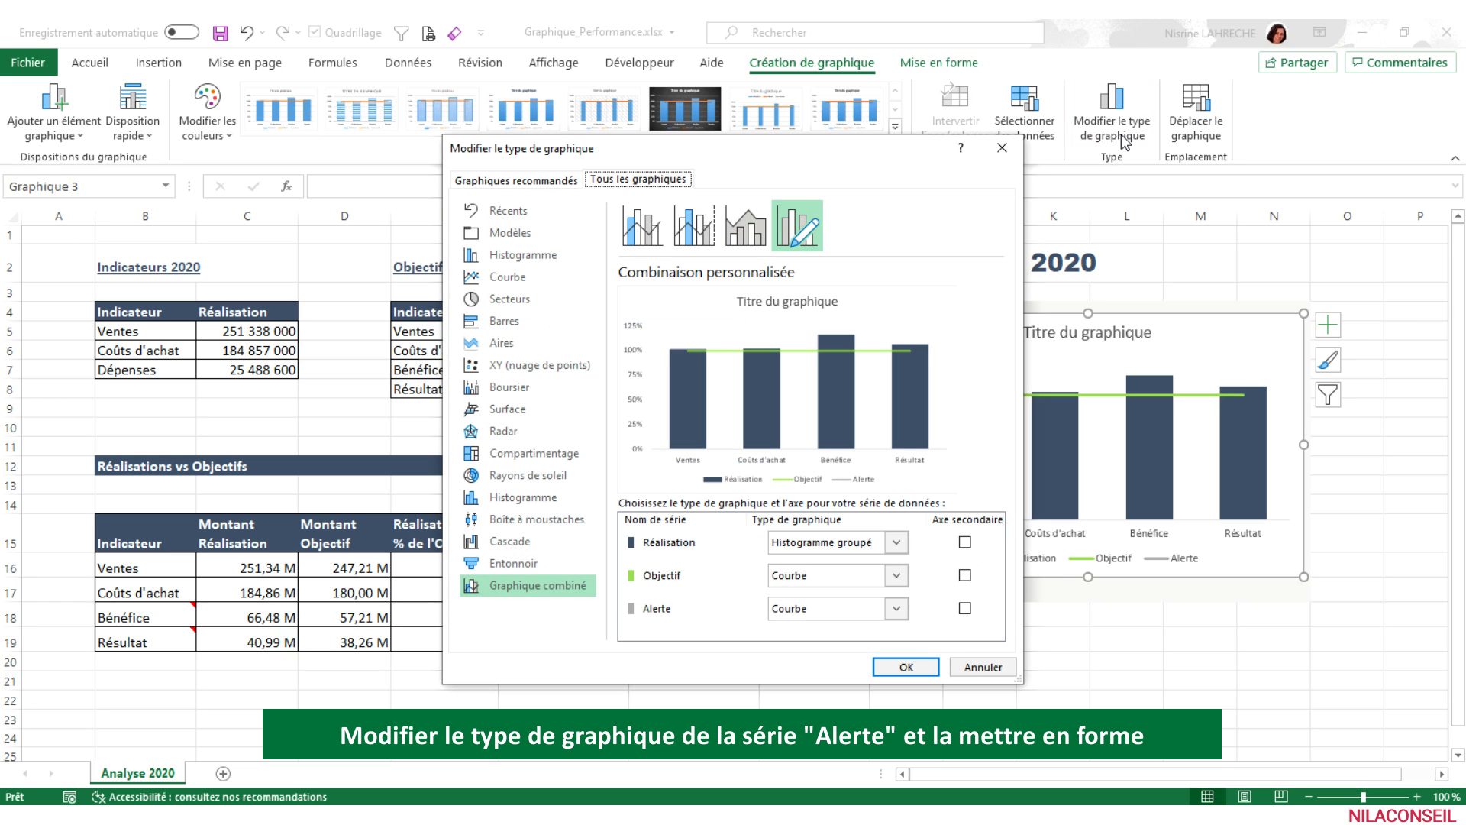
left_click_drag(900, 167, 1184, 202)
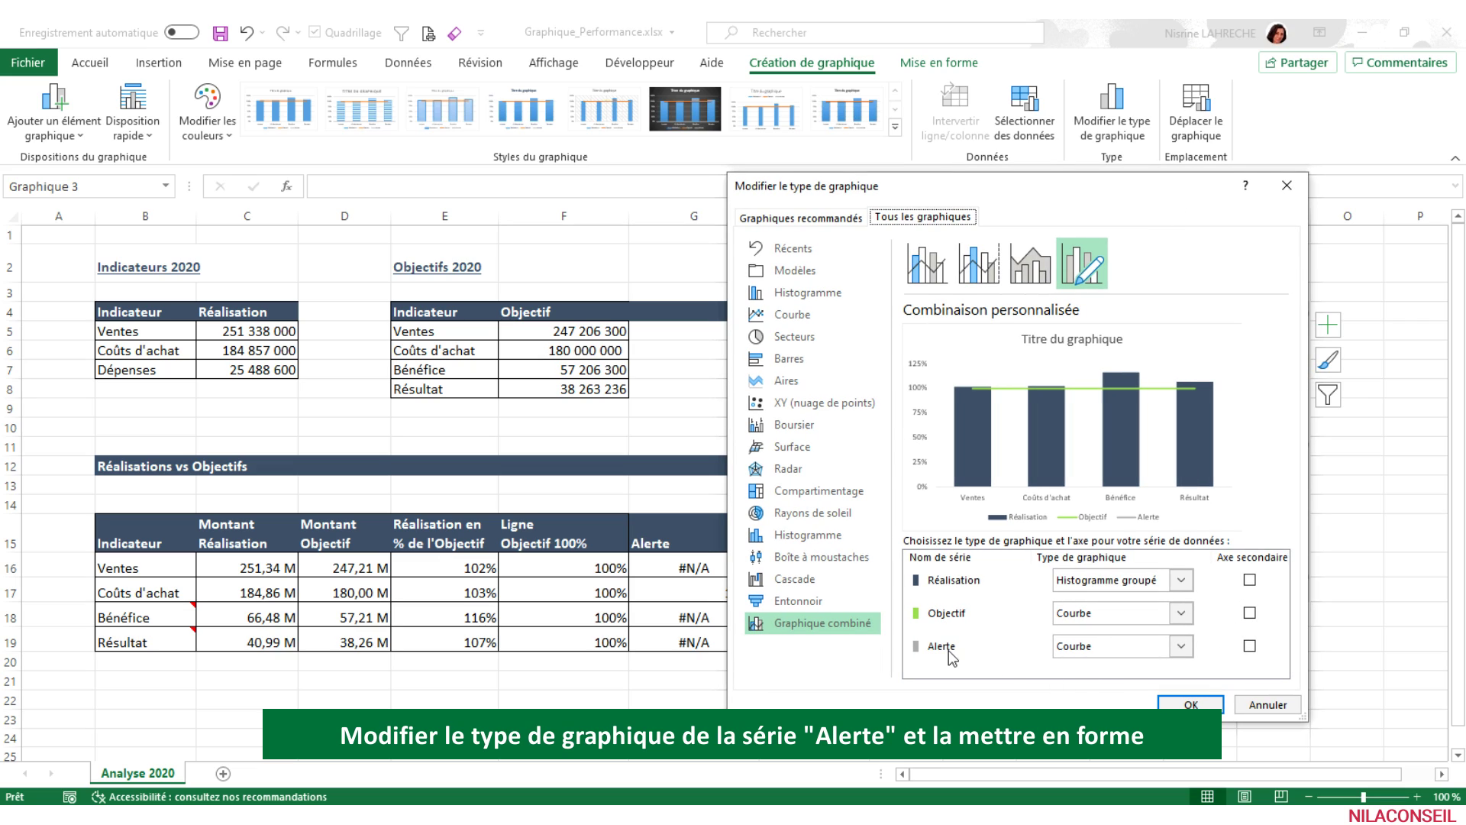
left_click(1183, 647)
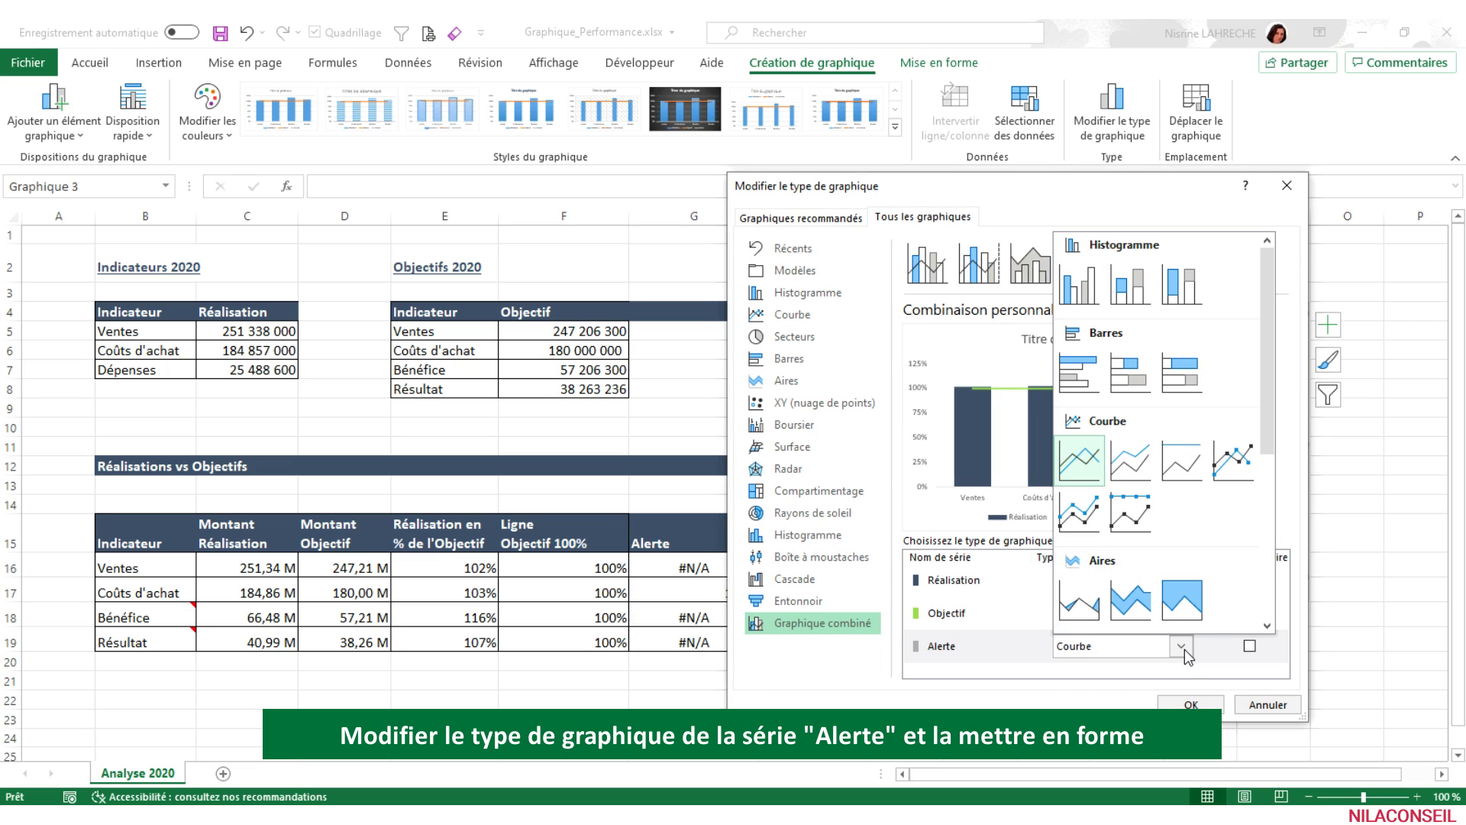
left_click(1075, 300)
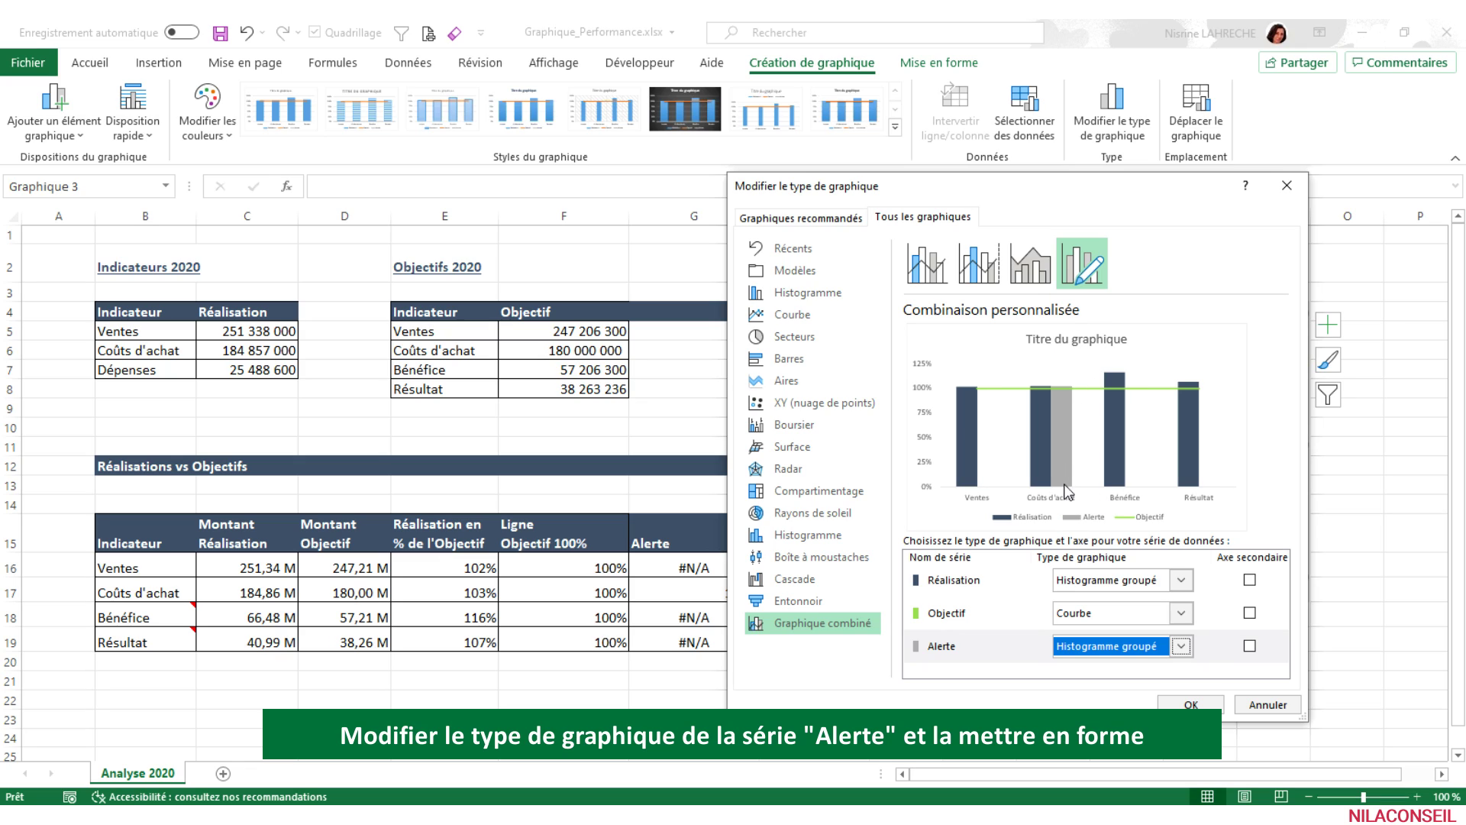
left_click(1184, 704)
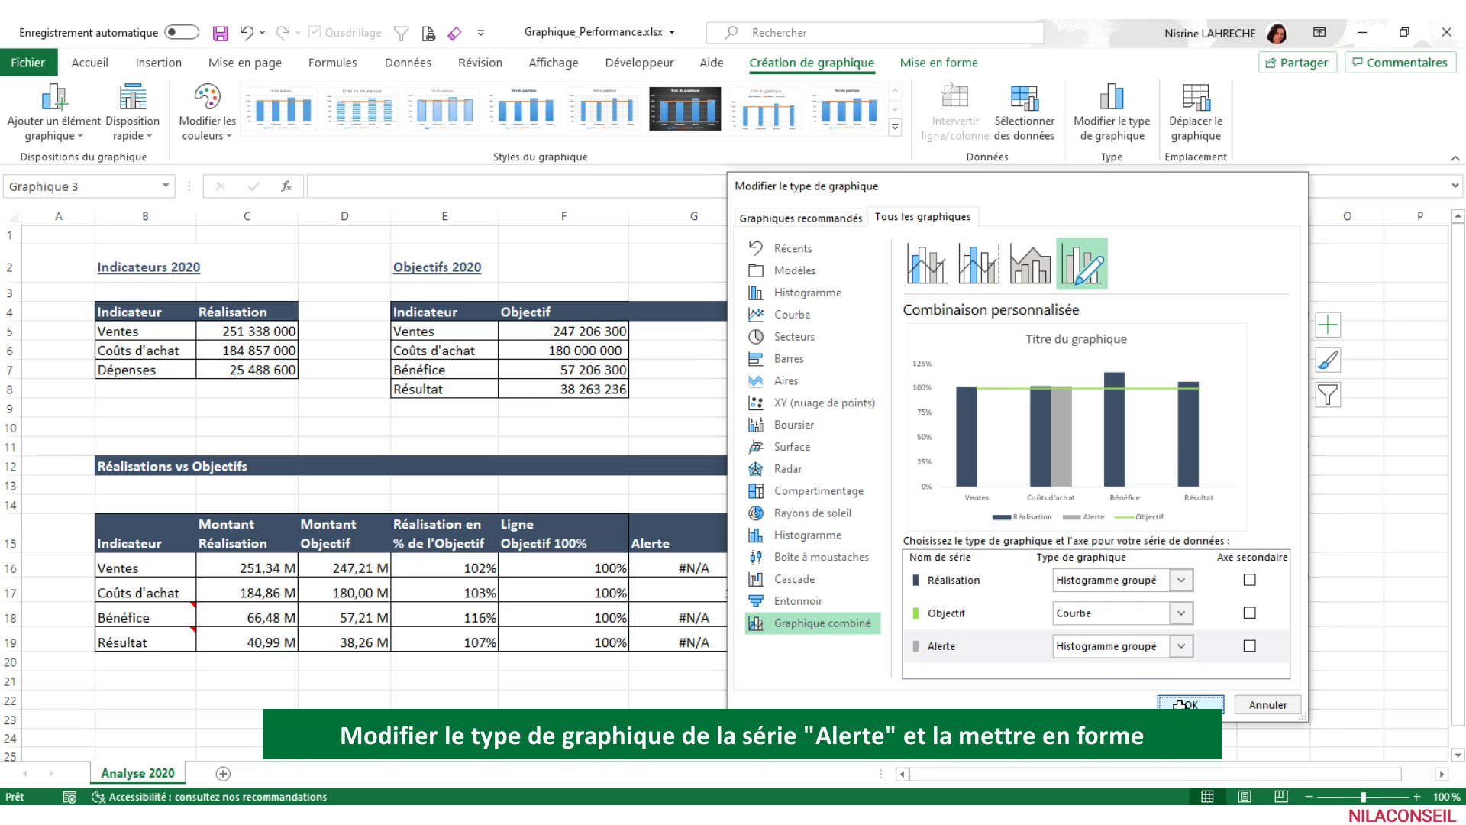
Set the Alerte series' overlap to 100% and its gap width to 100%.
left_click(1066, 495)
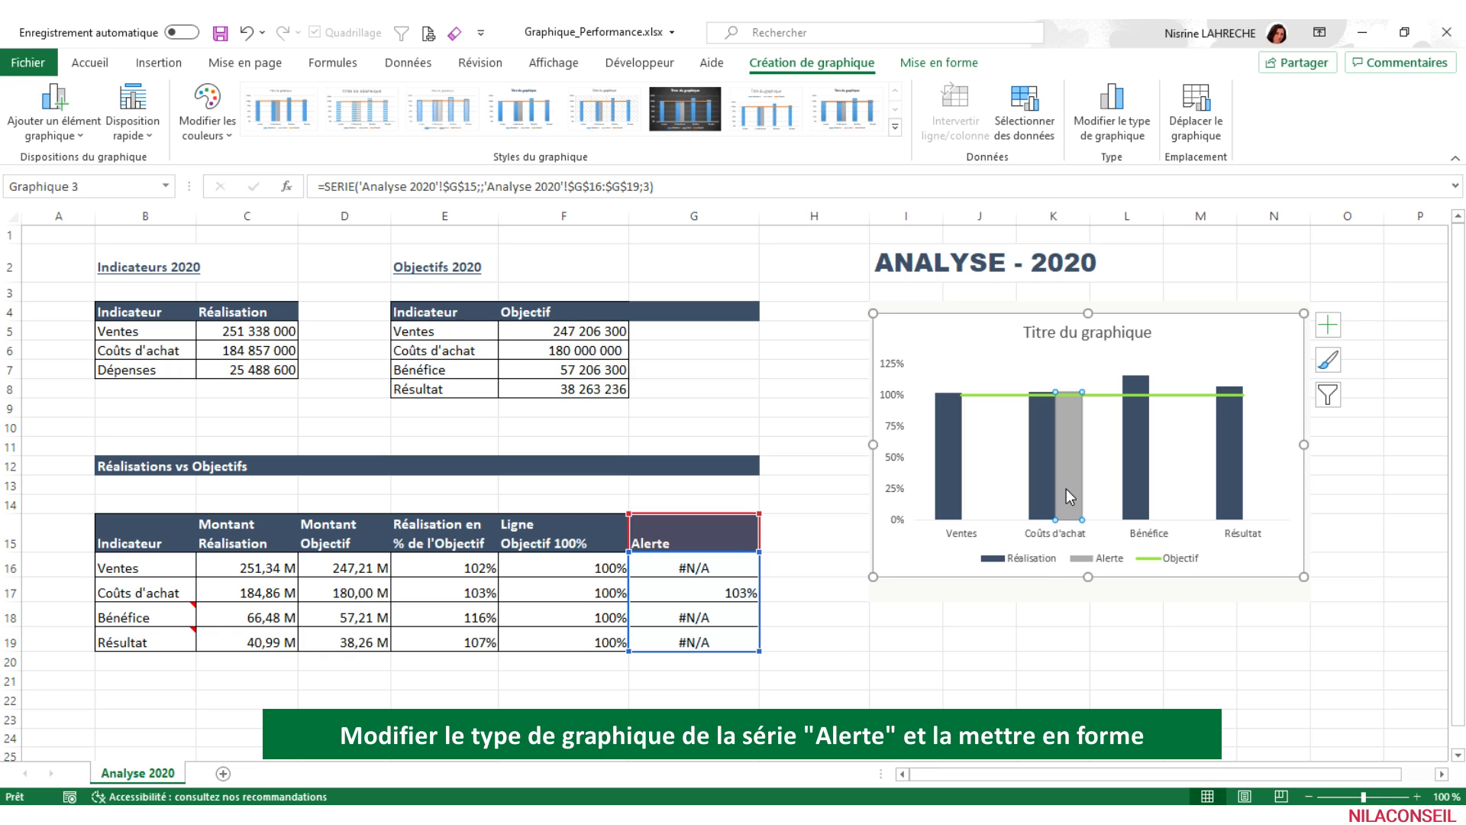
key("ctrl+1")
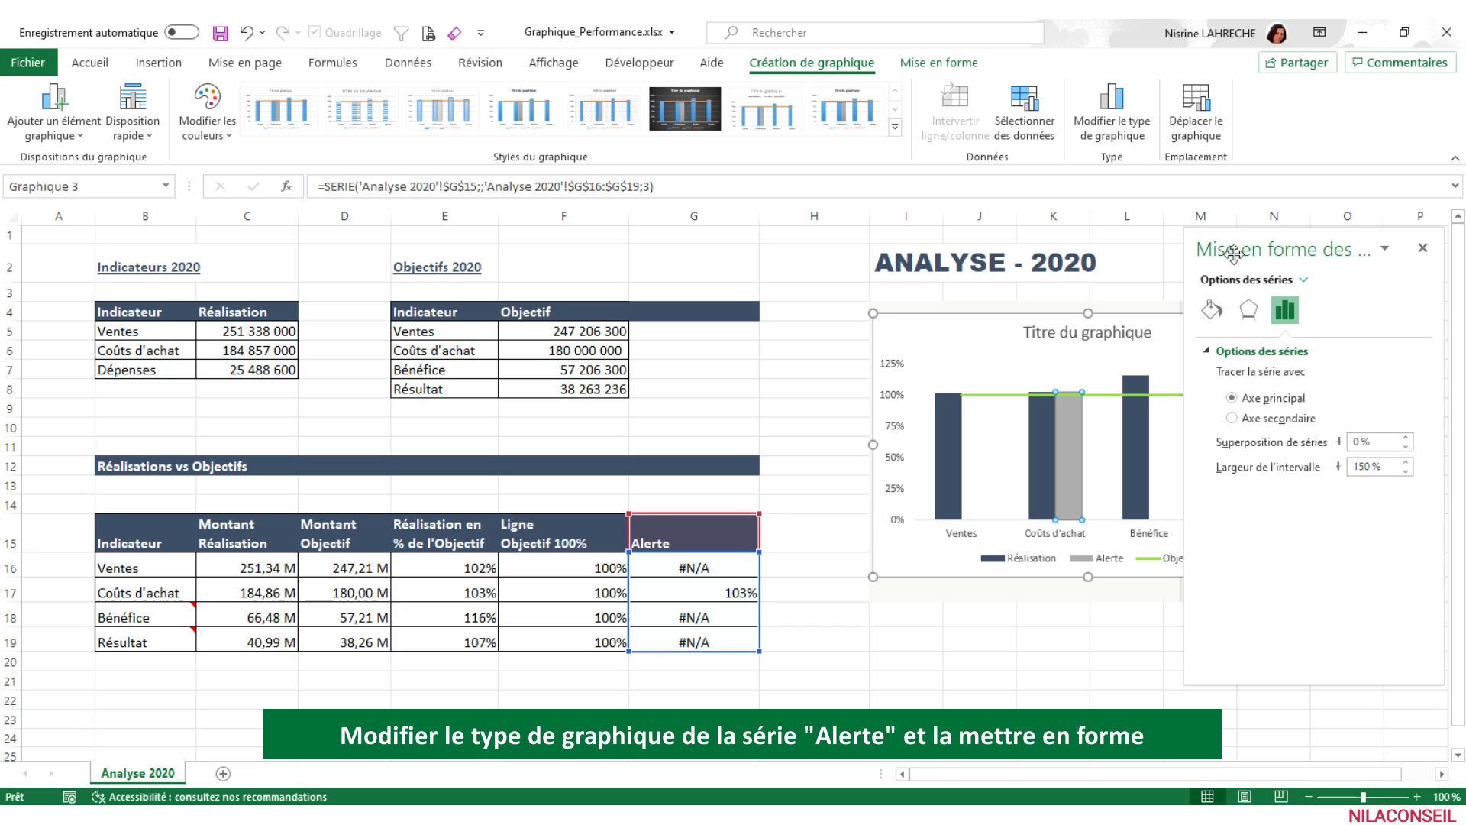
left_click(1374, 438)
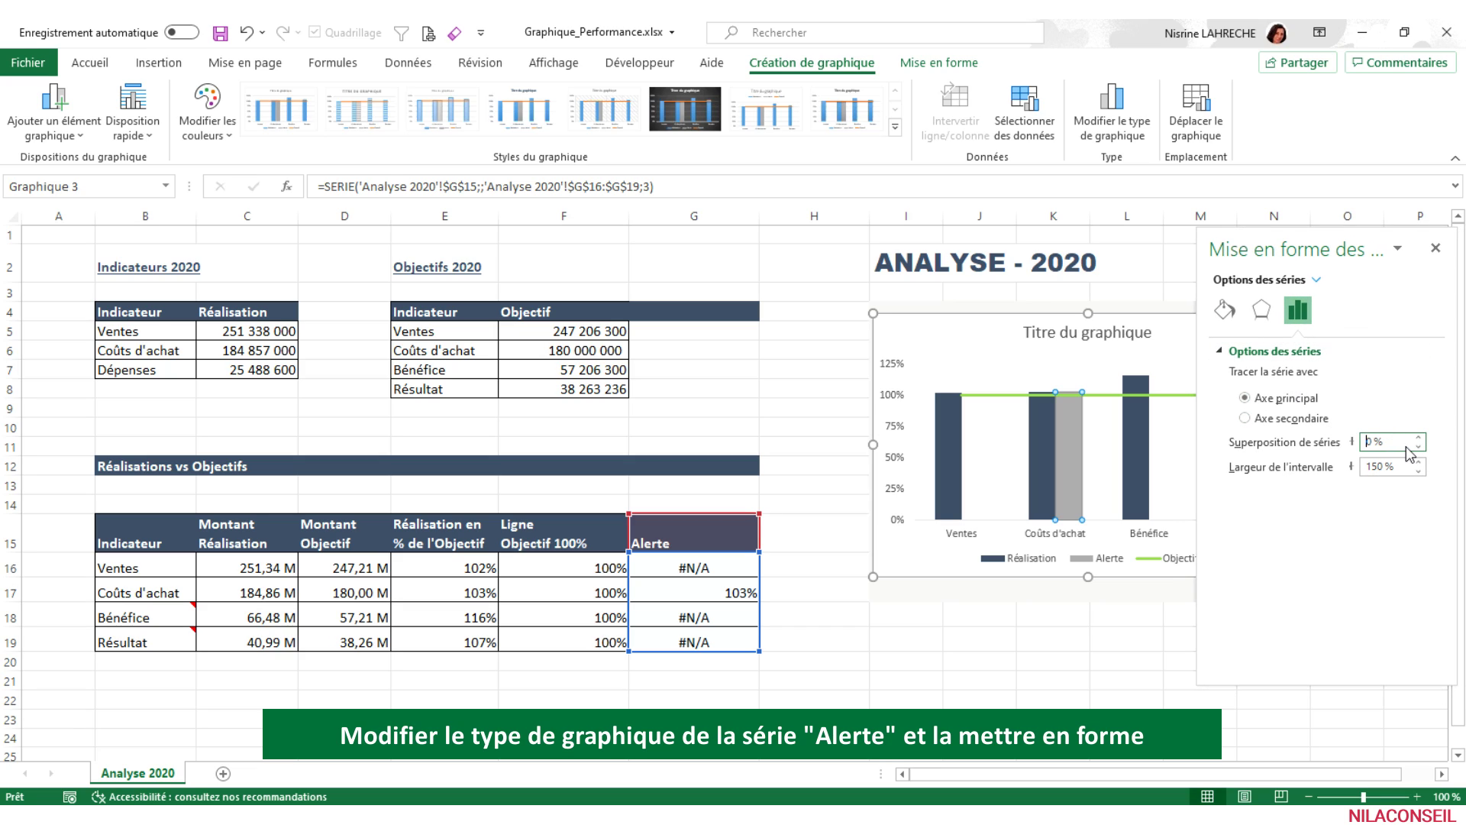
left_click_drag(1401, 441, 1360, 441)
type("100")
key("Return")
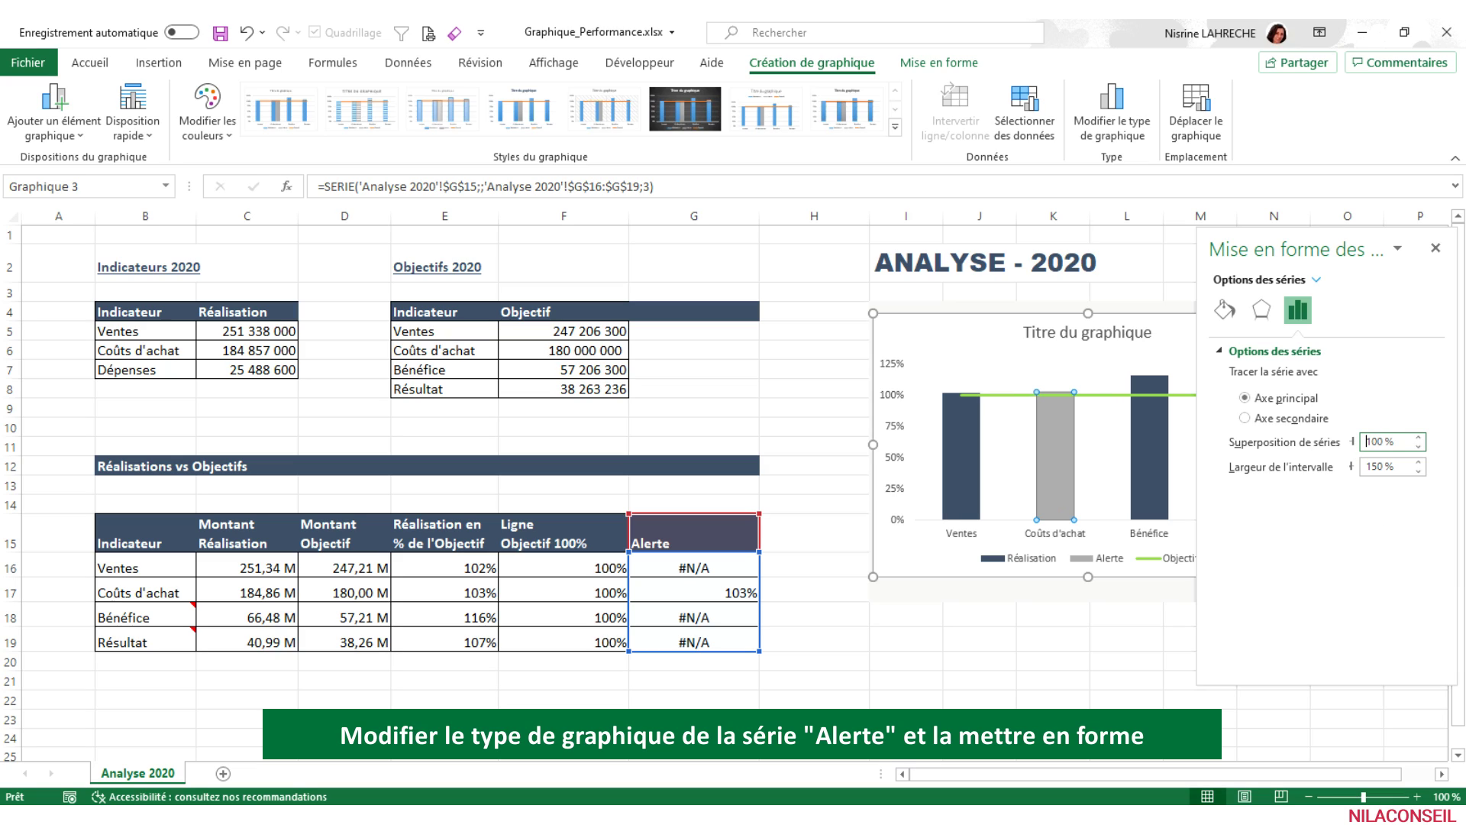
left_click_drag(1403, 466, 1363, 466)
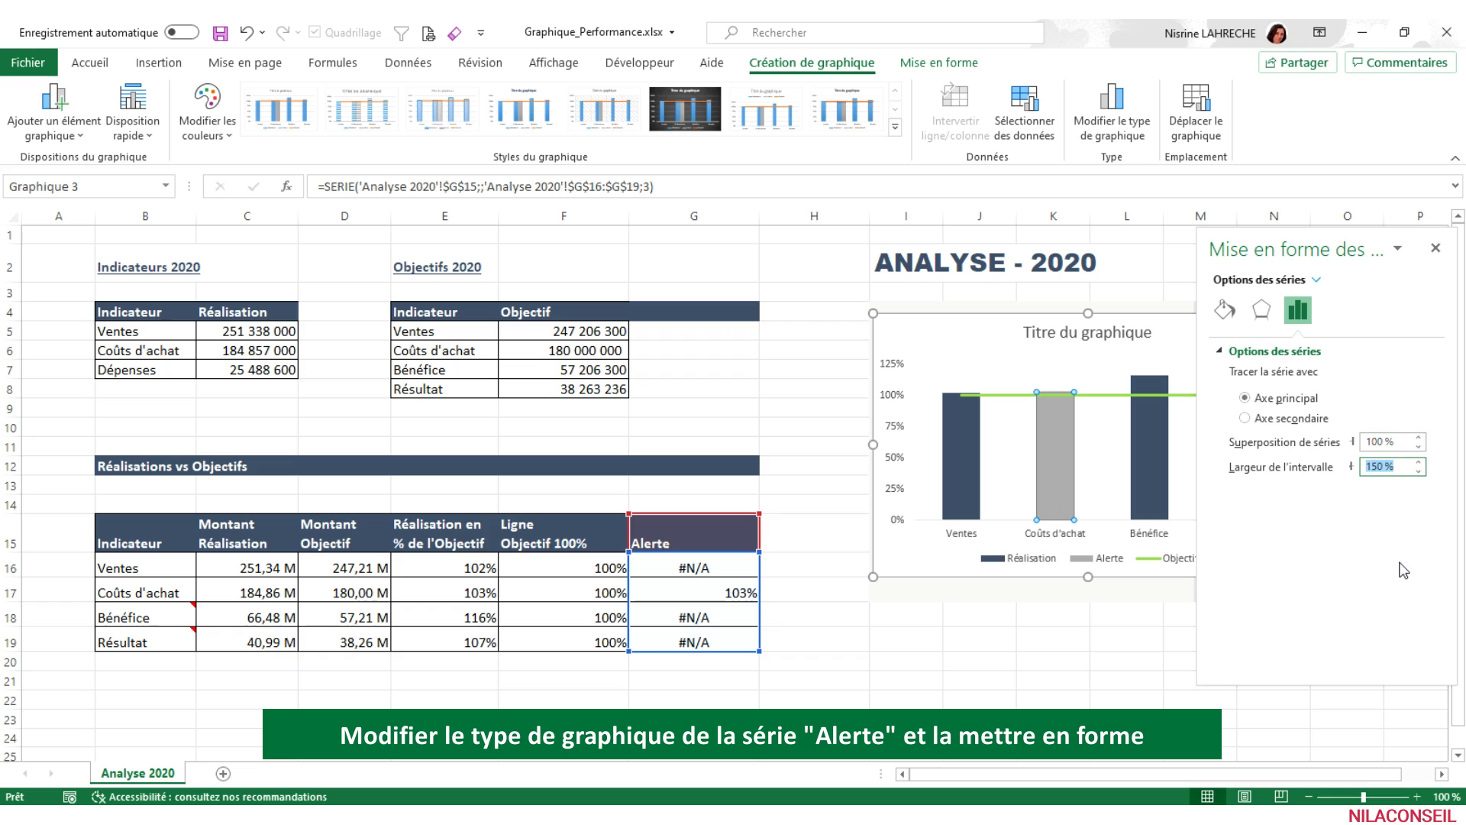
type("100")
key("Return")
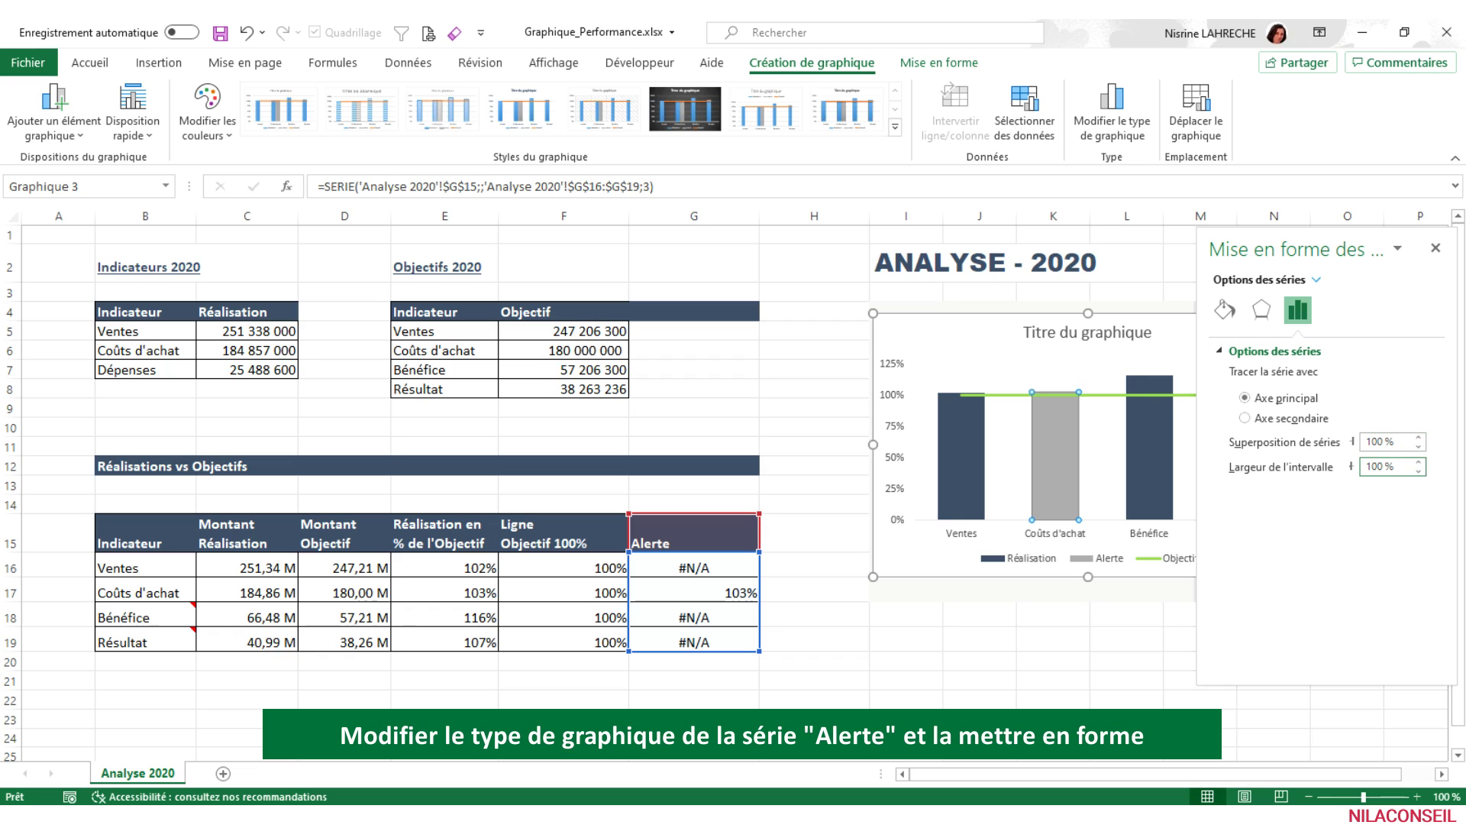
Remove the fill from the Alerte series columns.
left_click(1225, 310)
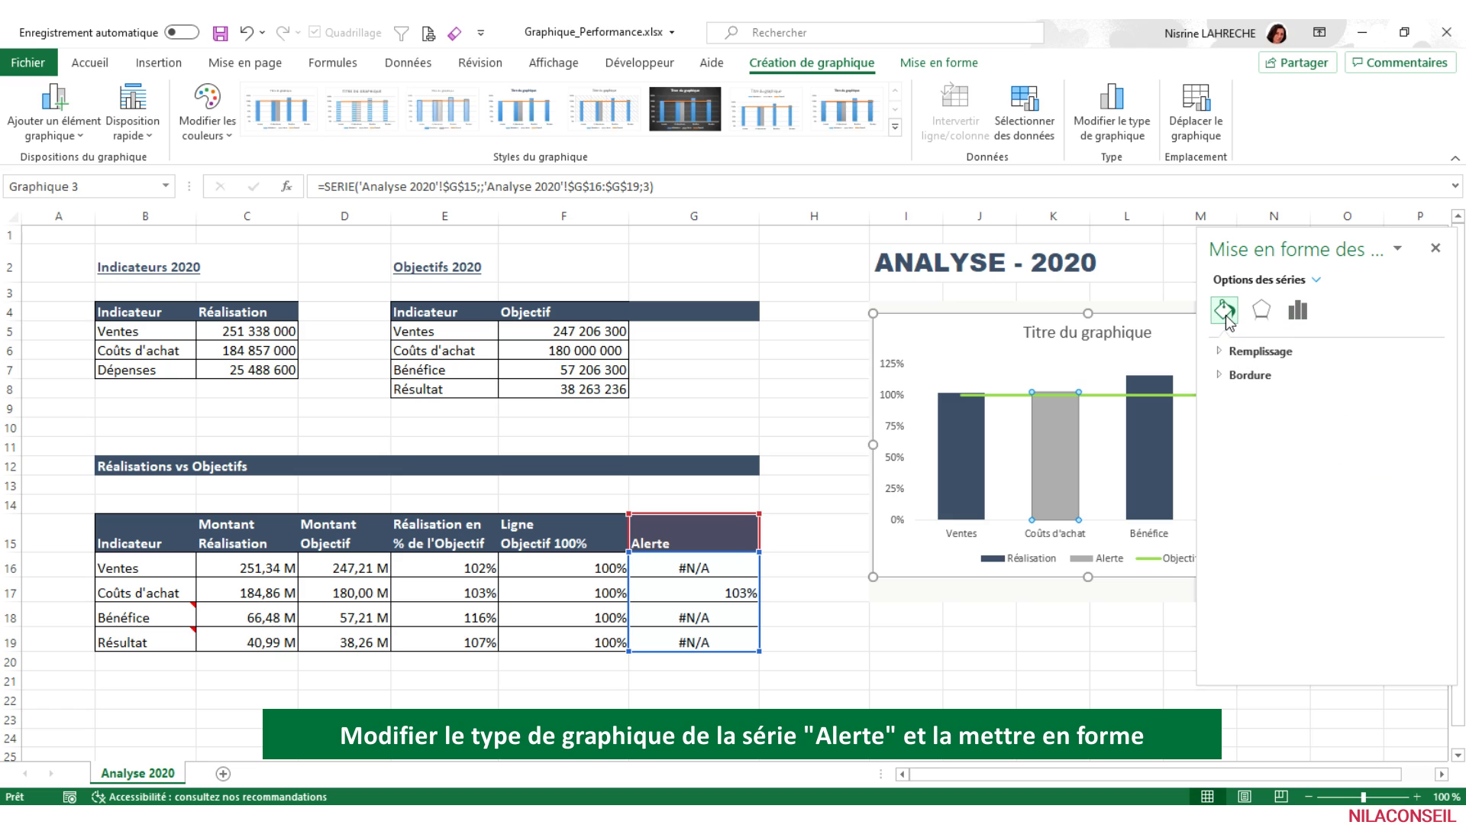
left_click(1221, 353)
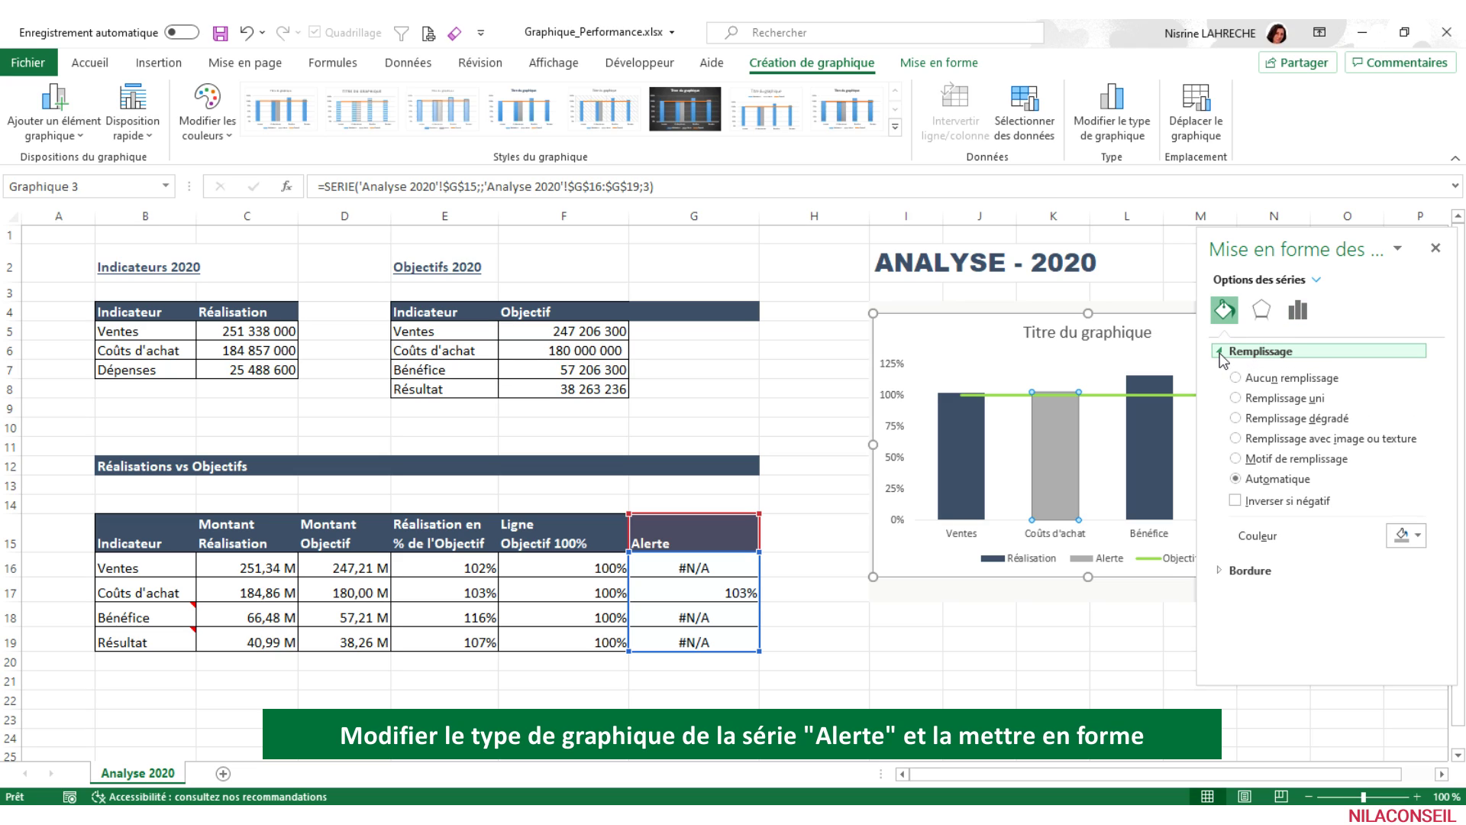
left_click(1238, 378)
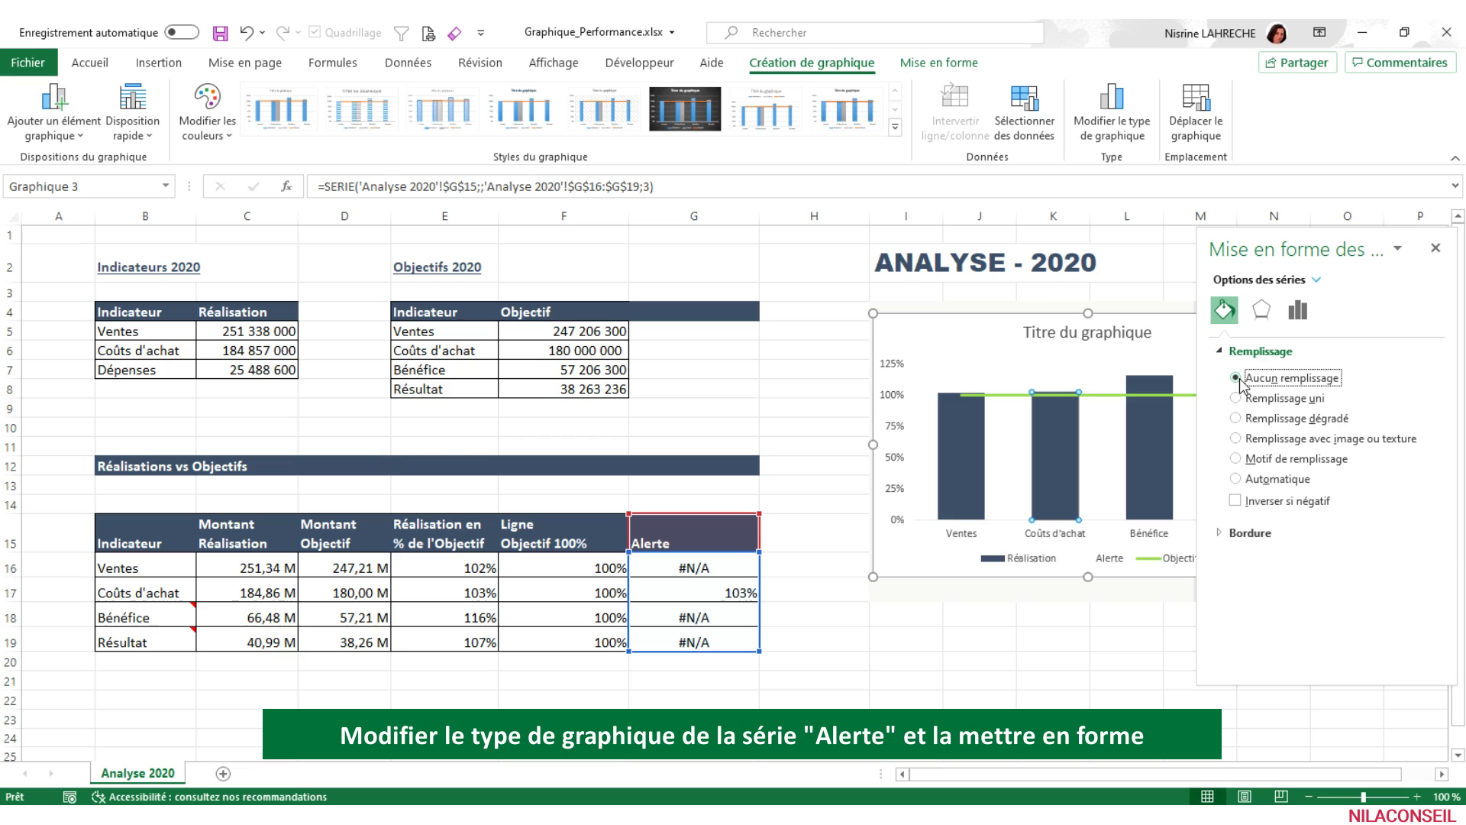
Give the Alerte series columns a solid dark red border 1.75 pt wide.
left_click(1223, 535)
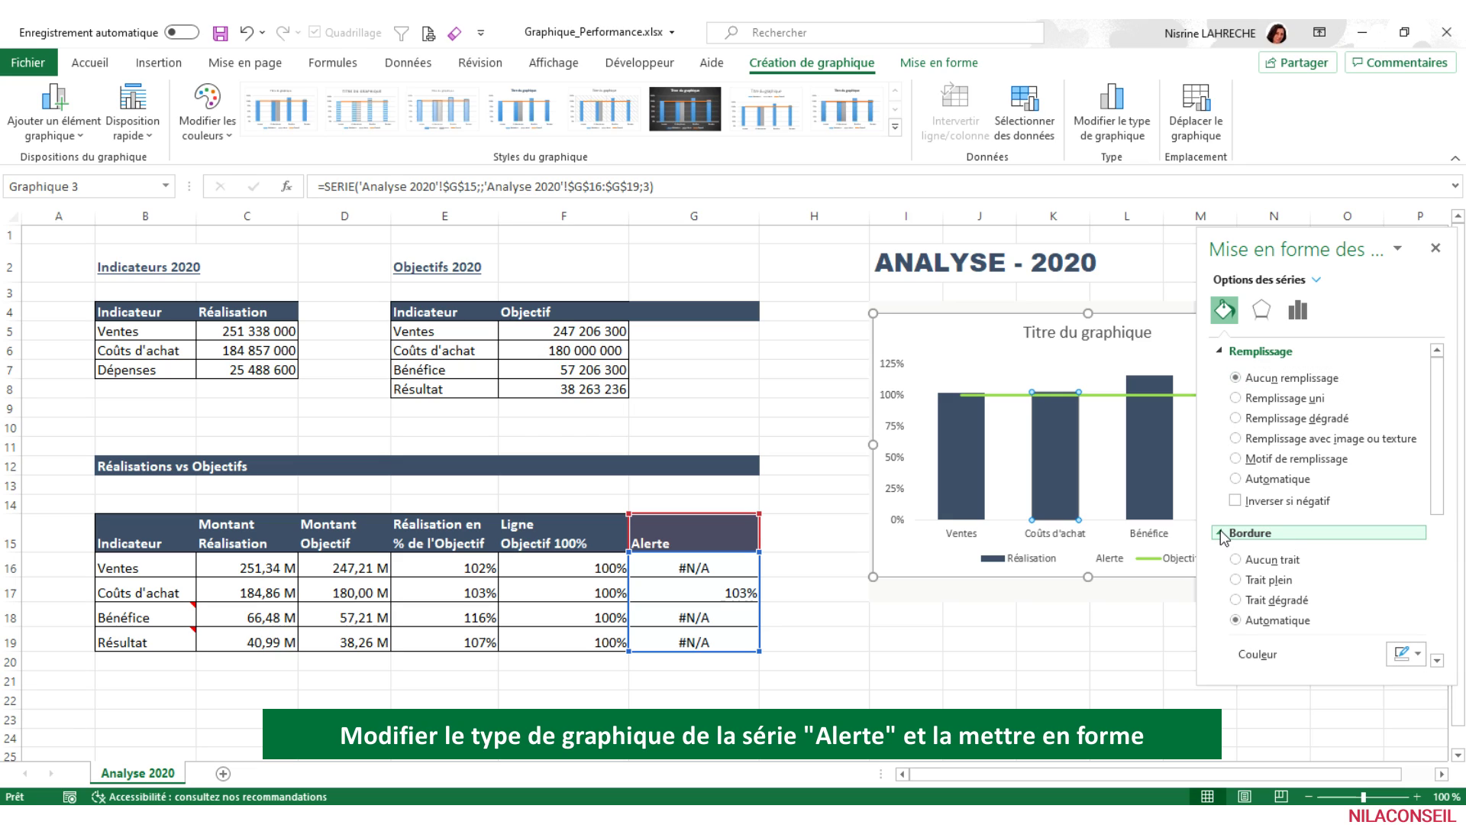
scroll(1433, 501, "down", 5)
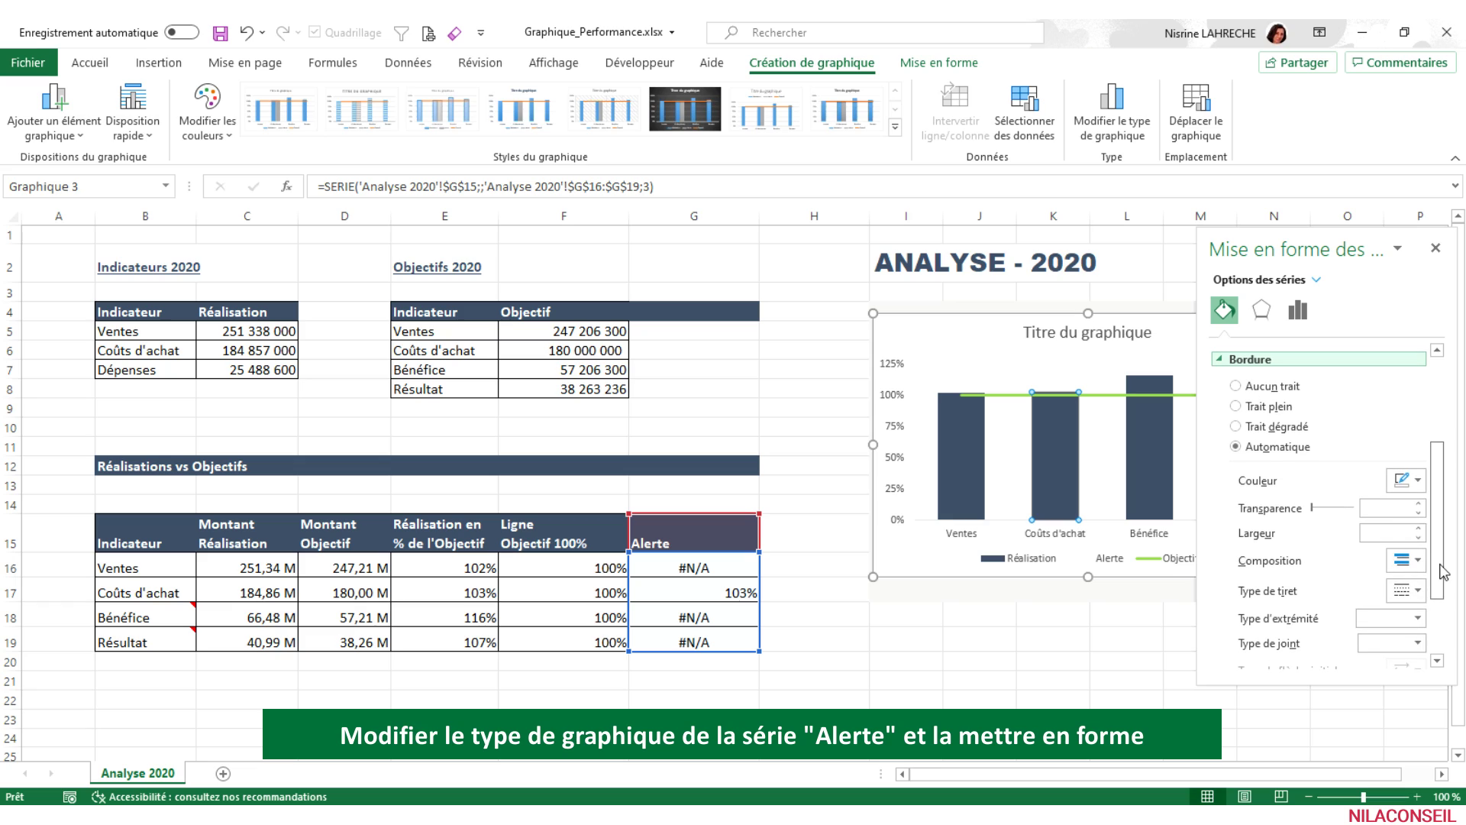
left_click(1252, 407)
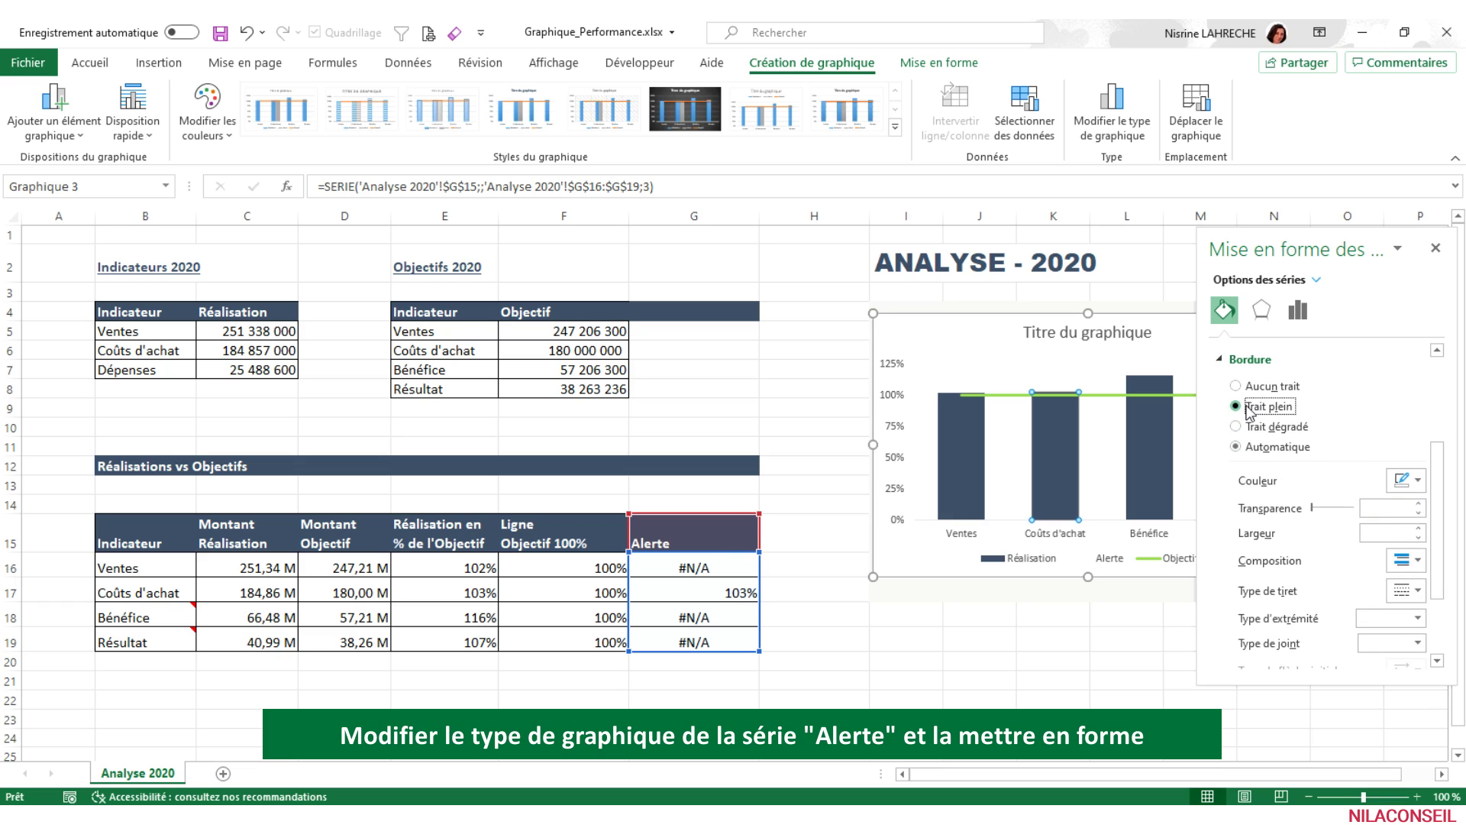
left_click(1417, 481)
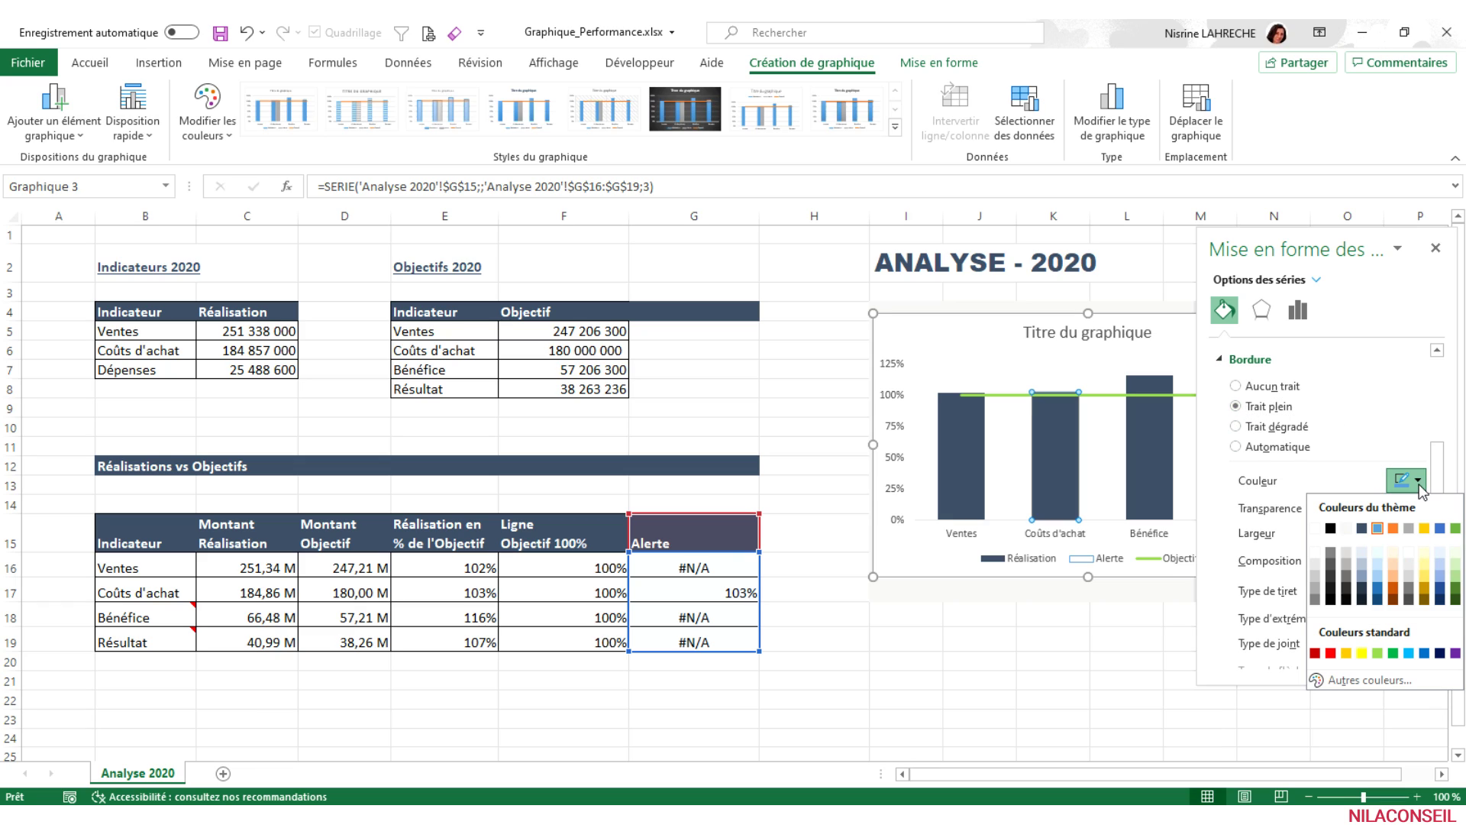
left_click(1315, 653)
left_click(1420, 528)
left_click(1420, 531)
left_click(1420, 529)
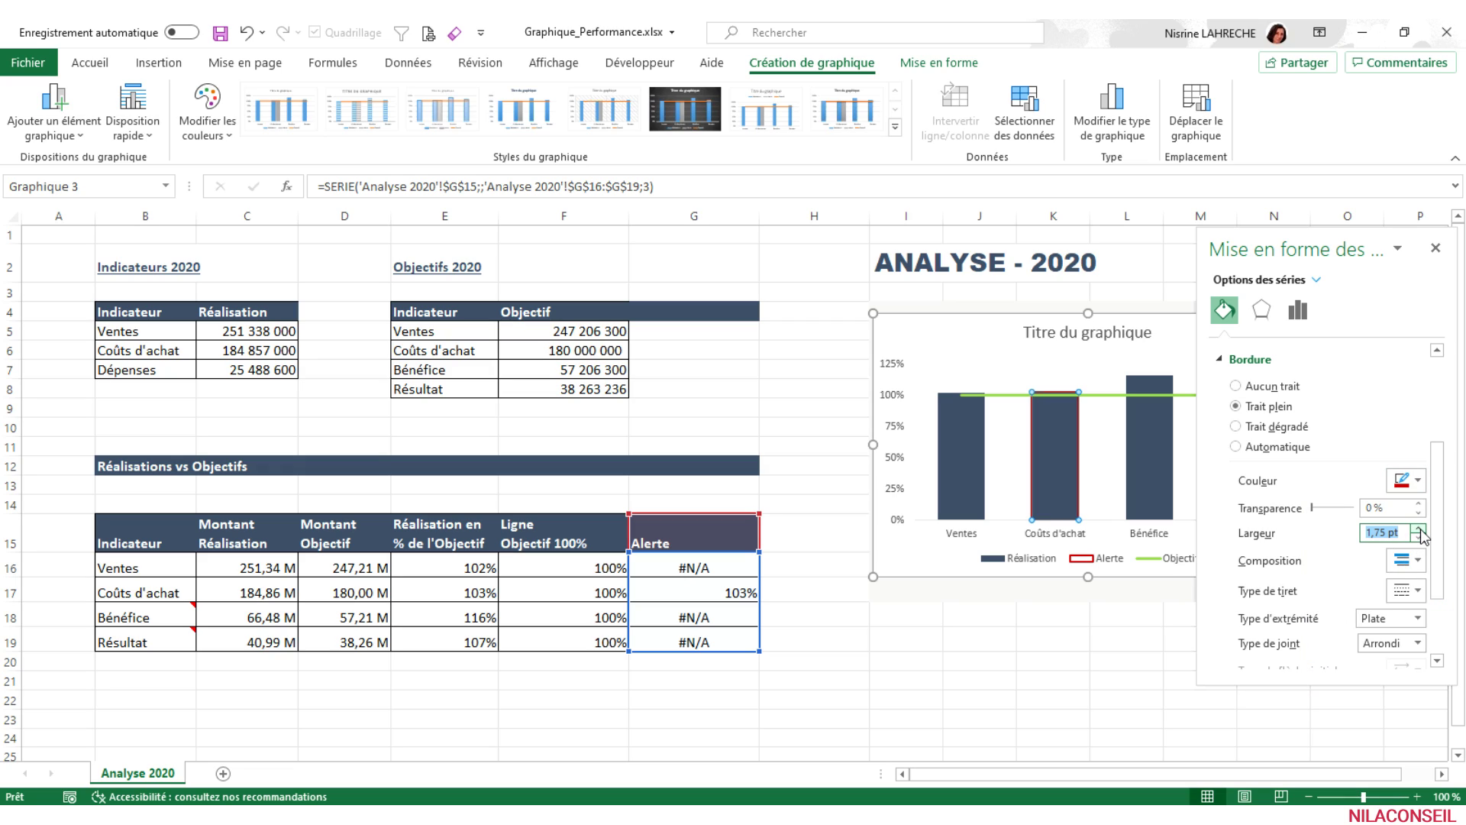
left_click(1436, 247)
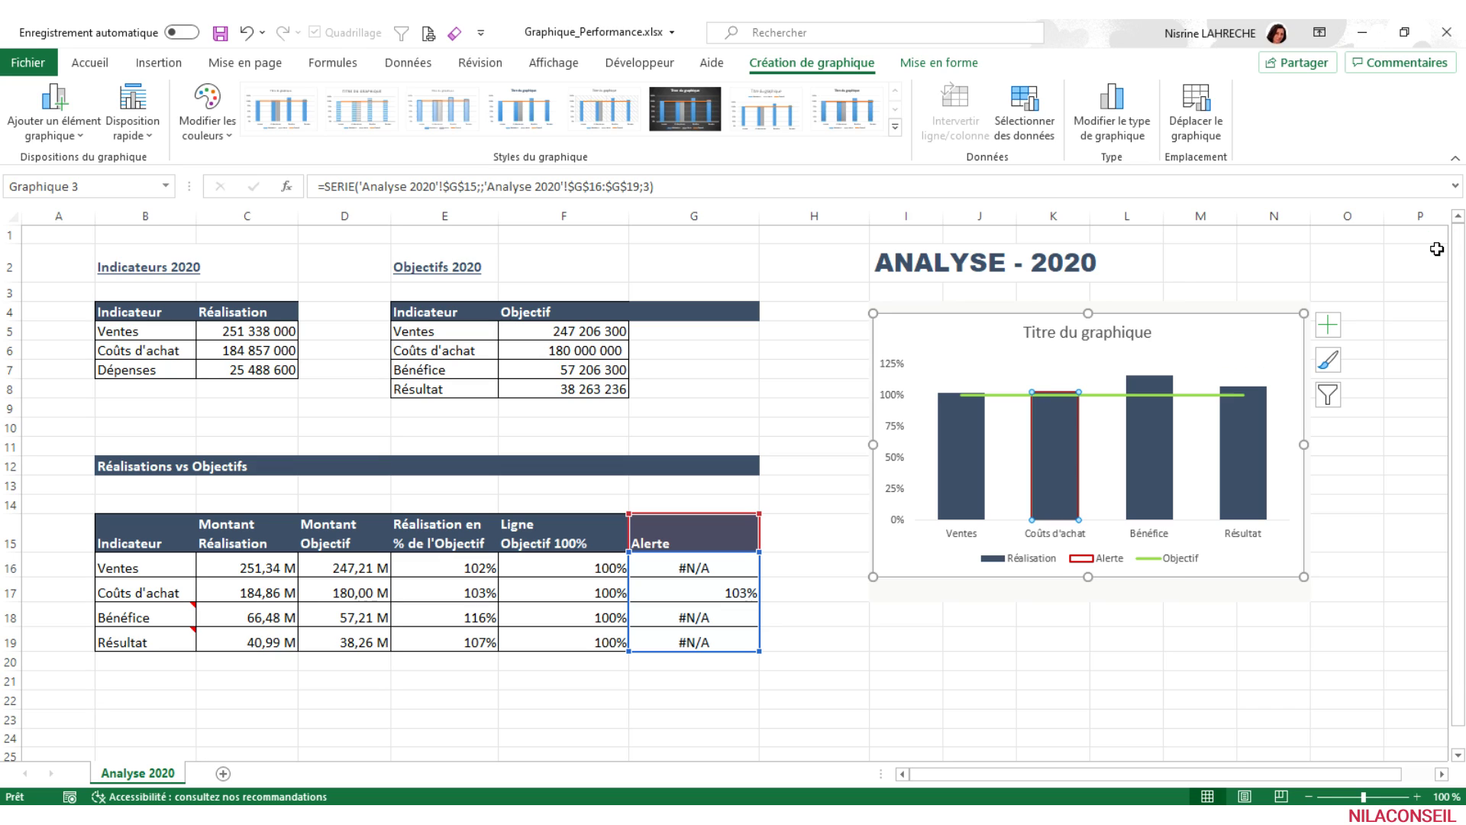
left_click(1101, 621)
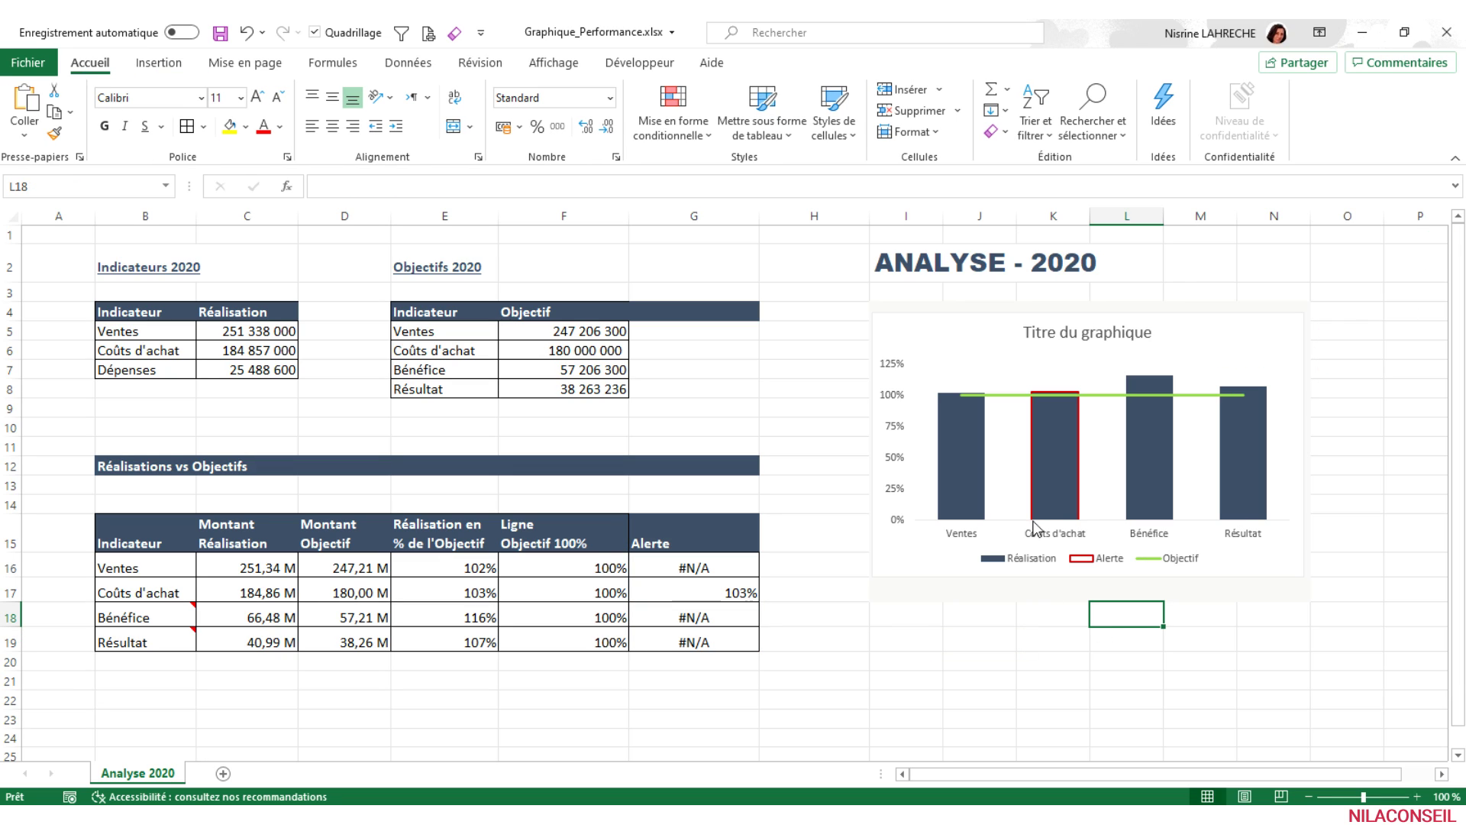
Delete the Alerte entry from the chart legend.
left_click(1088, 561)
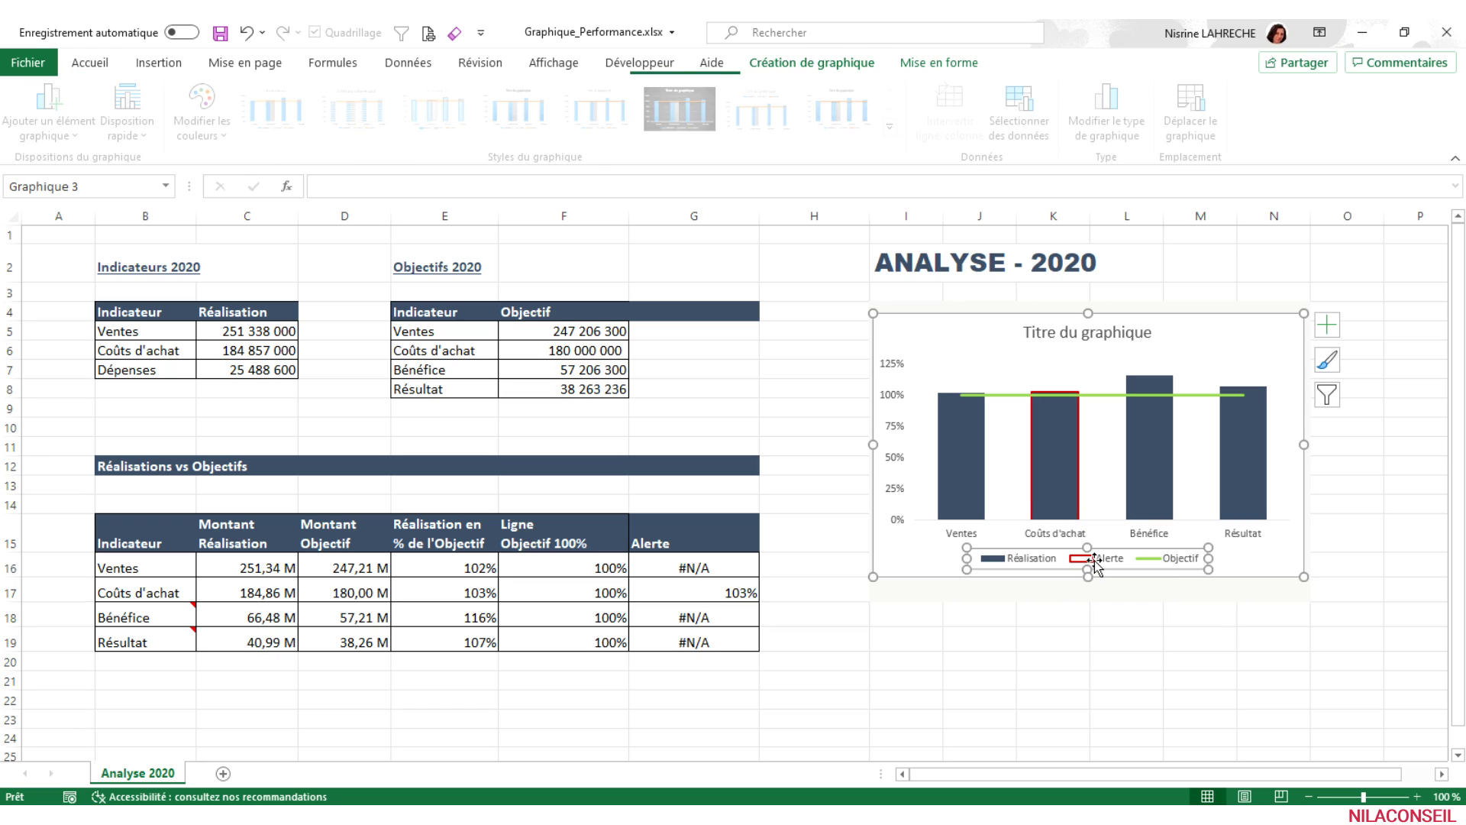
left_click(1085, 561)
key("Delete")
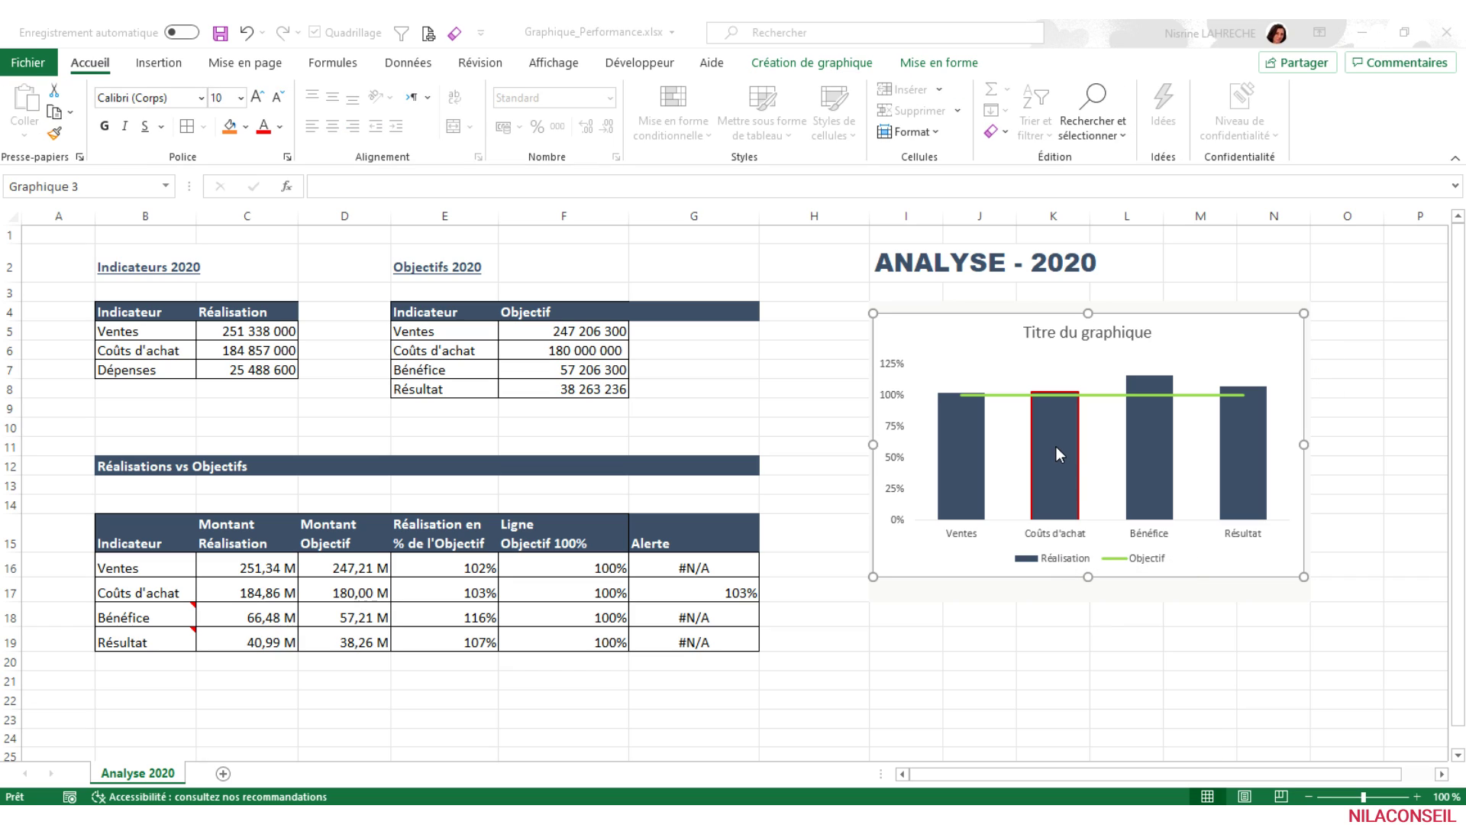
Test the alert by setting the Coûts d'achat target in F6 to 190000000, and undo the change.
double_click(604, 354)
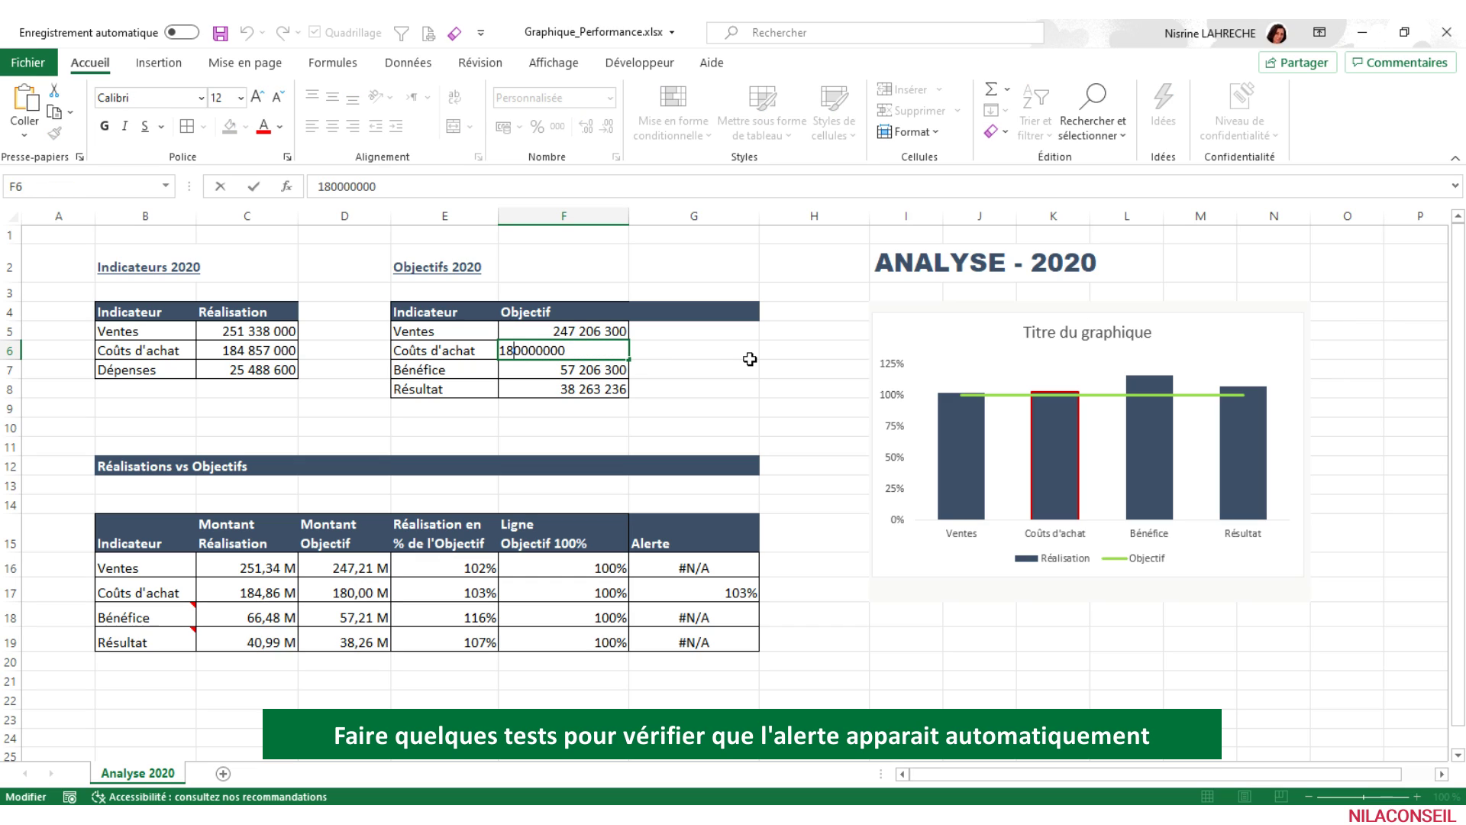
key("Return")
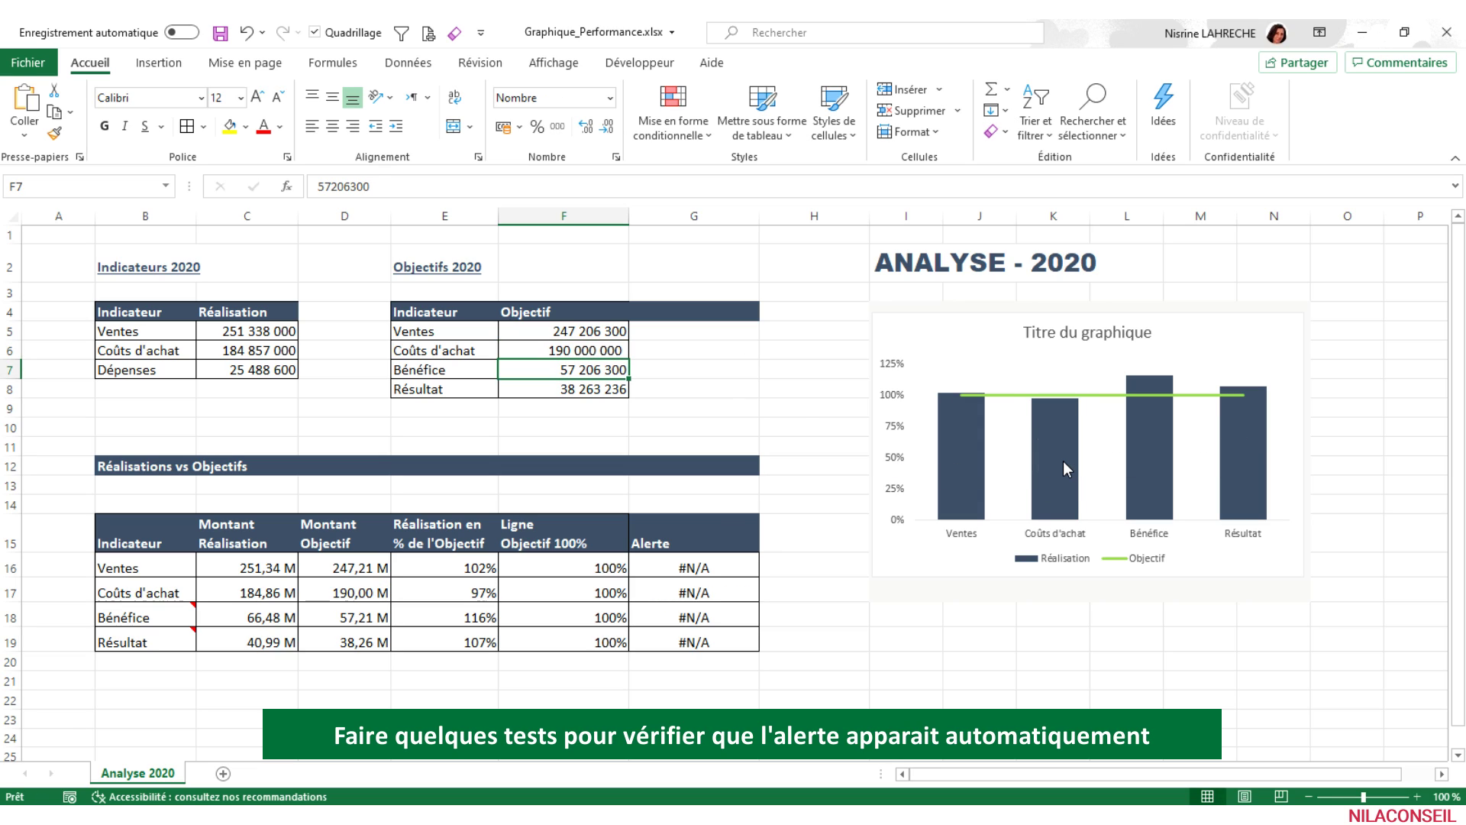
mouse_move(1063, 462)
key("ctrl+z")
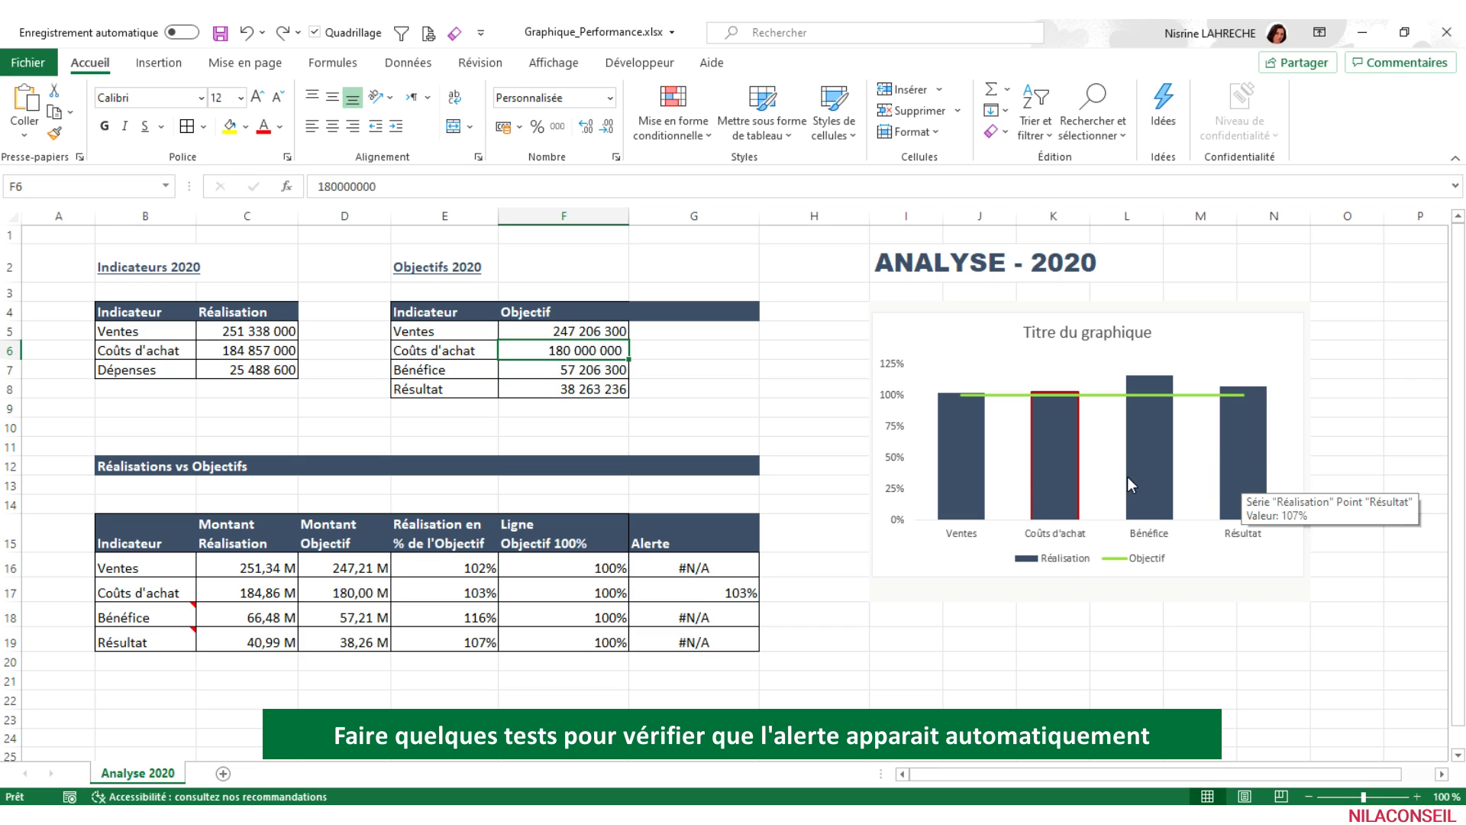
Test the Résultat alert by setting its target in F8 to 42263236.
left_click(592, 389)
double_click(592, 389)
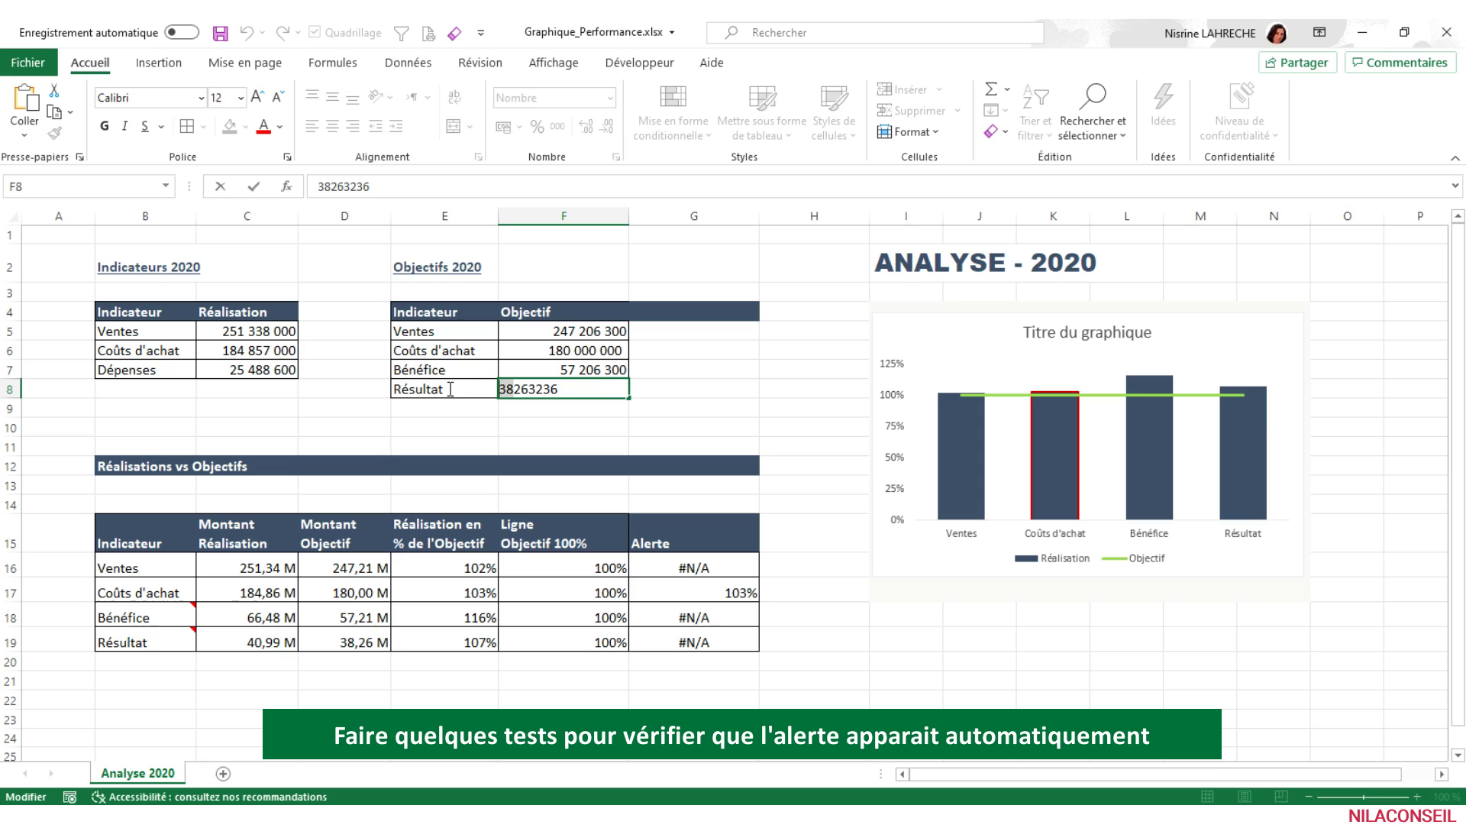
type("42")
key("Delete")
key("Delete")
key("Return")
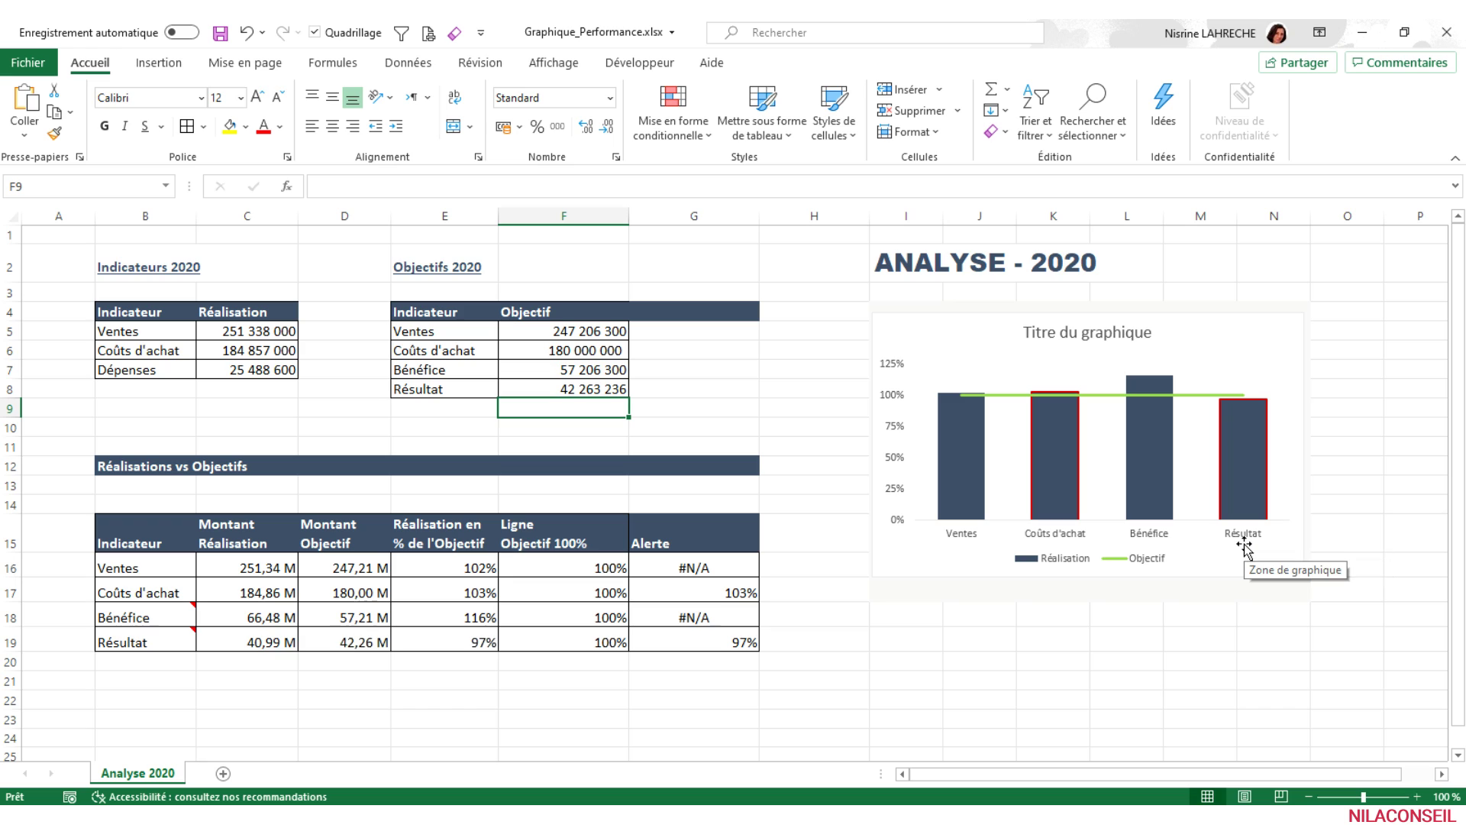
Undo the test change to the Résultat target in F8.
key("ctrl+z")
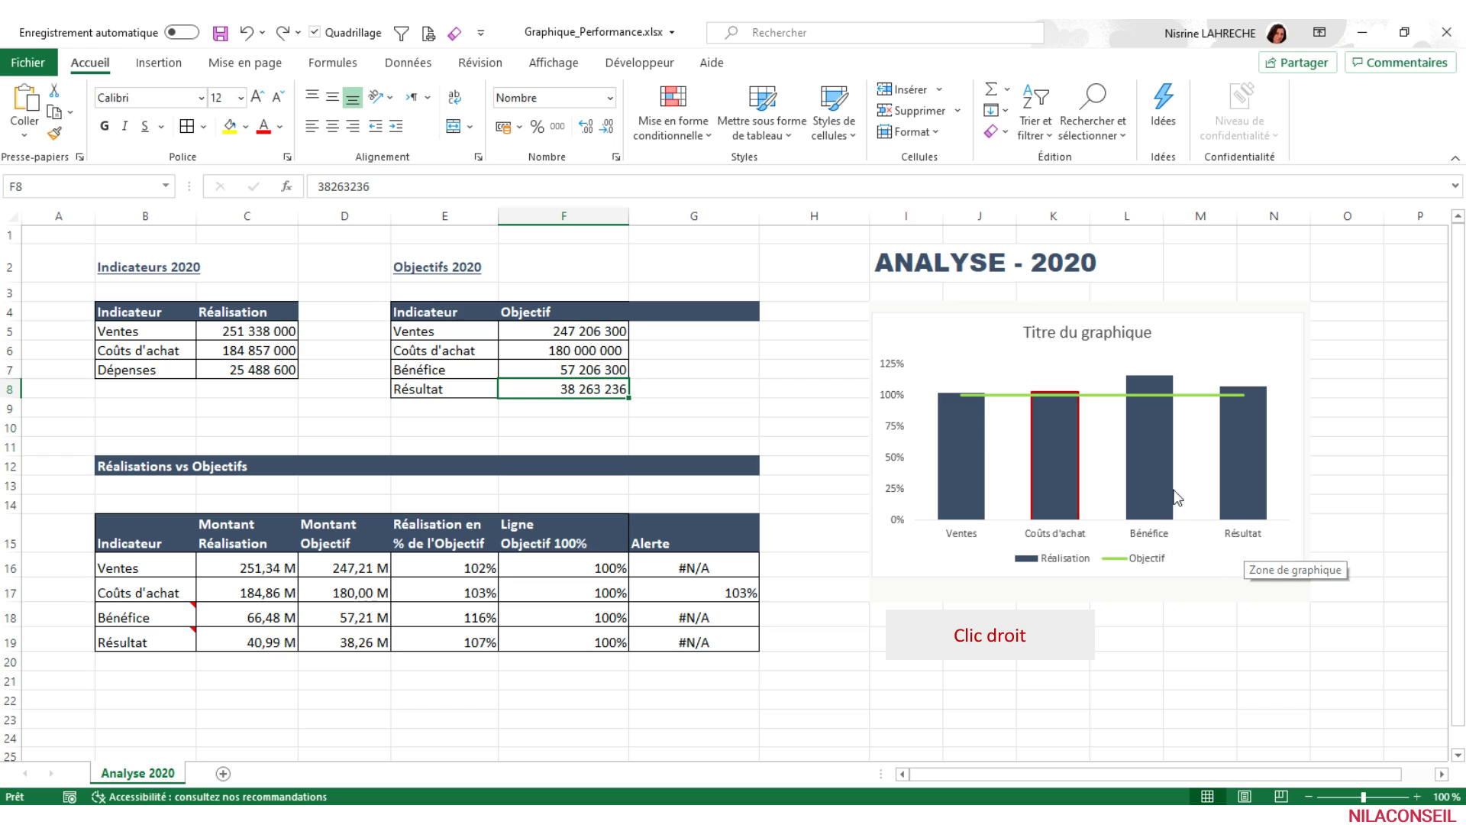
Add data labels to the Réalisation series columns in the chart.
right_click(1151, 452)
right_click(1151, 452)
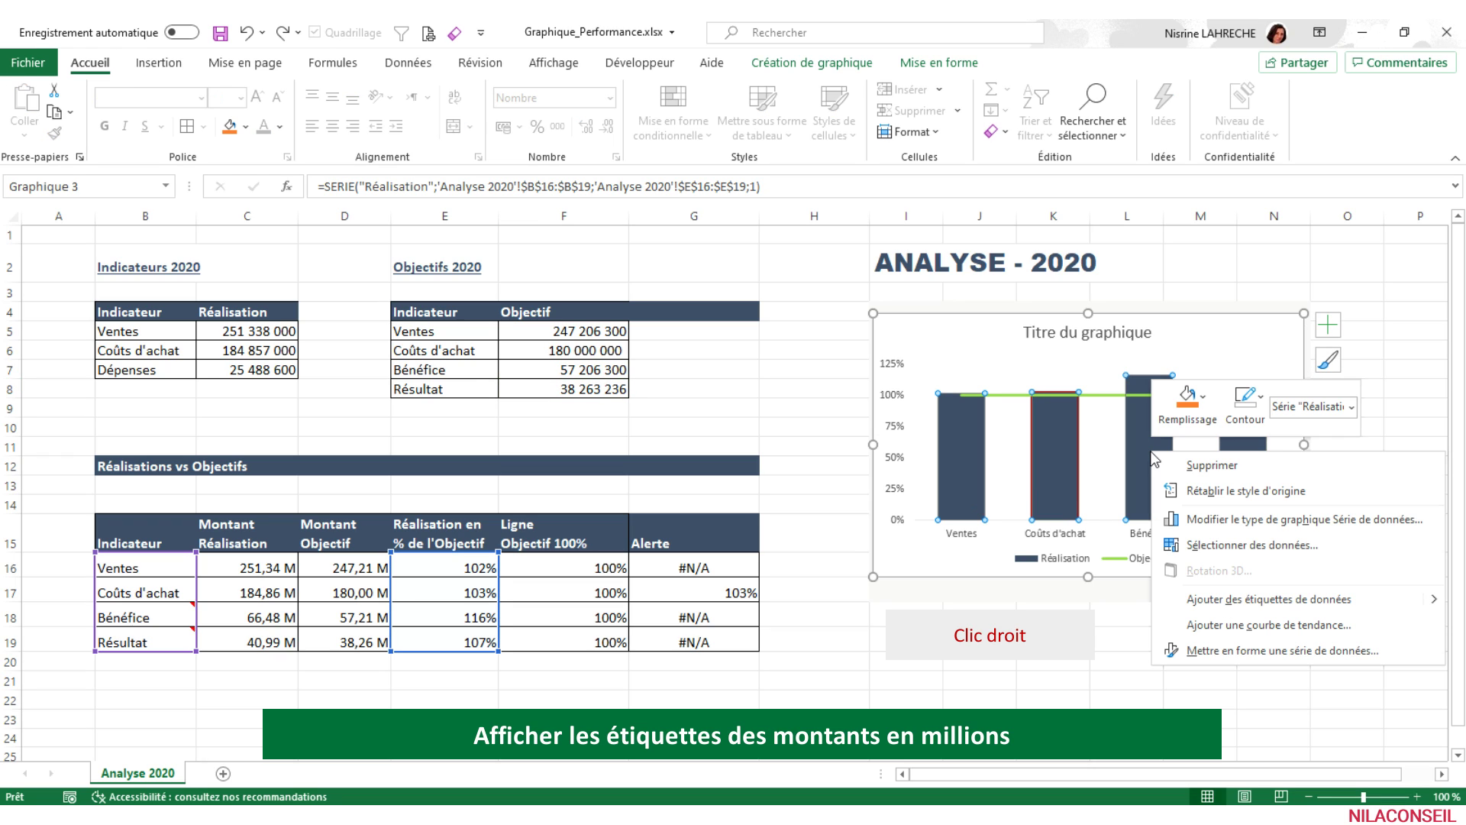
left_click(1214, 599)
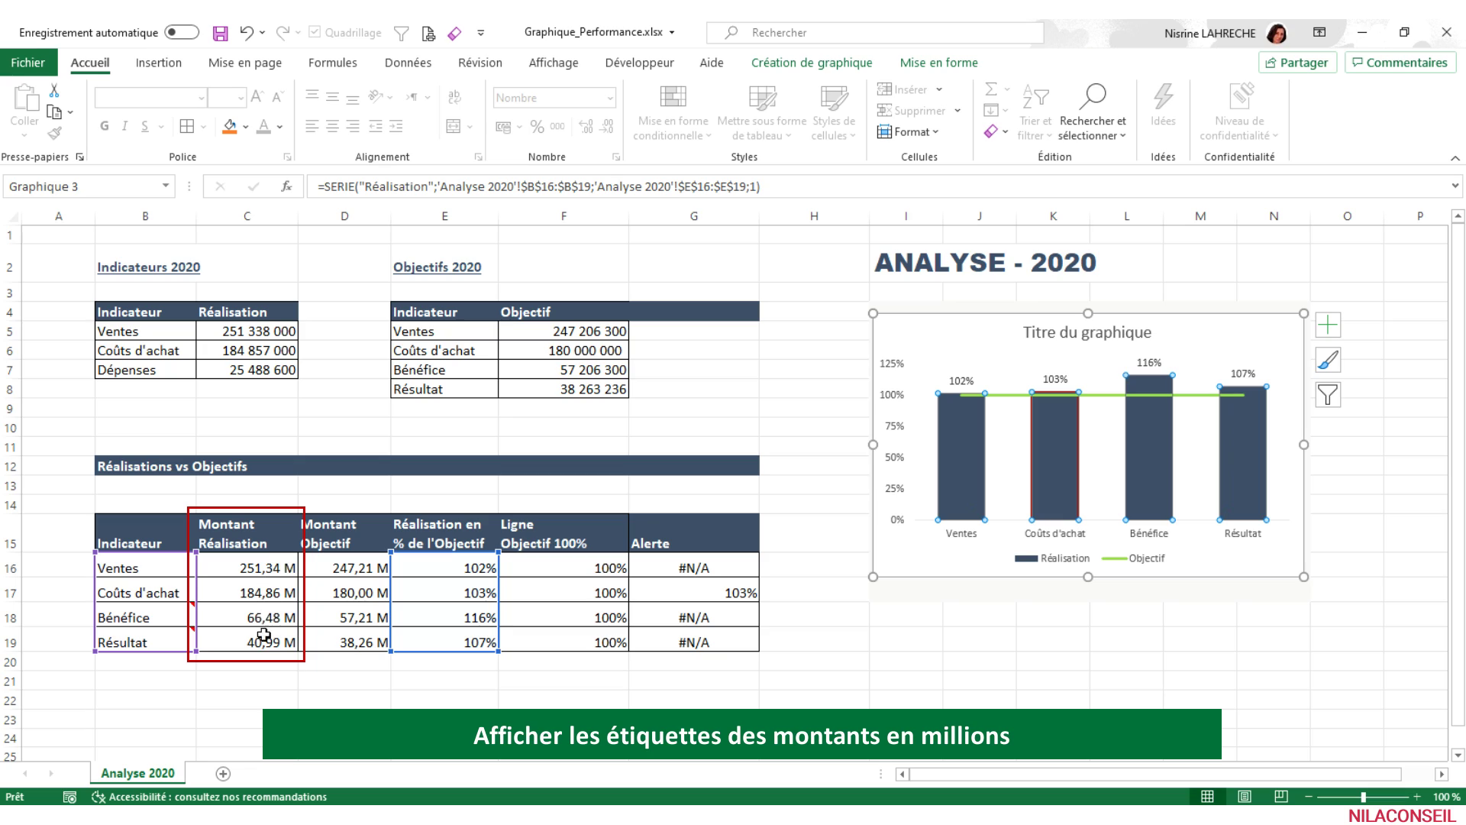
Include the Montant Réalisation amounts from cells C16:C19 in the Réalisation data labels.
left_click(964, 382)
key("ctrl+1")
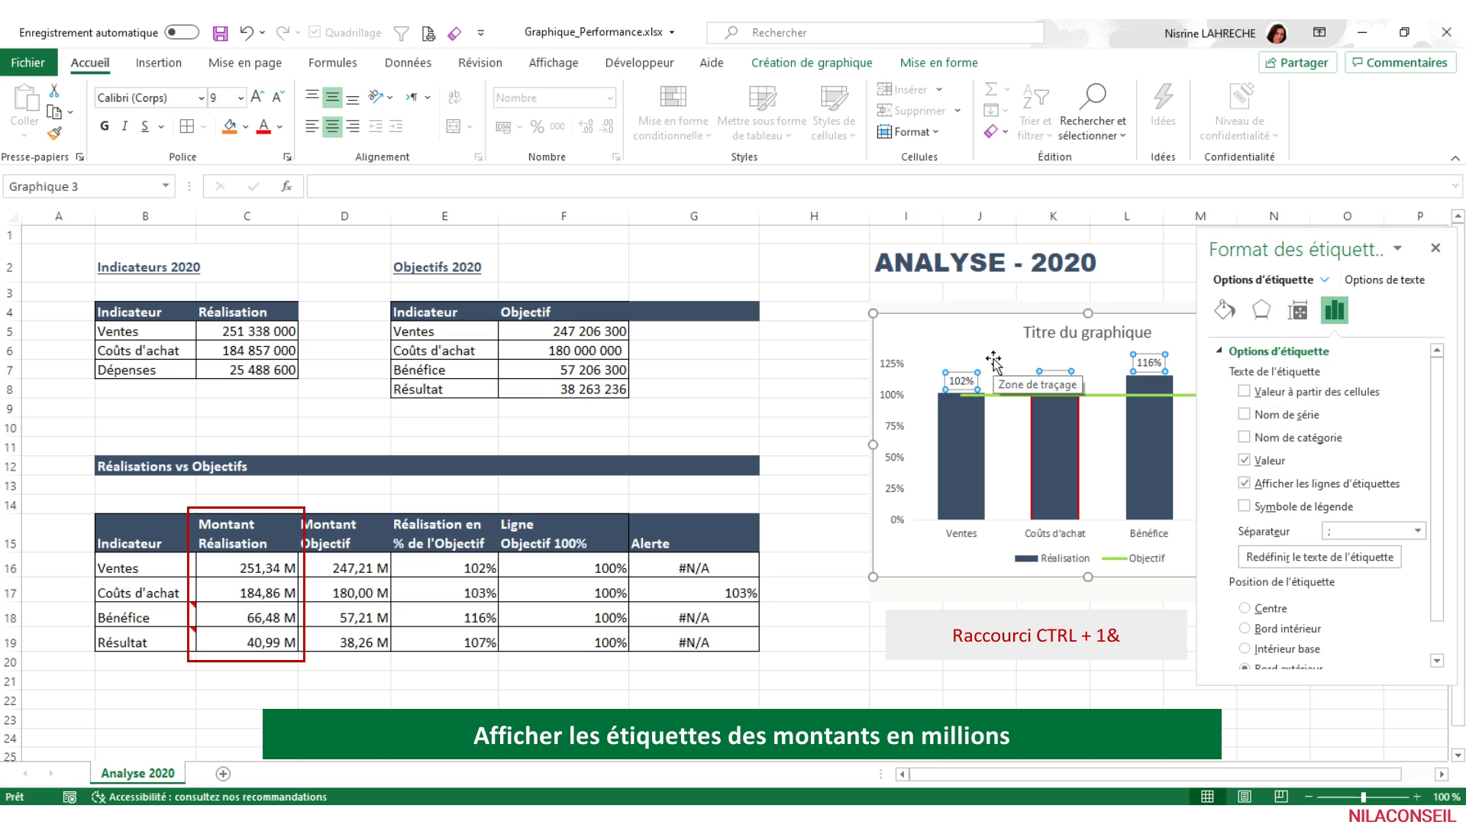
left_click(1244, 392)
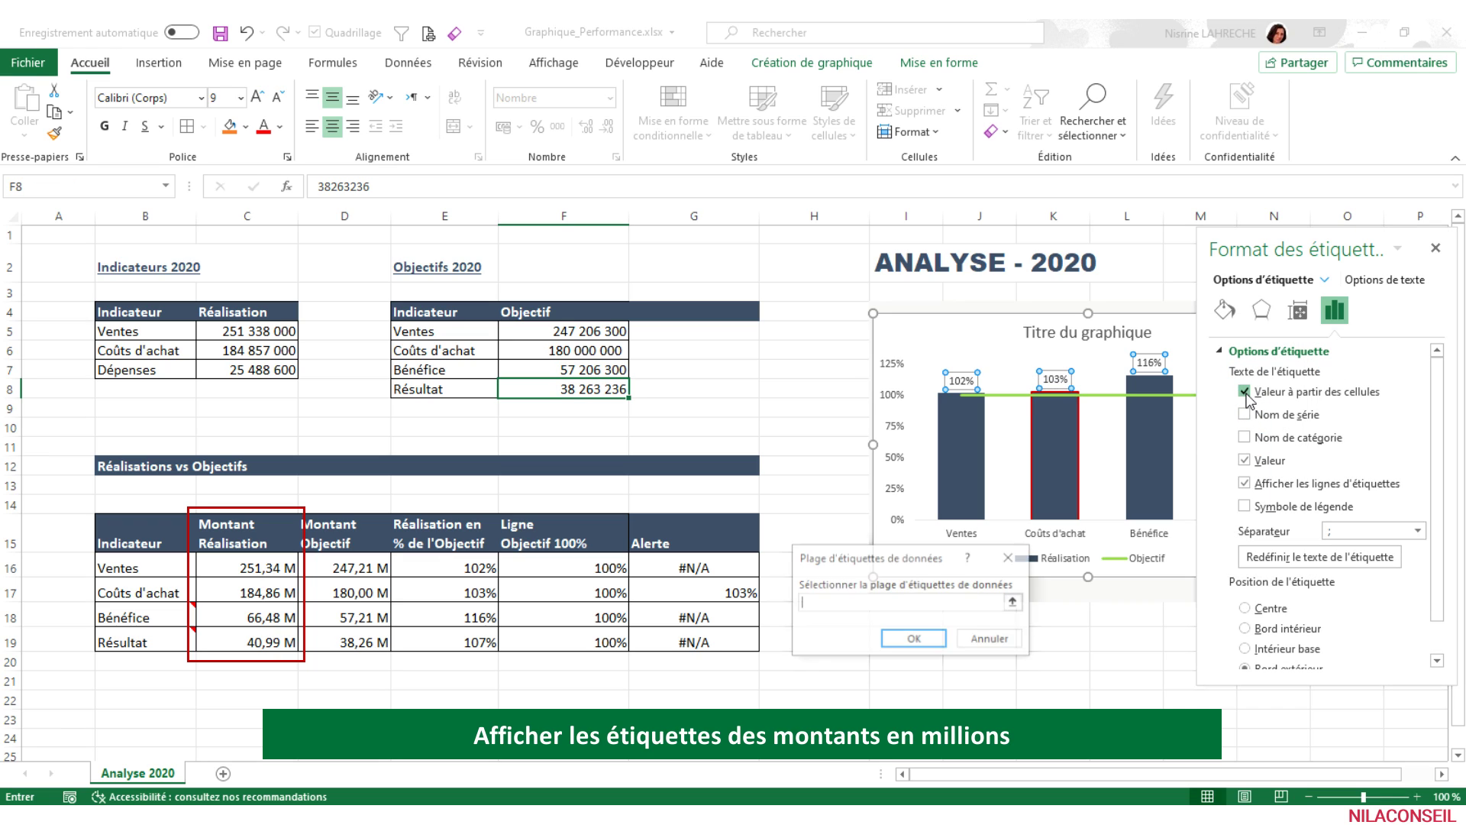
left_click_drag(905, 573, 877, 531)
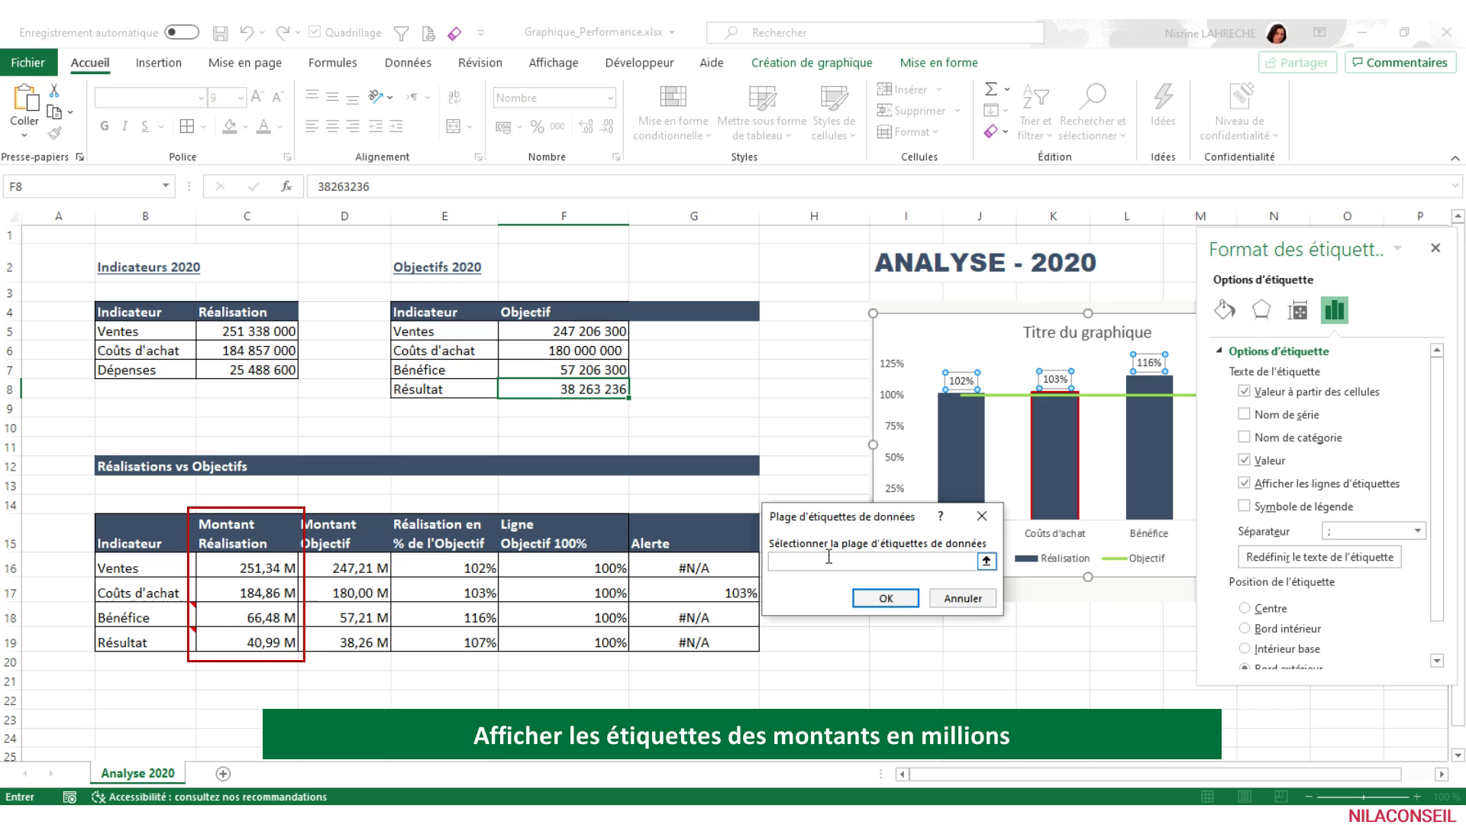
left_click_drag(292, 579, 297, 645)
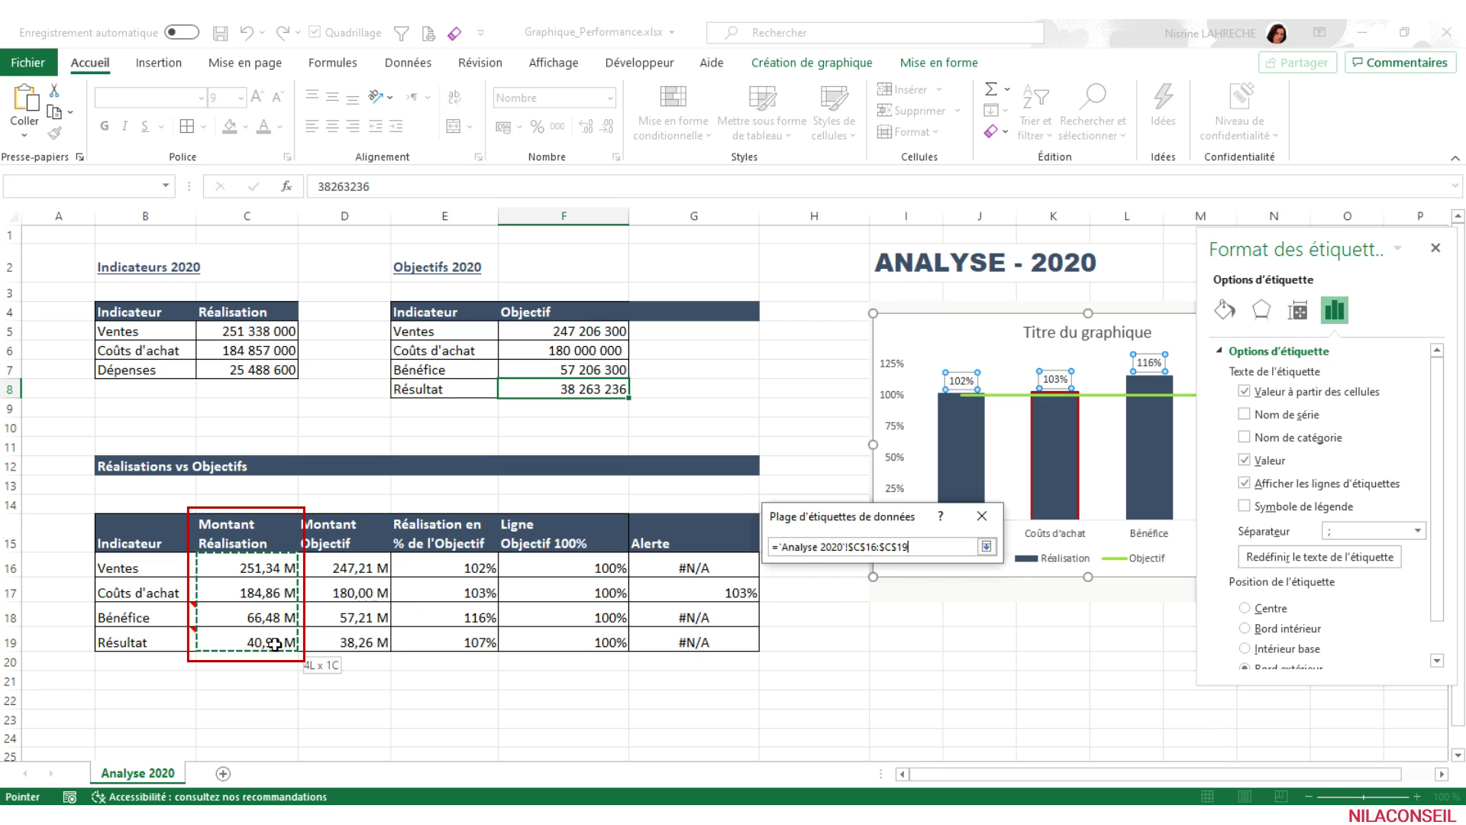
left_click(885, 598)
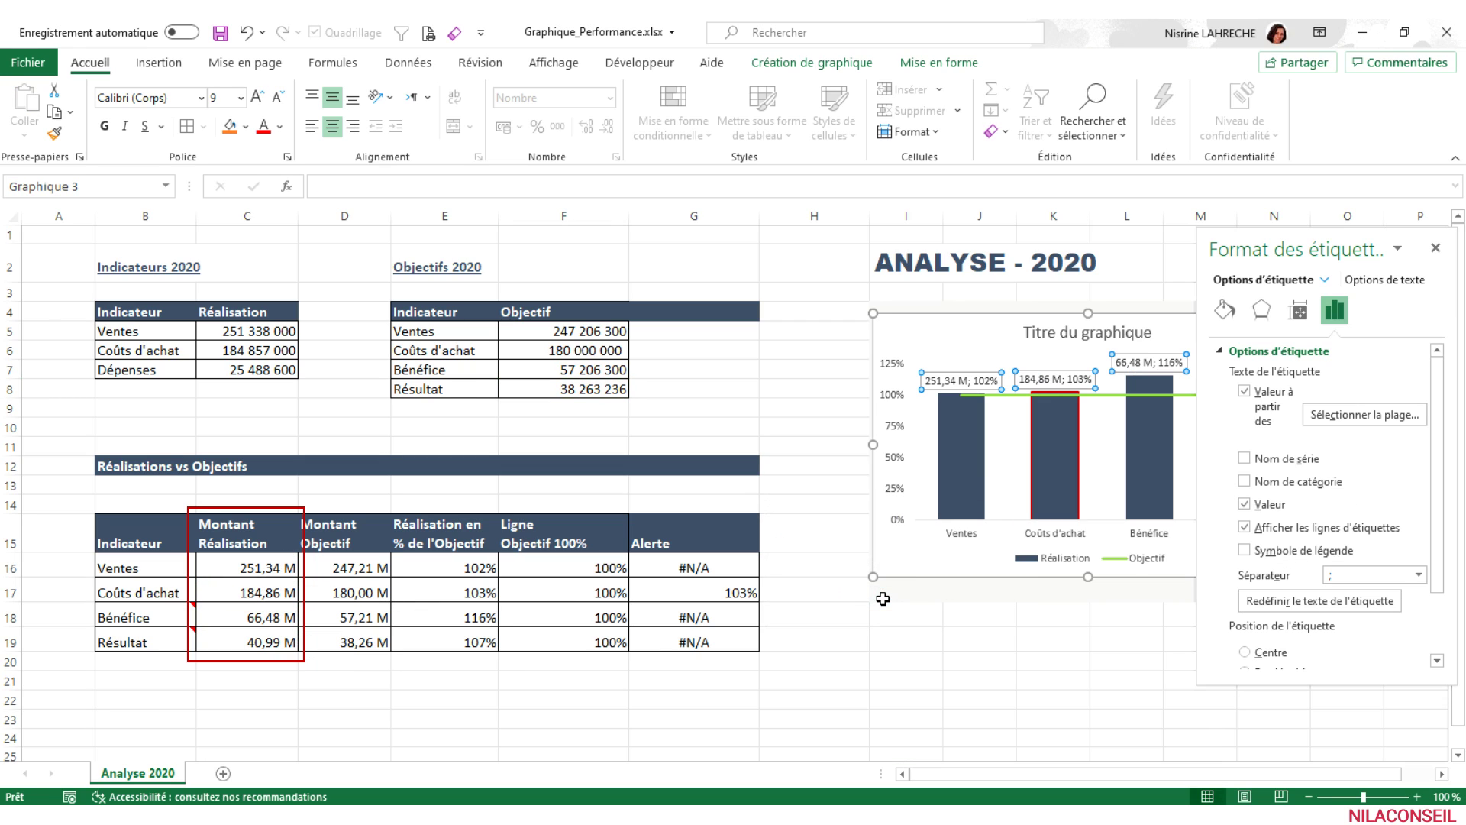
Remove the percentage value from the Réalisation data labels, keeping only the cell-range amounts, and close the label formatting options.
left_click(1244, 504)
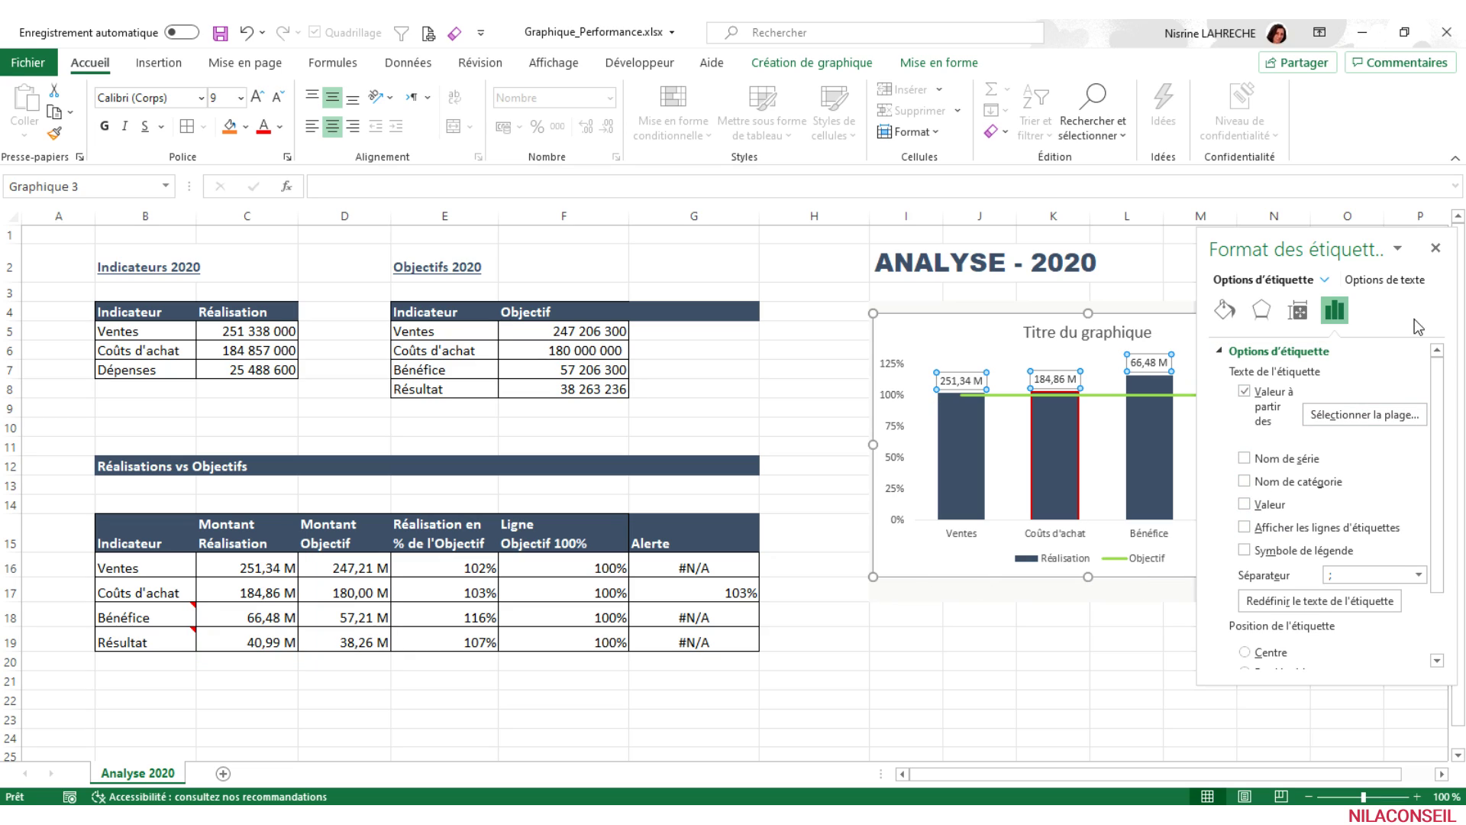
left_click(1436, 248)
left_click(1199, 613)
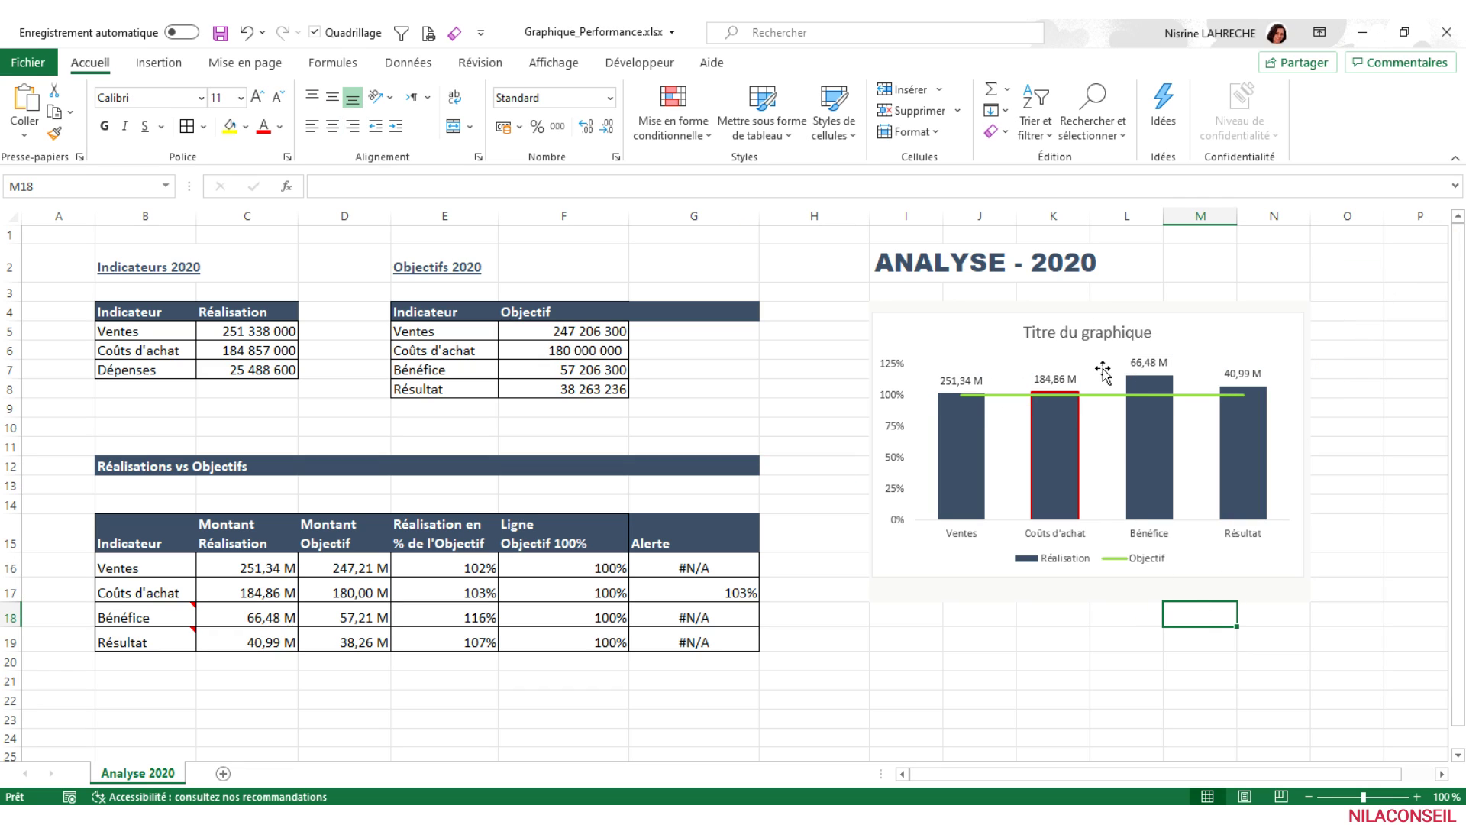
Delete the placeholder chart title and deselect the chart.
left_click(1086, 334)
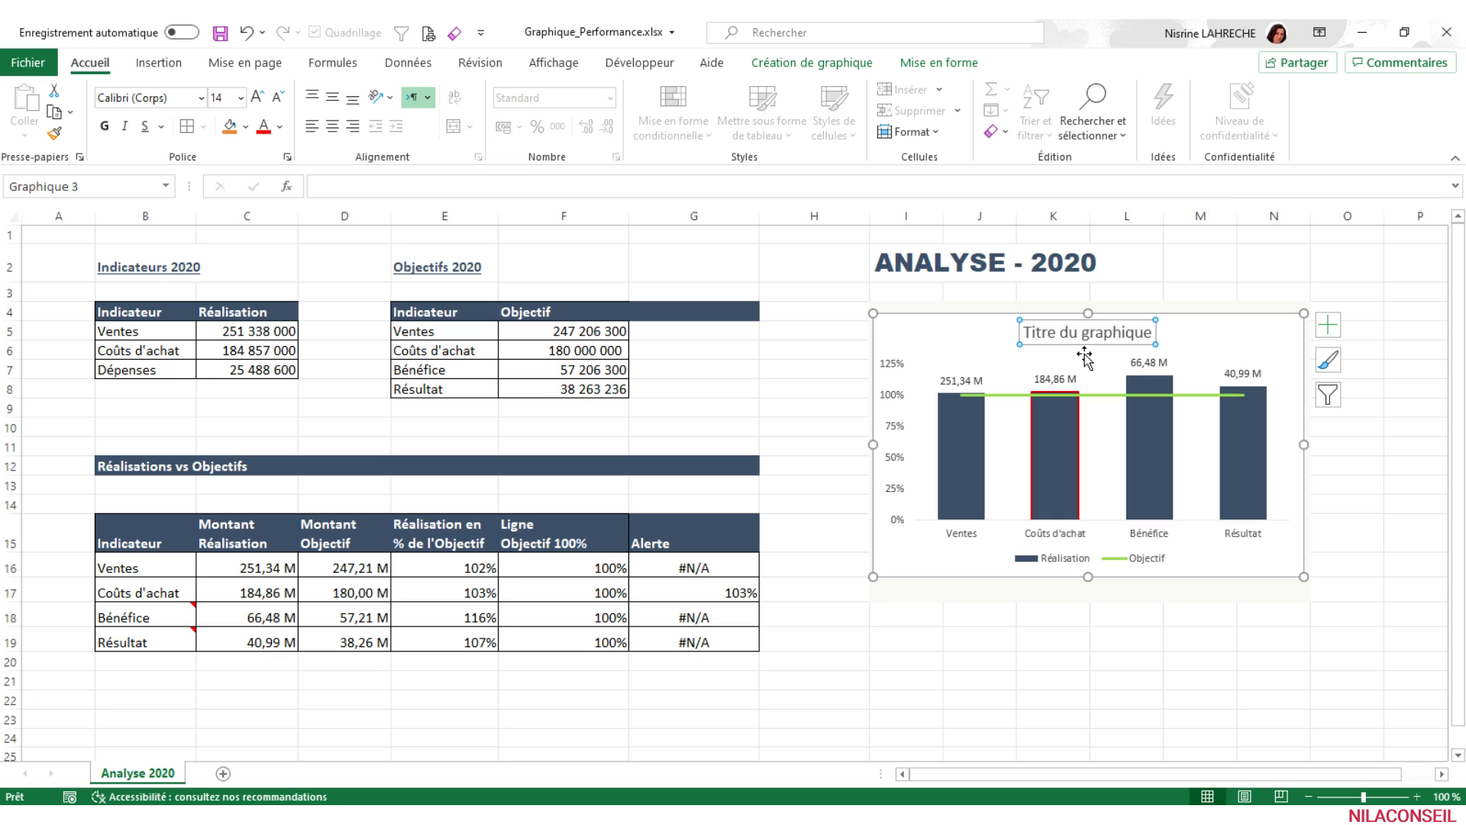
key("Delete")
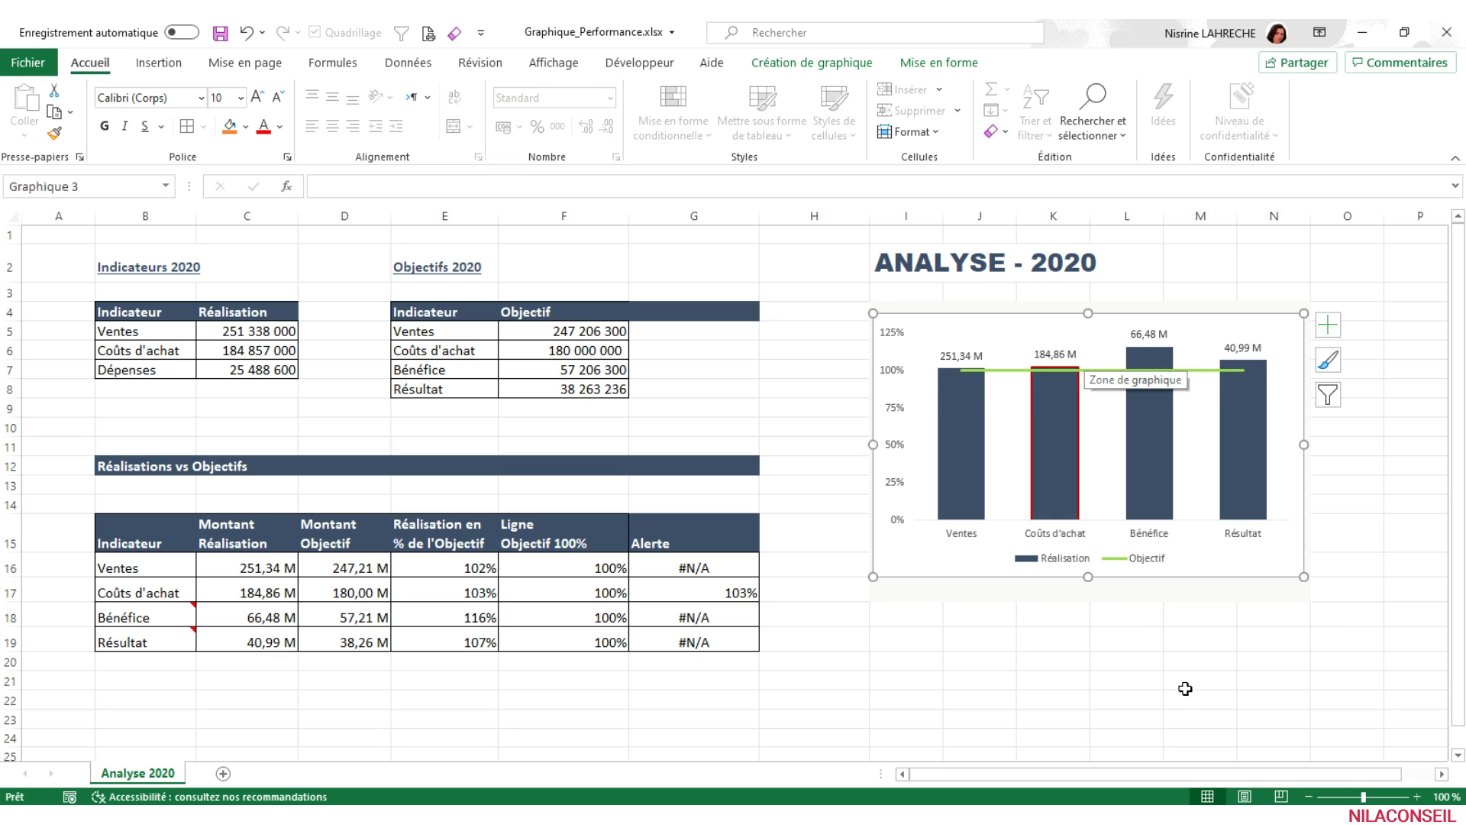
left_click(1188, 718)
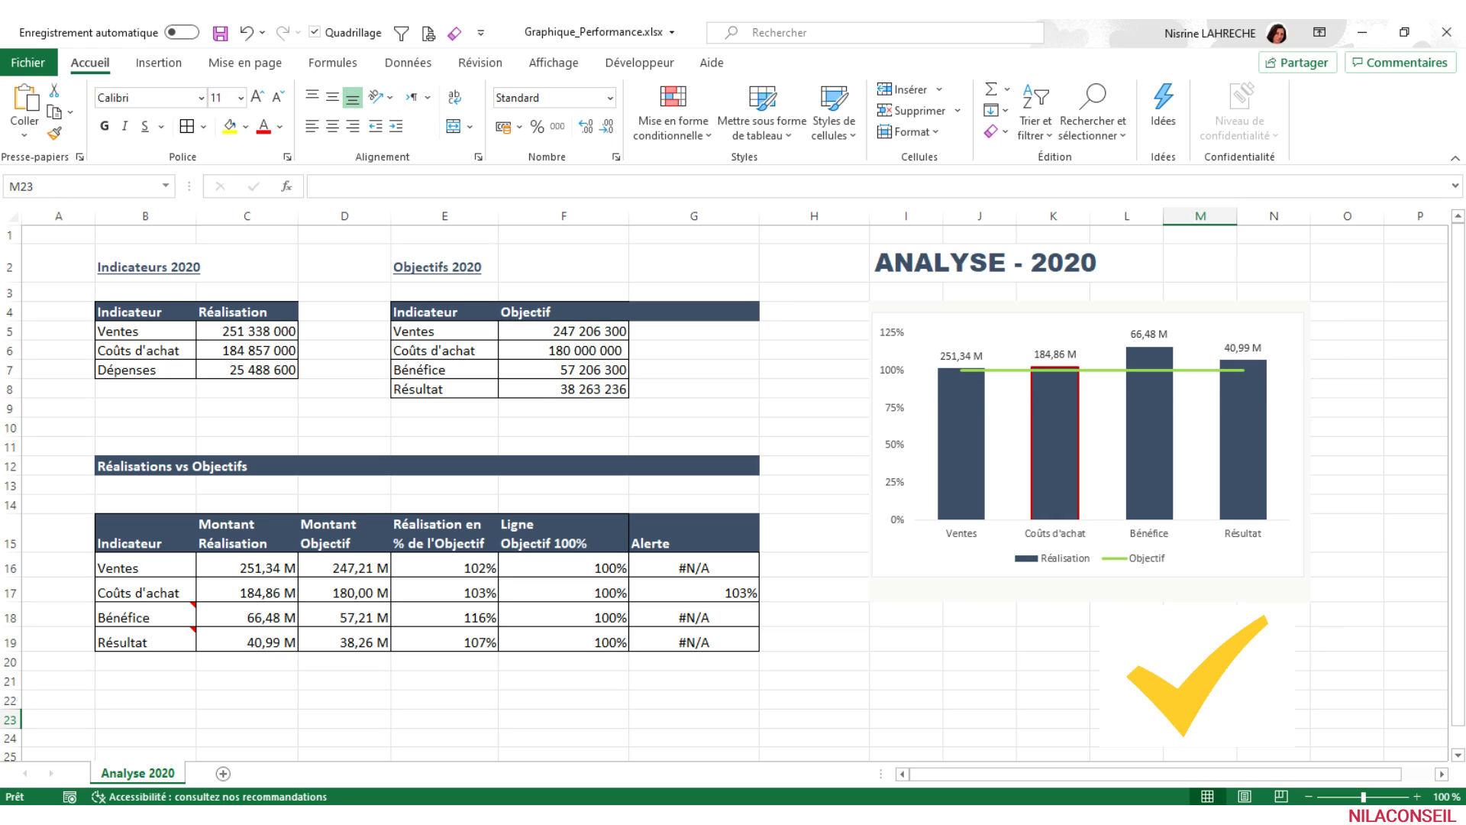